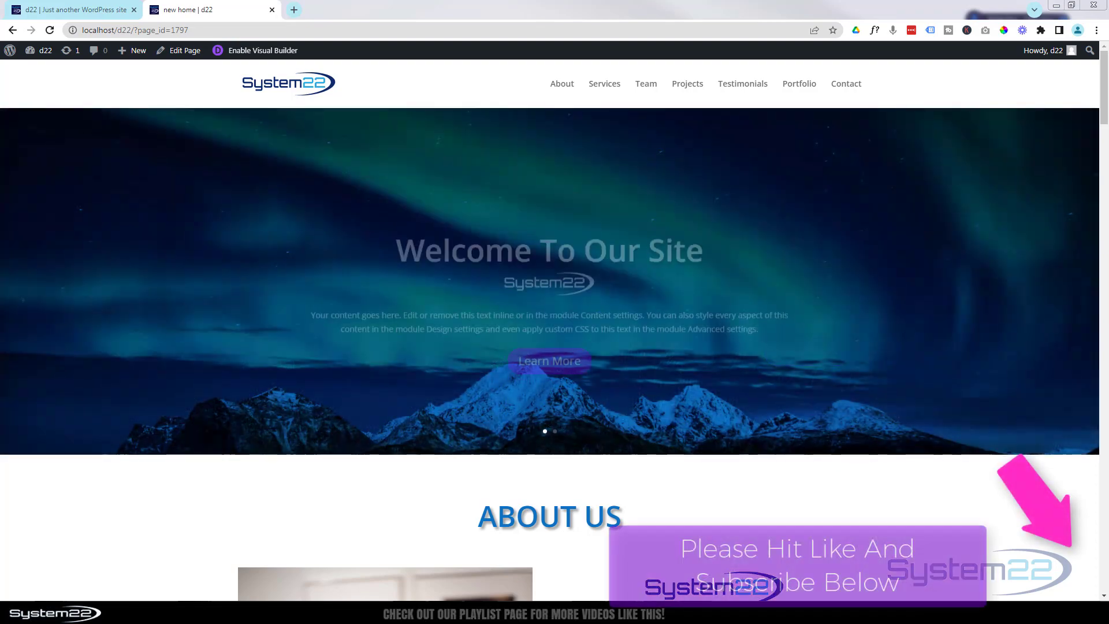
Examine the new home page, and test the finished d22 home page's navigation links from About to Contact.
left_click_drag(1103, 76, 1099, 537)
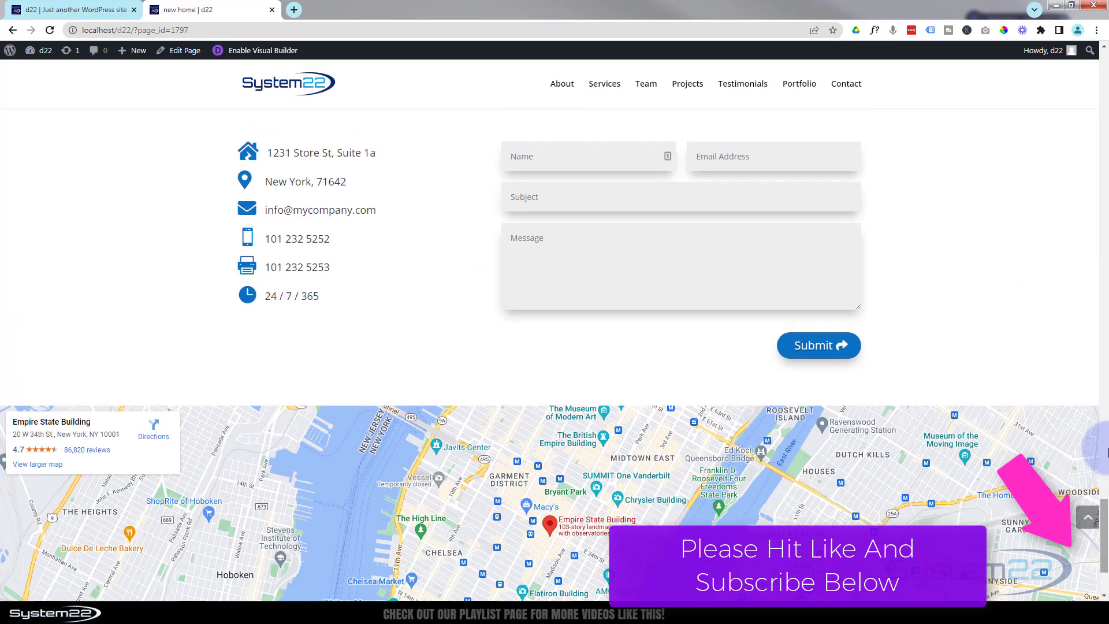
left_click(68, 11)
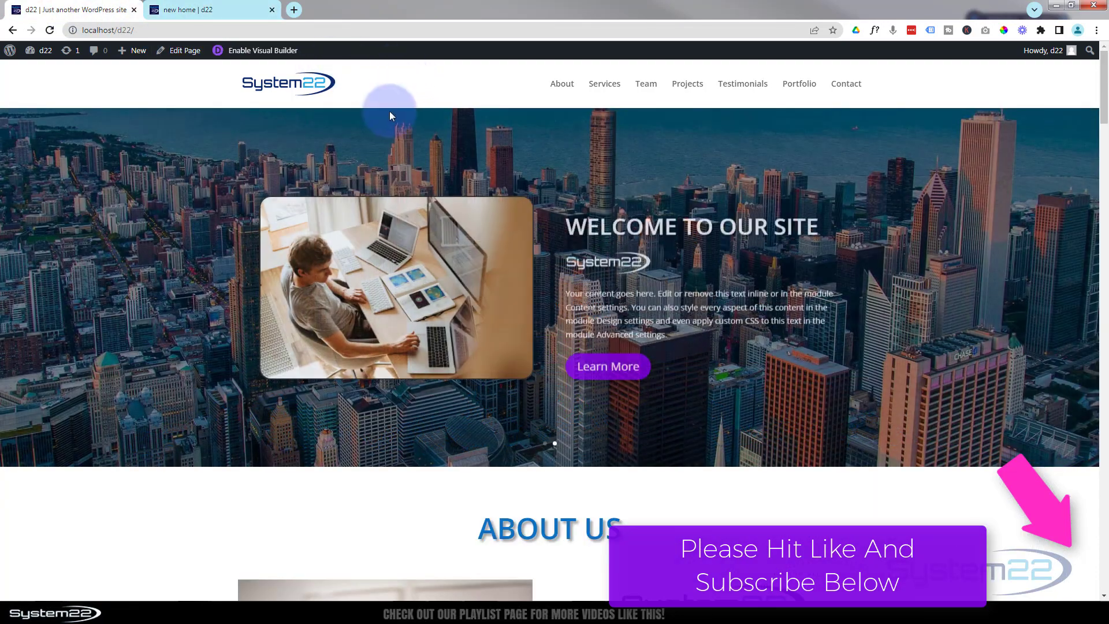
left_click(567, 90)
left_click(602, 86)
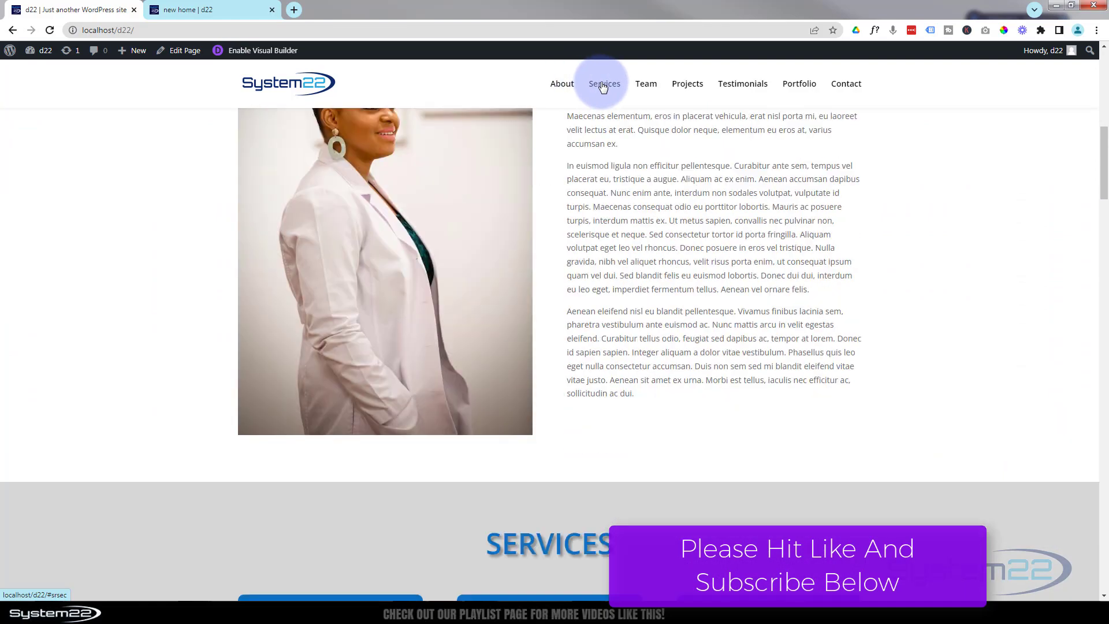
left_click(650, 87)
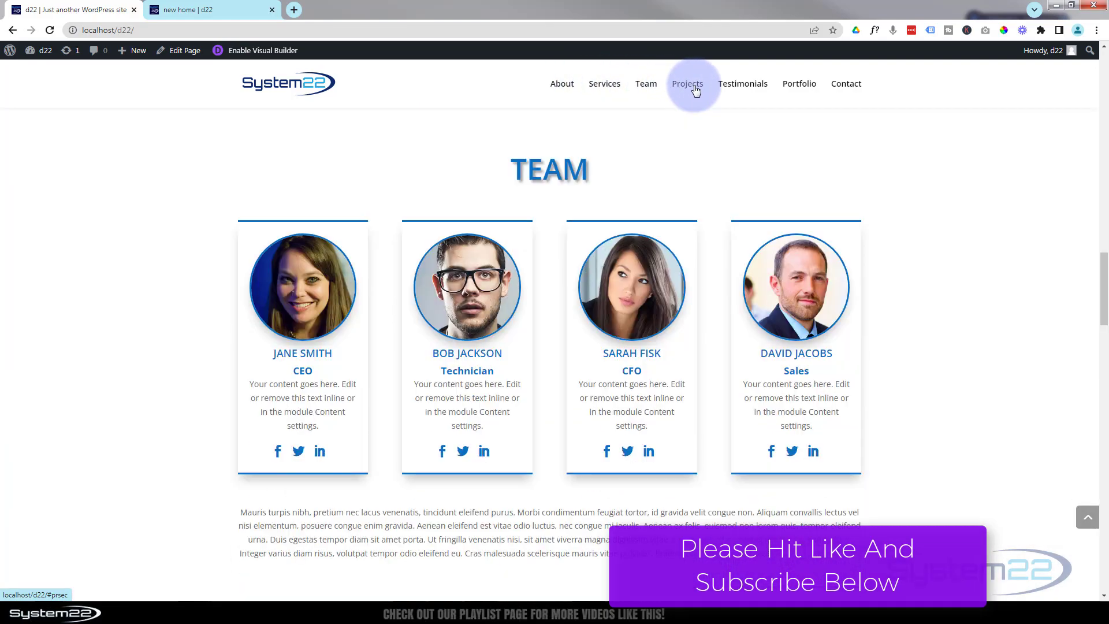
left_click(696, 90)
left_click(746, 87)
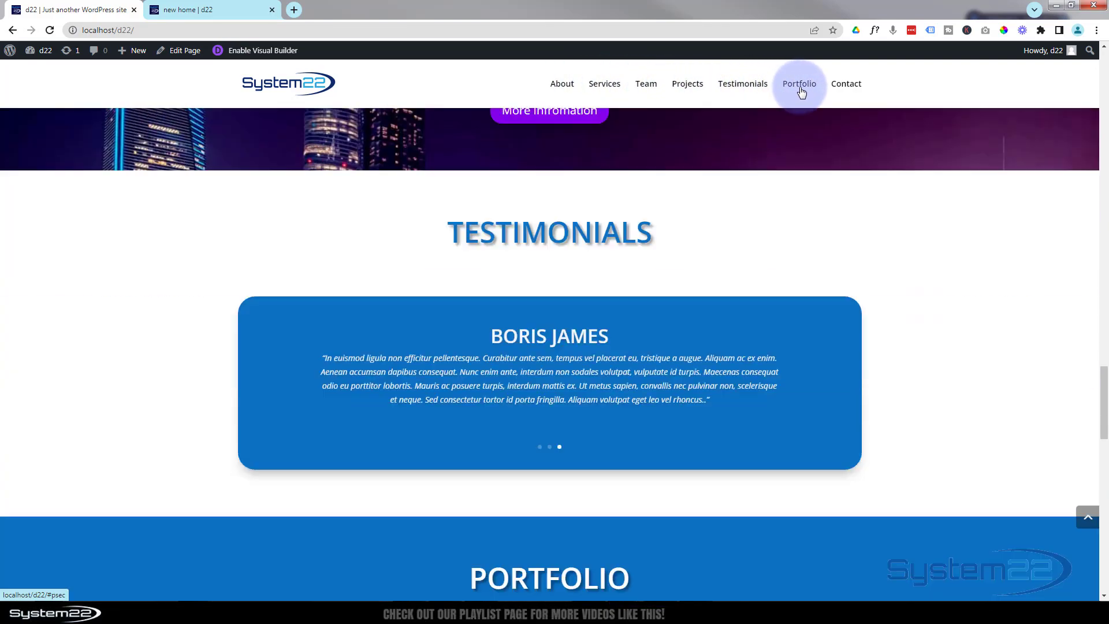
left_click(800, 87)
left_click(847, 85)
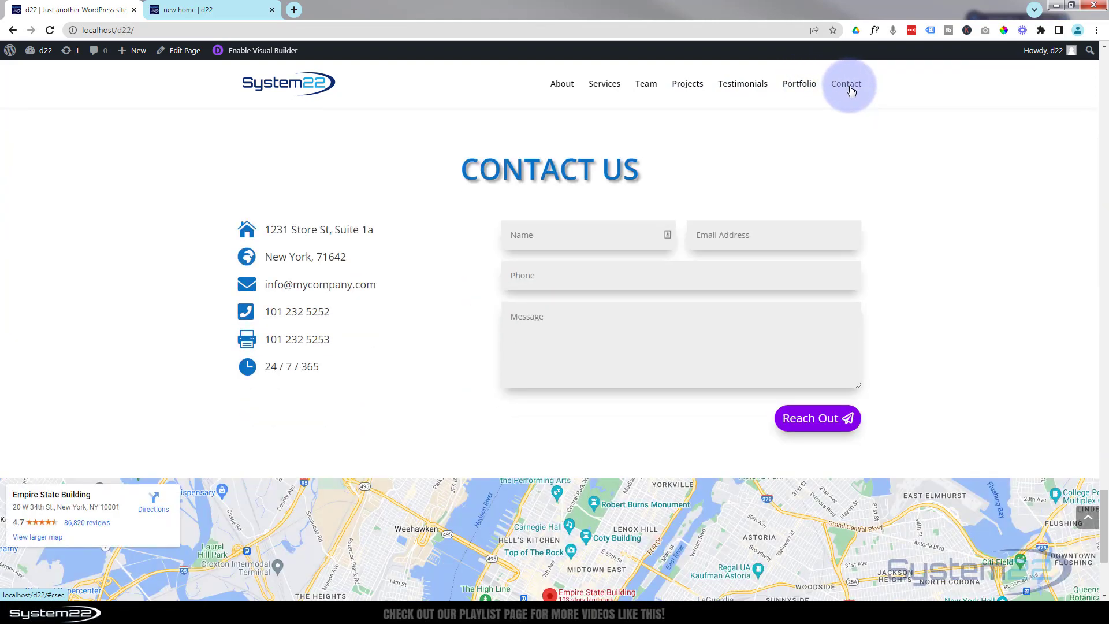
left_click(562, 84)
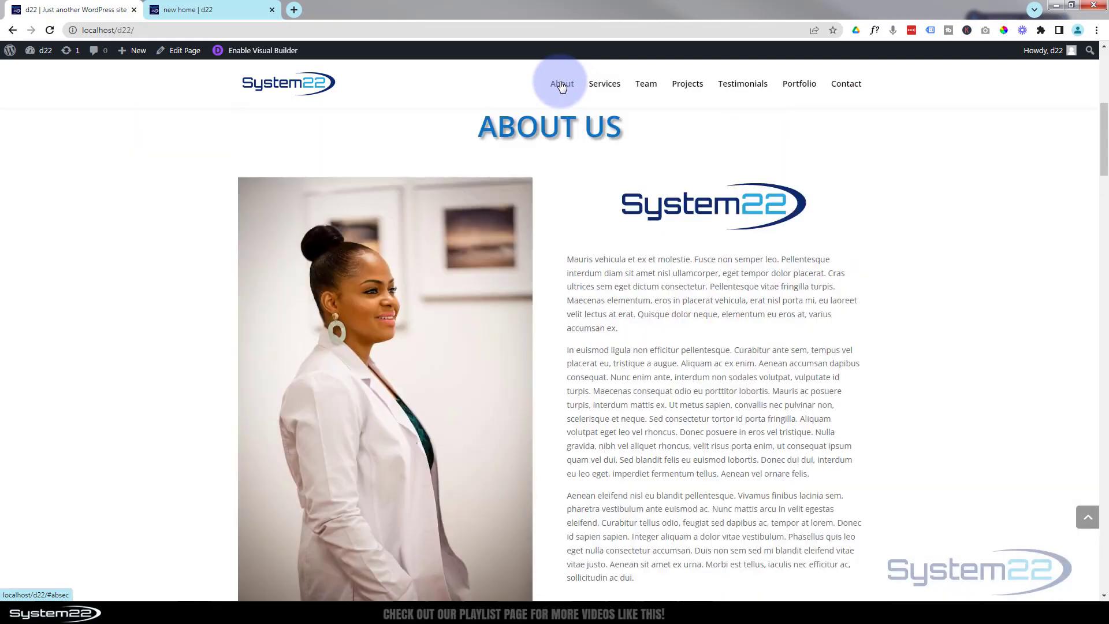
scroll(540, 194, "up", 6)
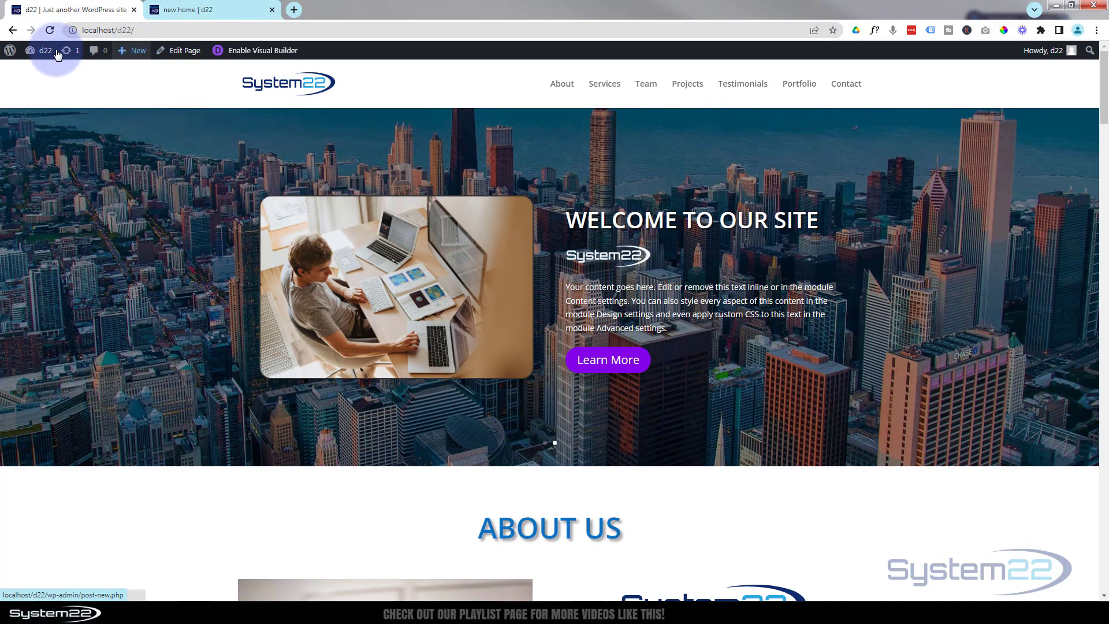
Go to the site's WordPress dashboard and open the Divi Theme Options.
mouse_move(42, 54)
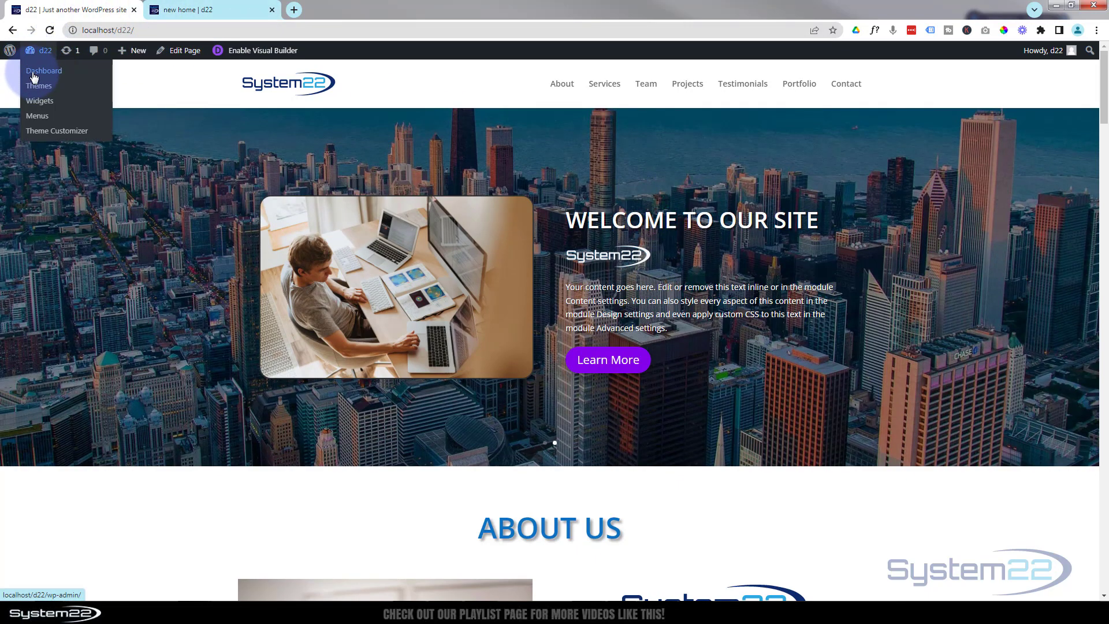
left_click(34, 75)
left_click(209, 11)
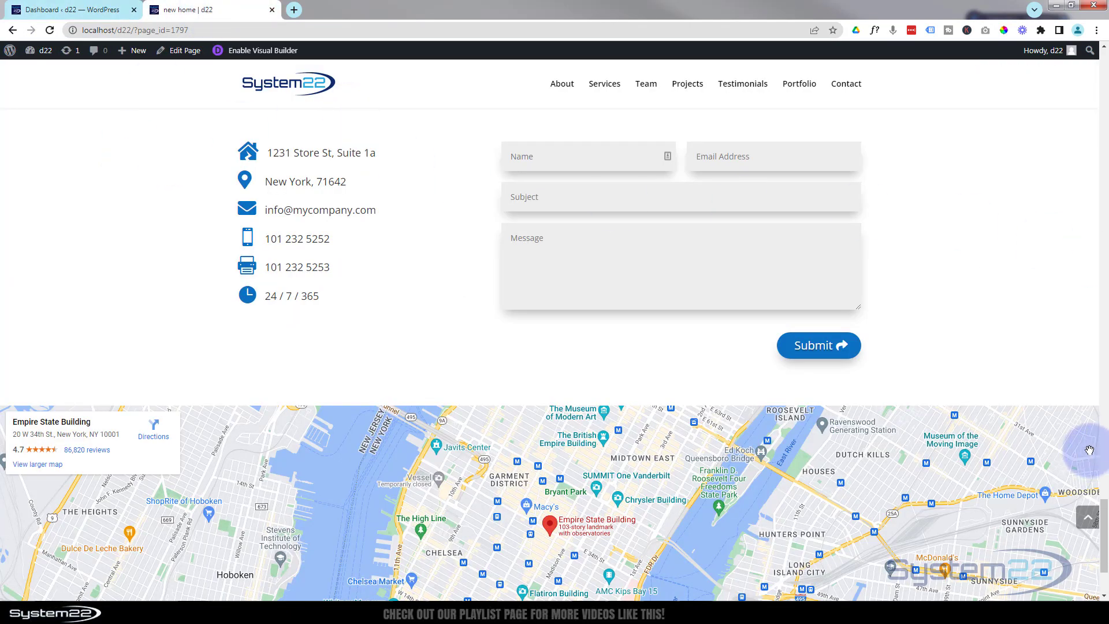
left_click(1088, 518)
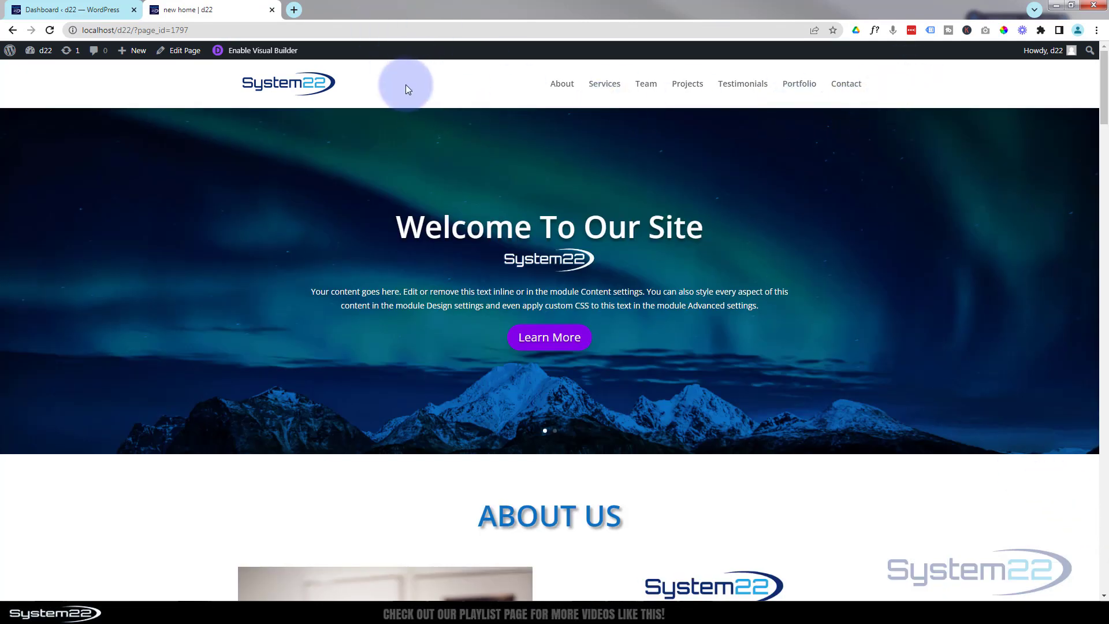
left_click(79, 12)
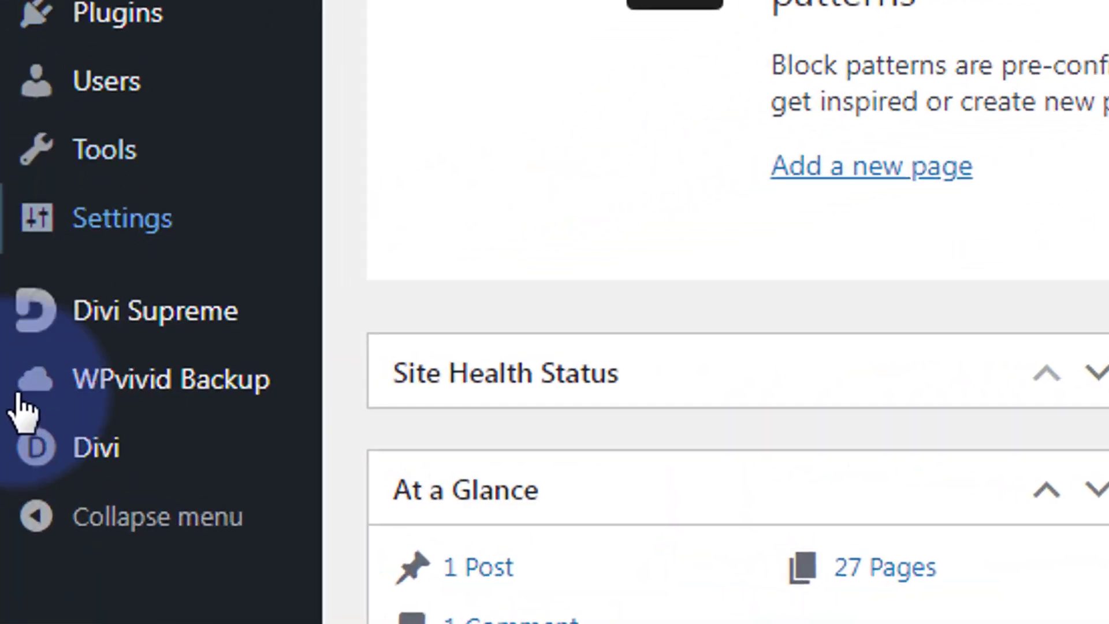
mouse_move(22, 415)
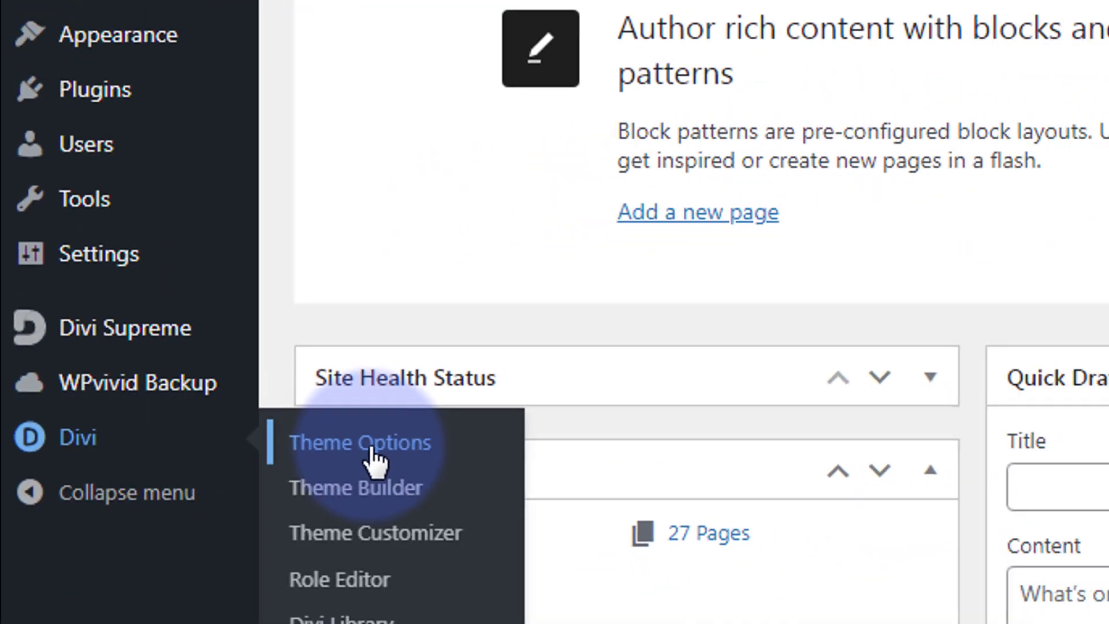
left_click(483, 470)
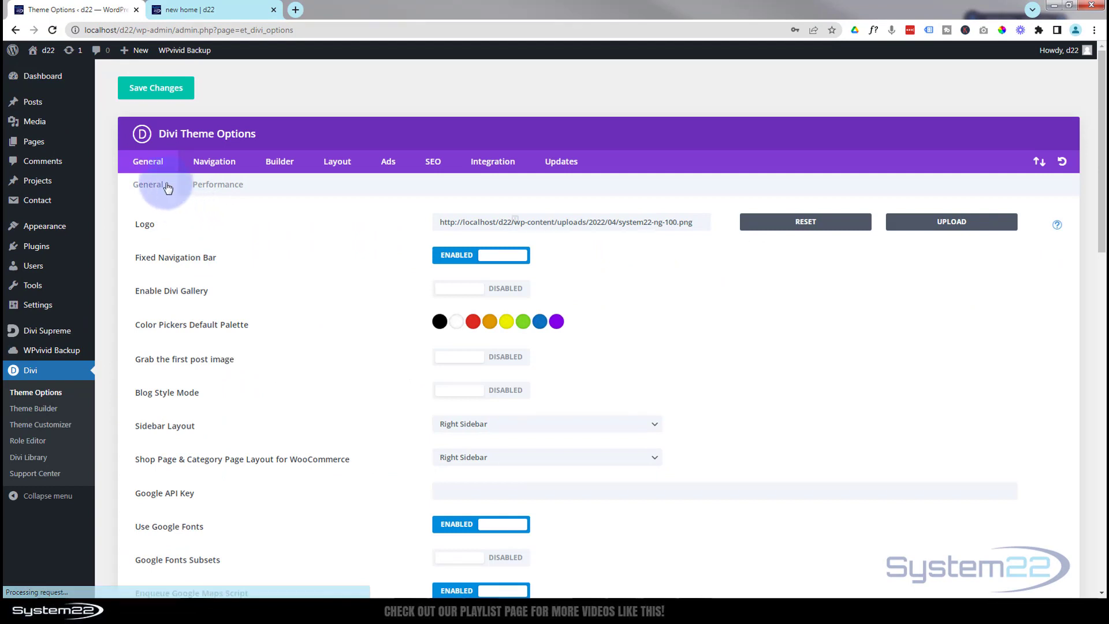
Set the System22 logo image from the media library as the site logo in the general theme options.
left_click(152, 165)
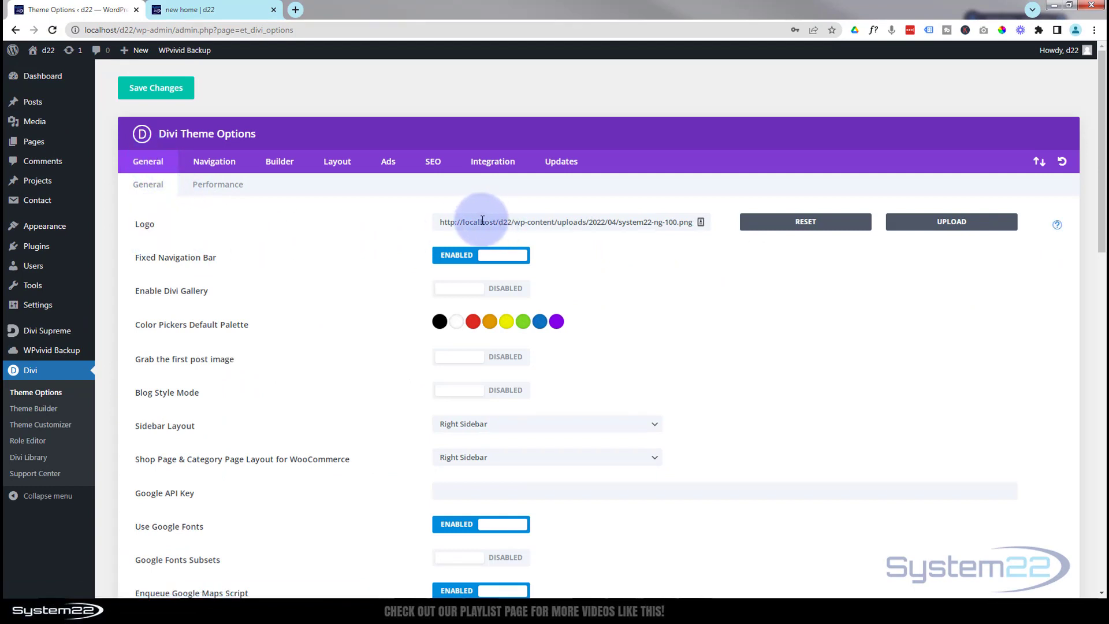
left_click(940, 225)
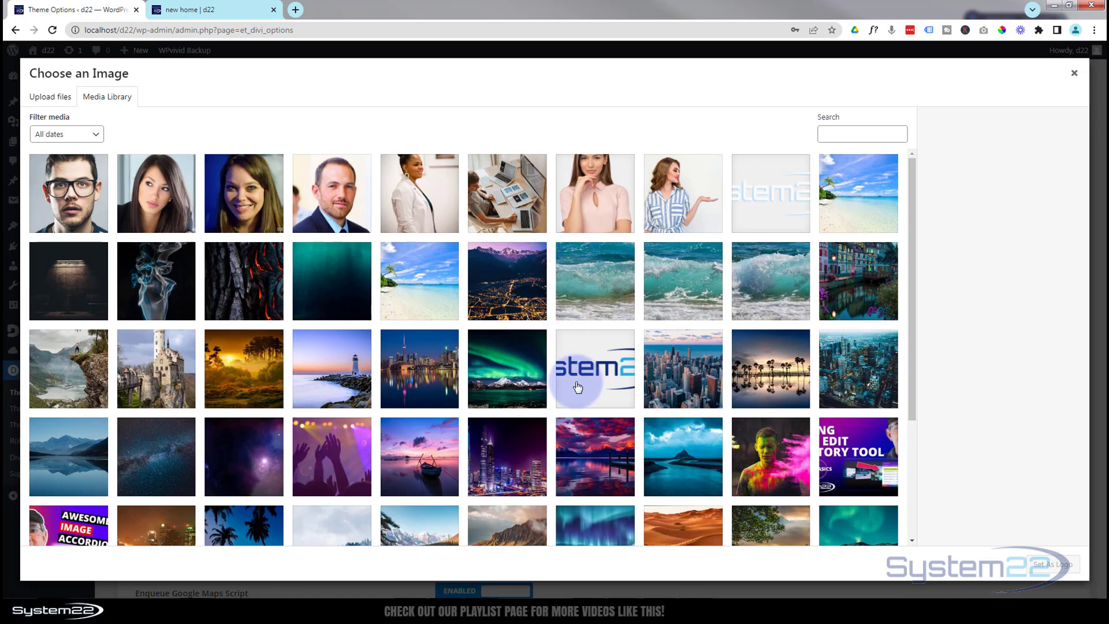
left_click(597, 374)
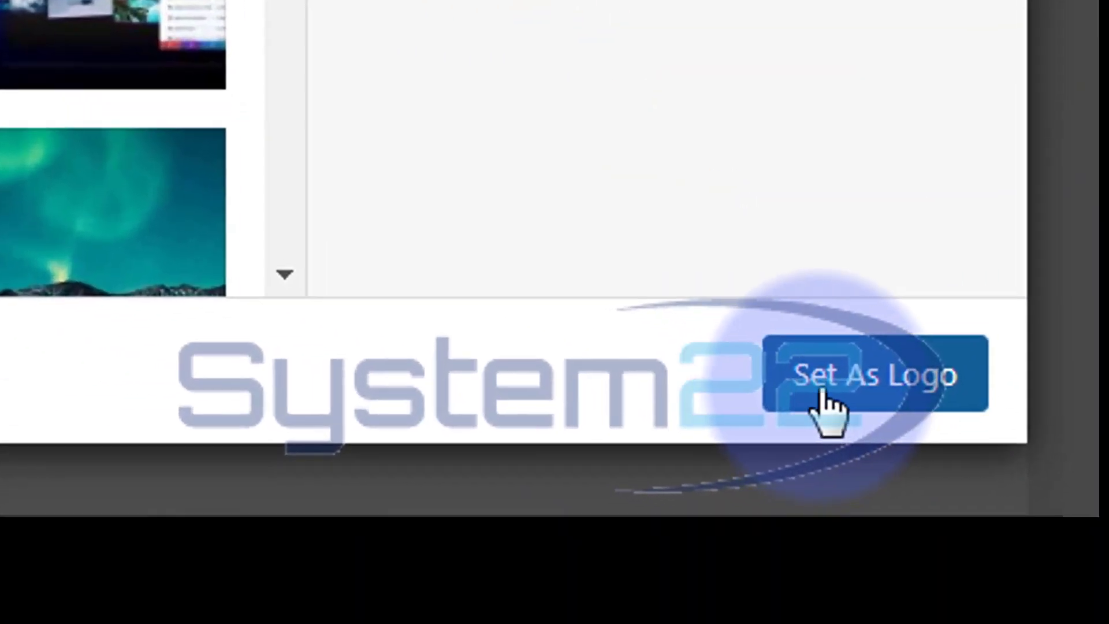
left_click(1052, 564)
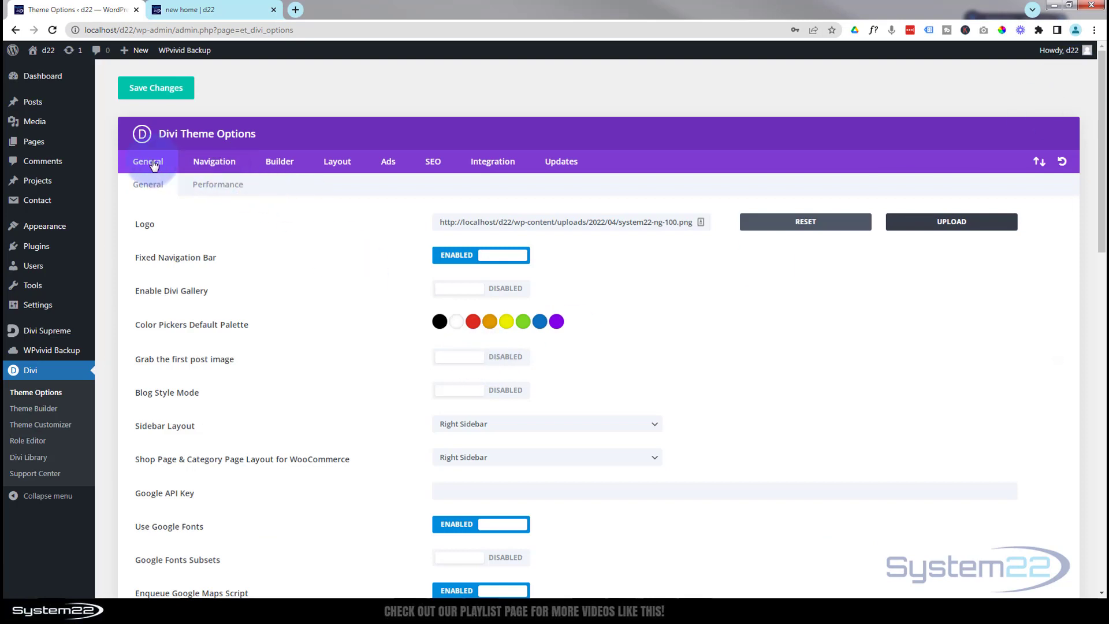
Check the fixed navigation bar and back-to-top button on the new home page, and review their general theme options.
left_click(190, 10)
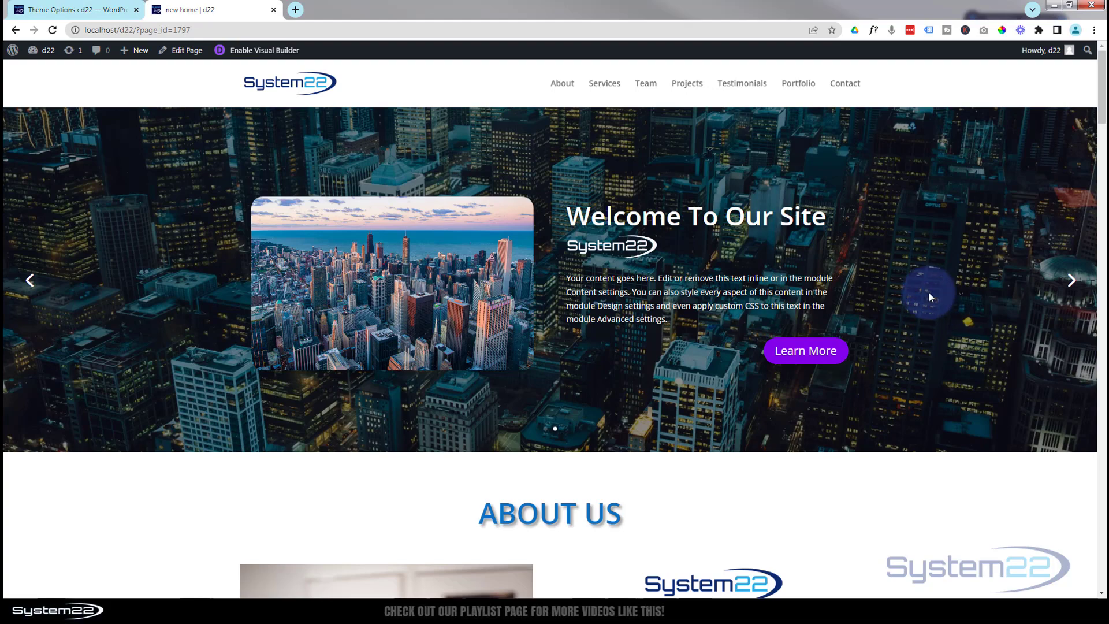
scroll(928, 291, "down", 10)
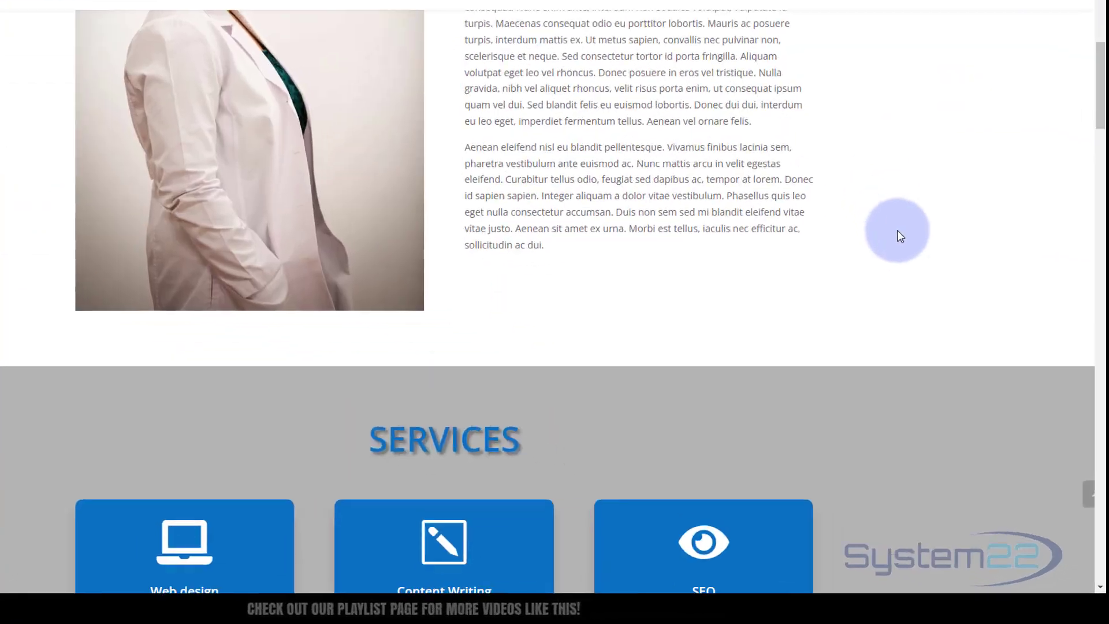
scroll(898, 231, "down", 5)
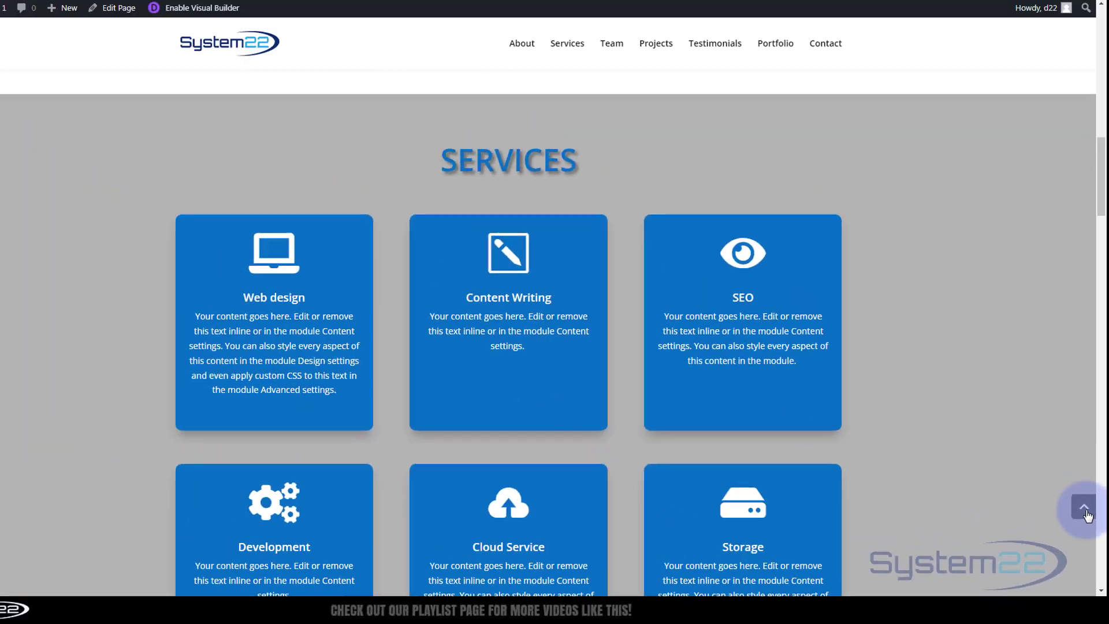
left_click(1060, 390)
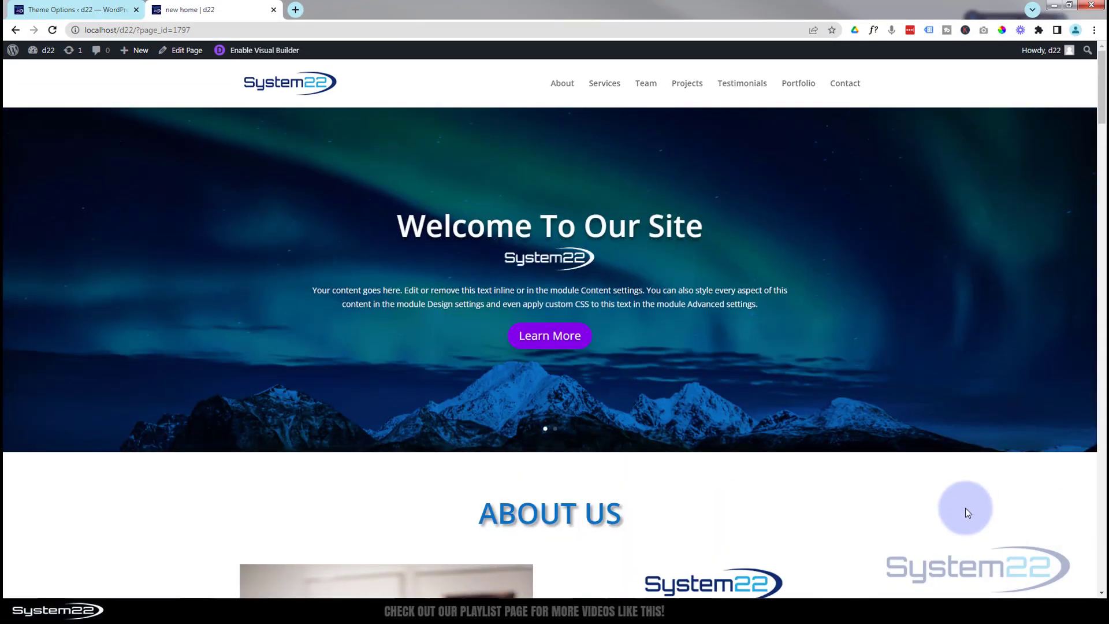
left_click(96, 10)
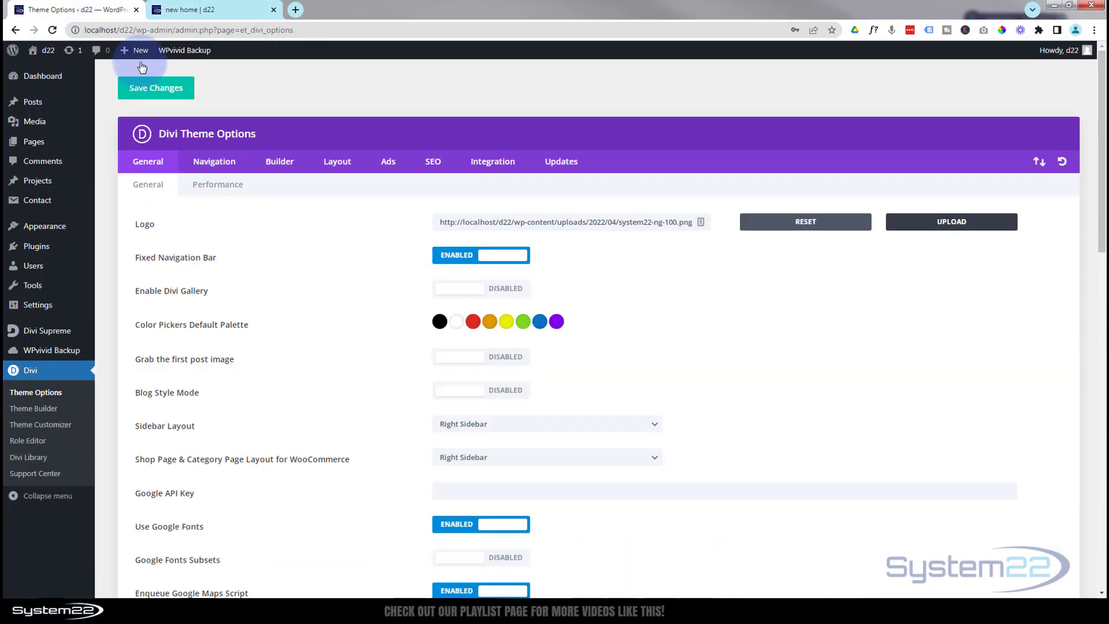
scroll(321, 345, "down", 6)
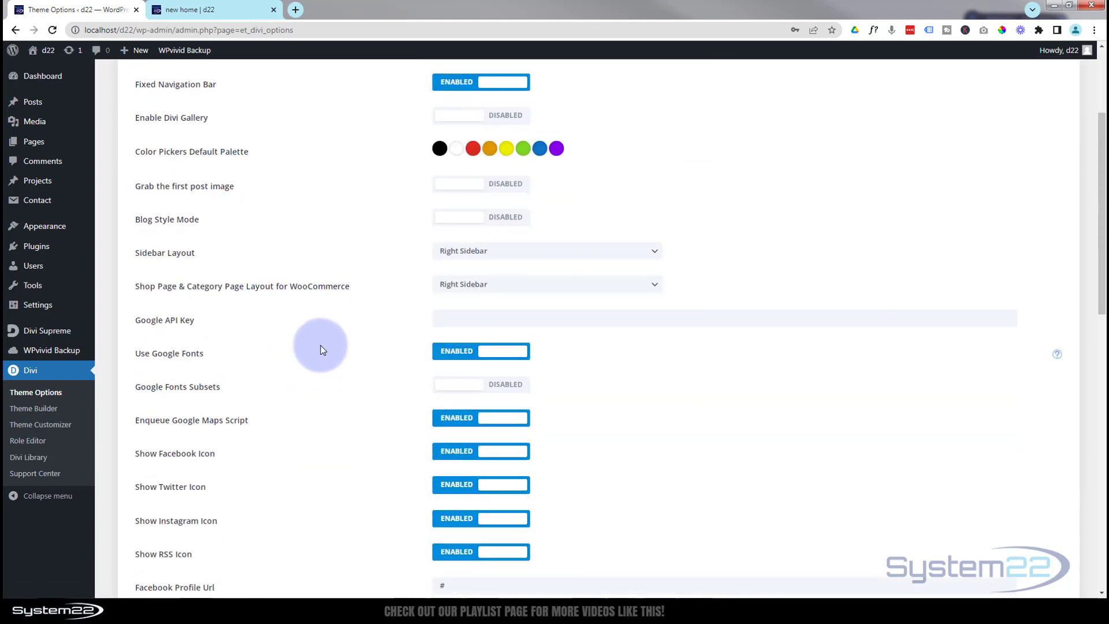
scroll(321, 345, "down", 7)
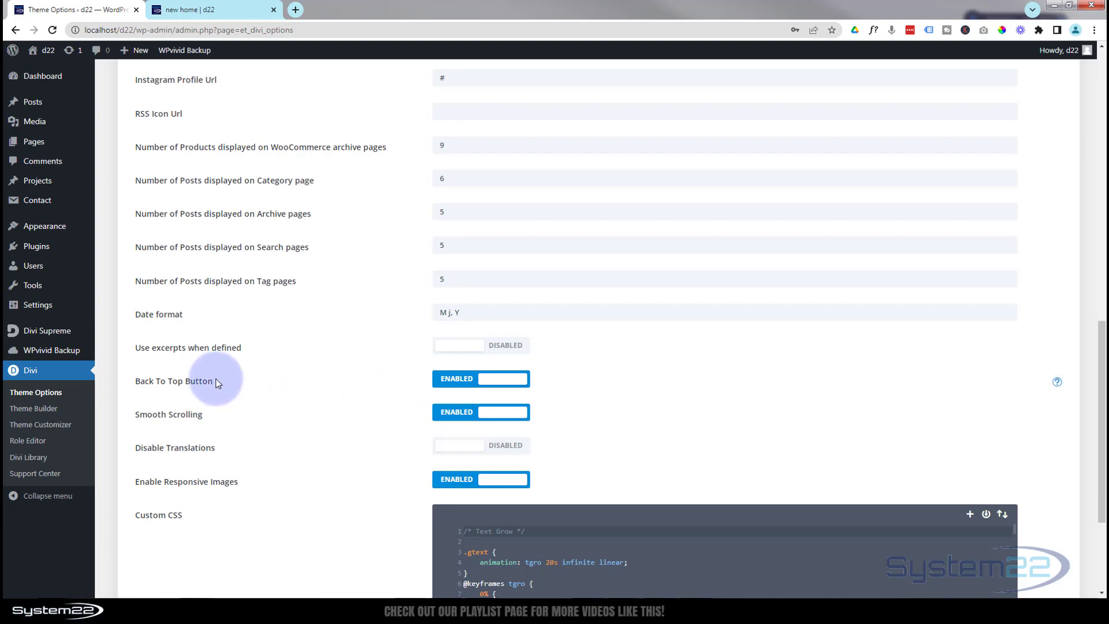
scroll(312, 259, "up", 3)
scroll(314, 260, "up", 10)
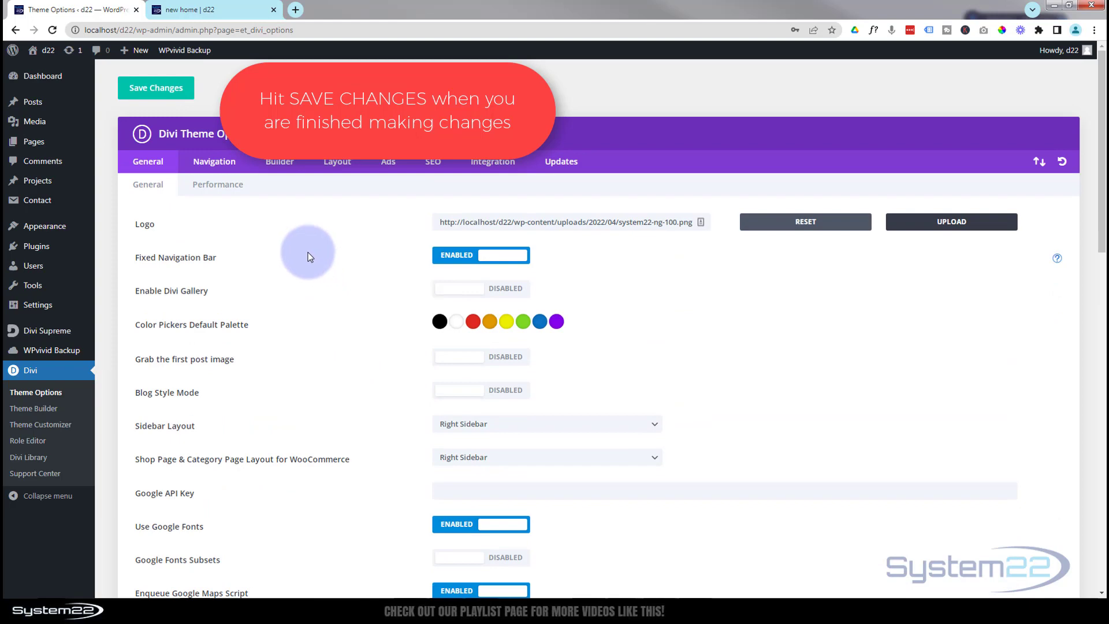
Return to the new home page and enable the Visual Builder on it.
left_click(209, 9)
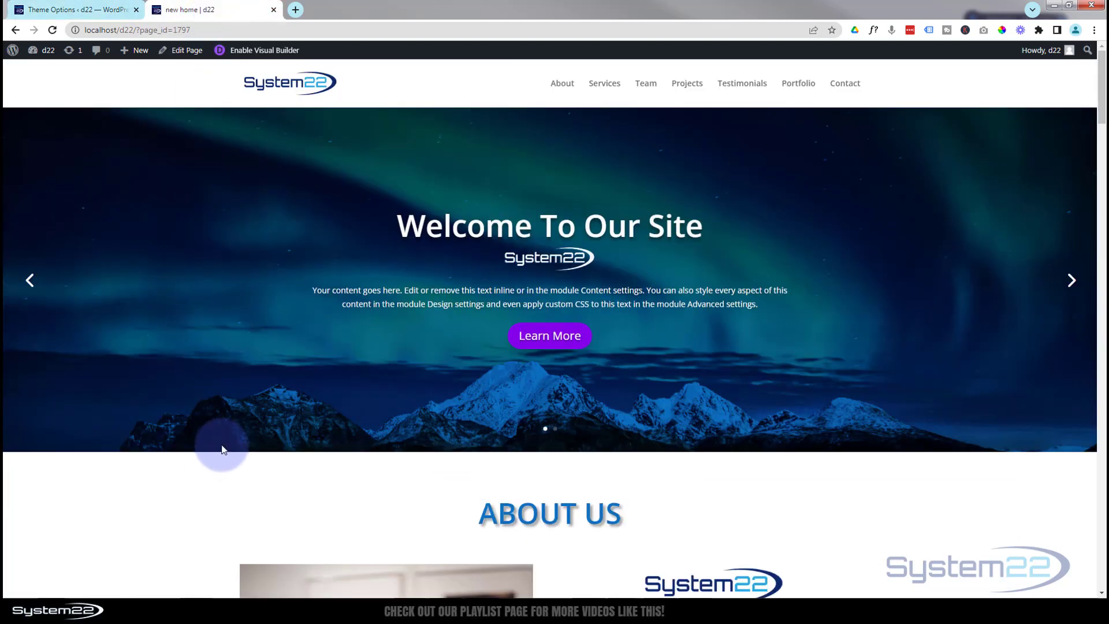
scroll(221, 445, "down", 5)
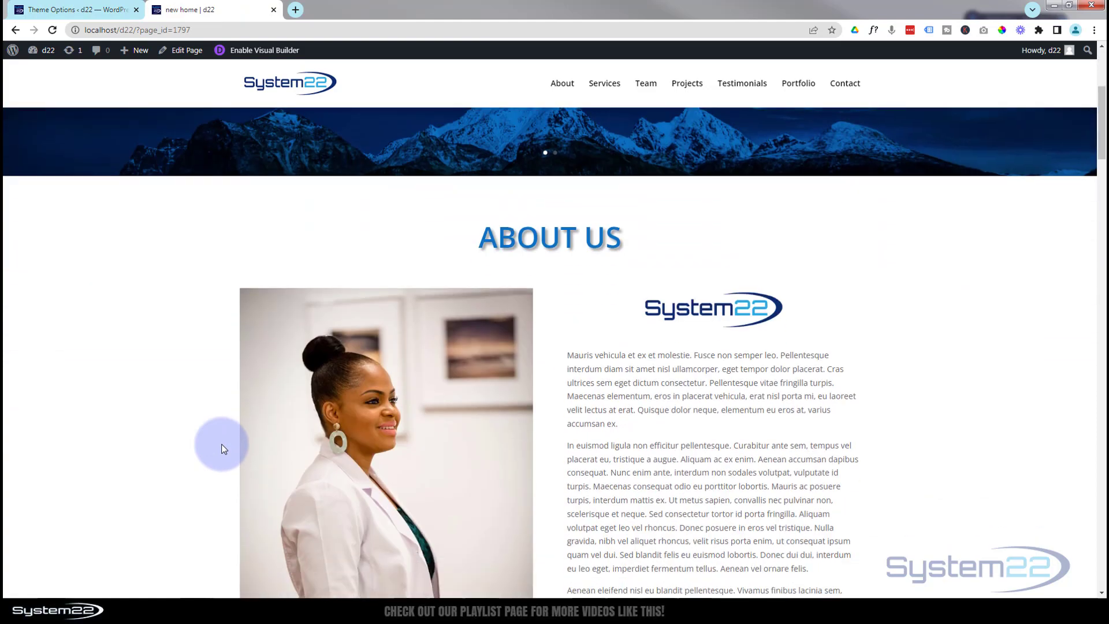
scroll(145, 364, "up", 5)
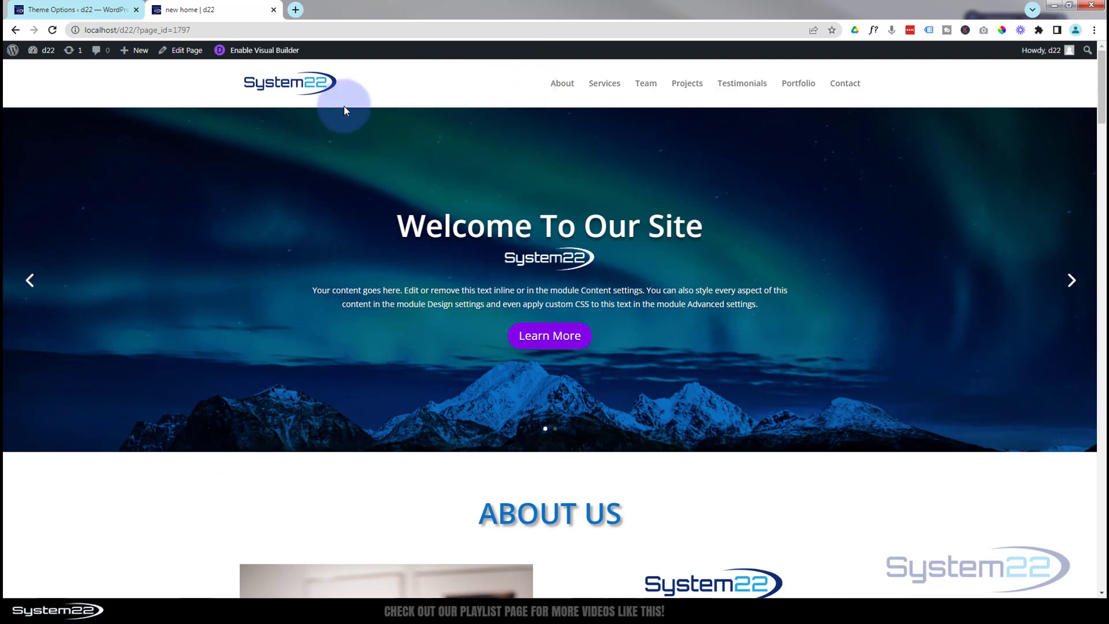
left_click(247, 51)
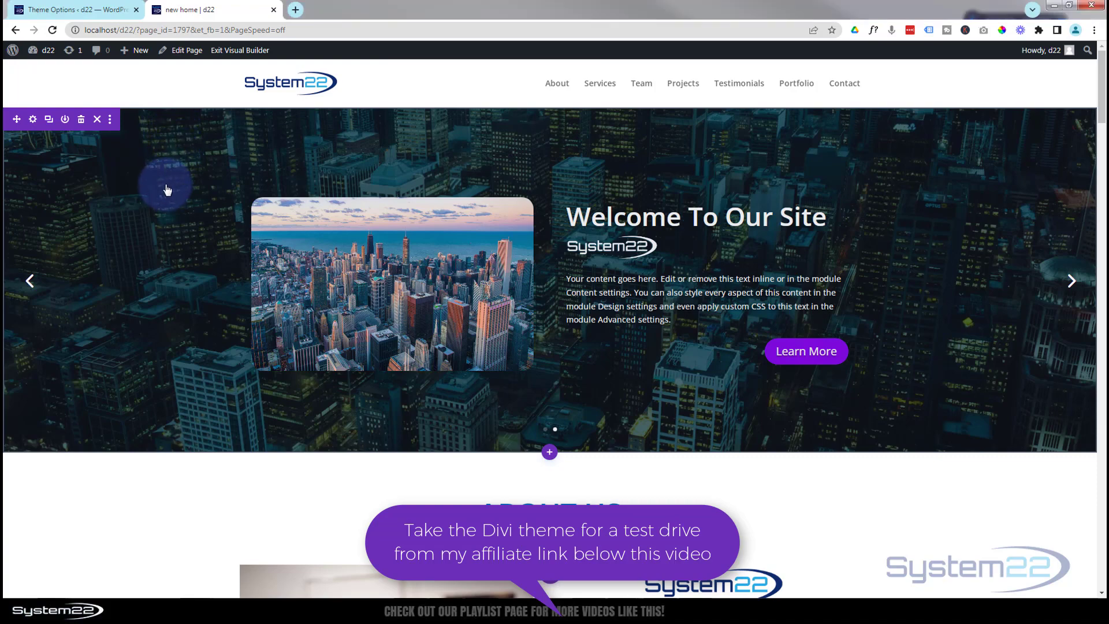
Give the About Us section the CSS ID "home" in its advanced section settings and save it.
scroll(164, 183, "down", 4)
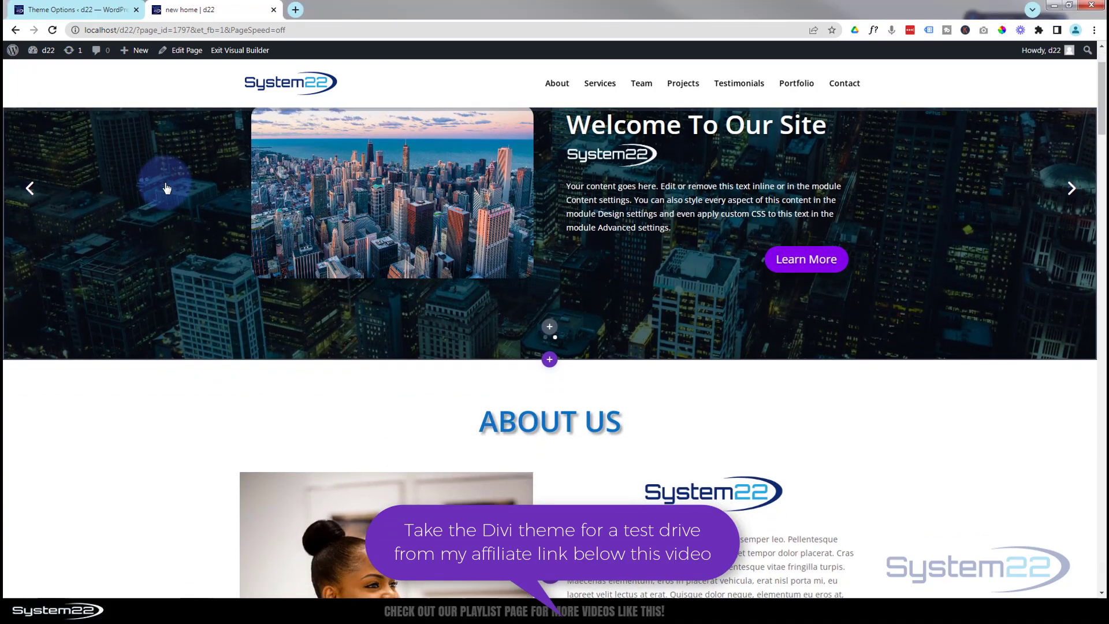
scroll(165, 183, "down", 2)
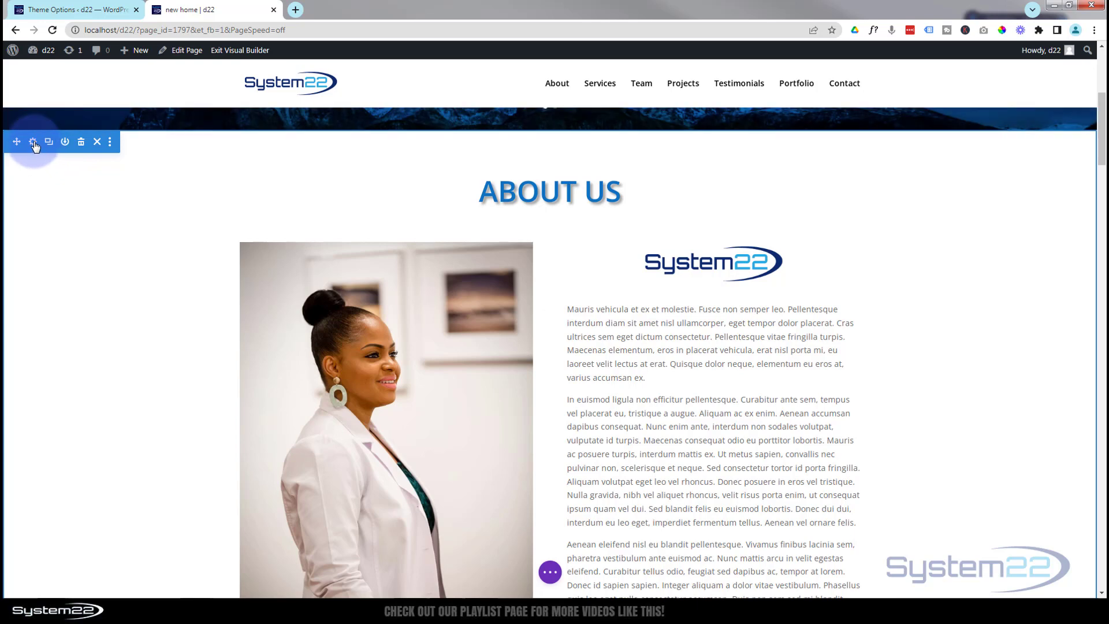
left_click(34, 144)
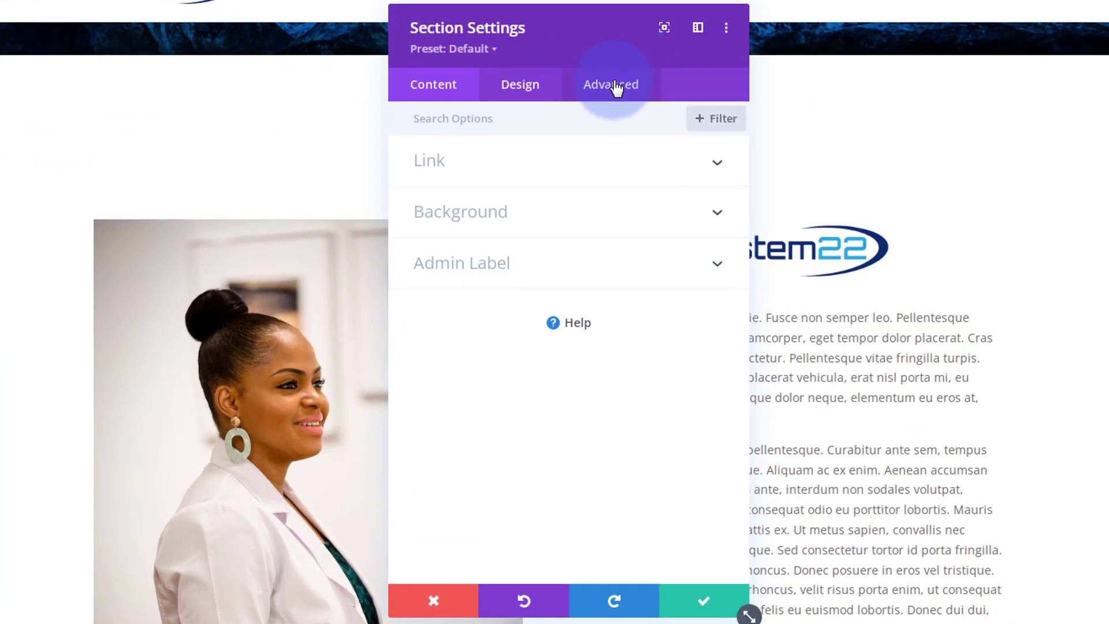
left_click(613, 85)
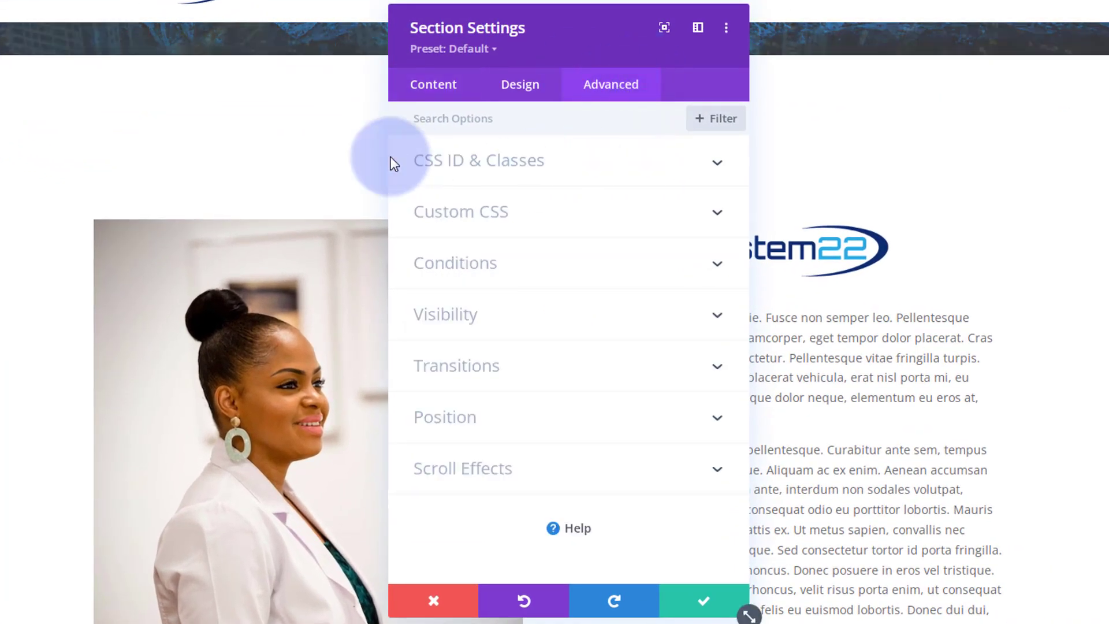
left_click(581, 172)
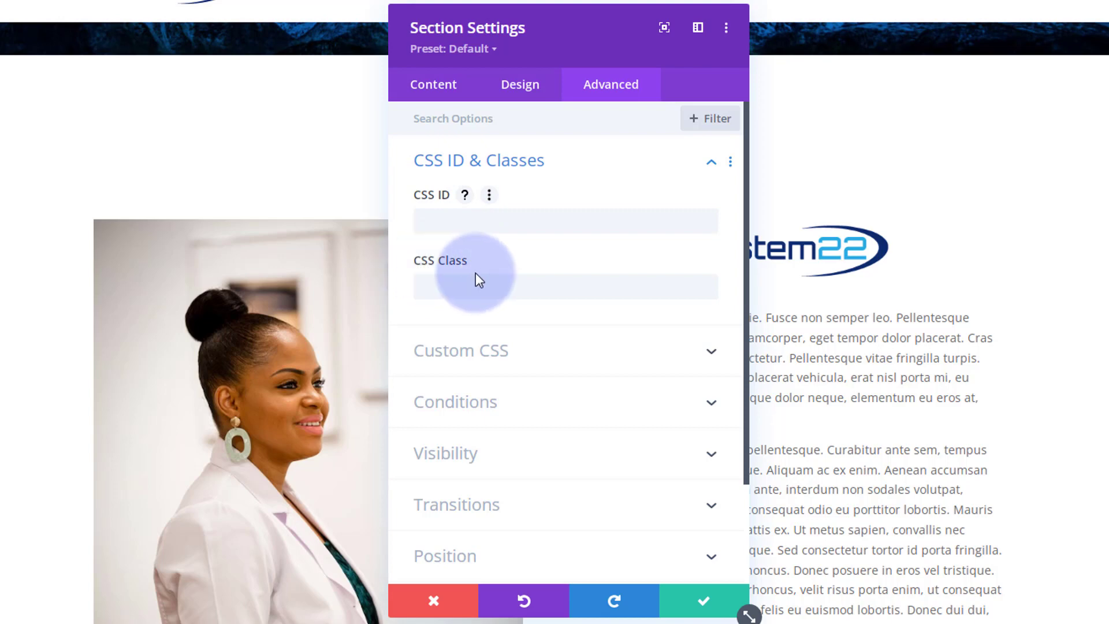
left_click(440, 226)
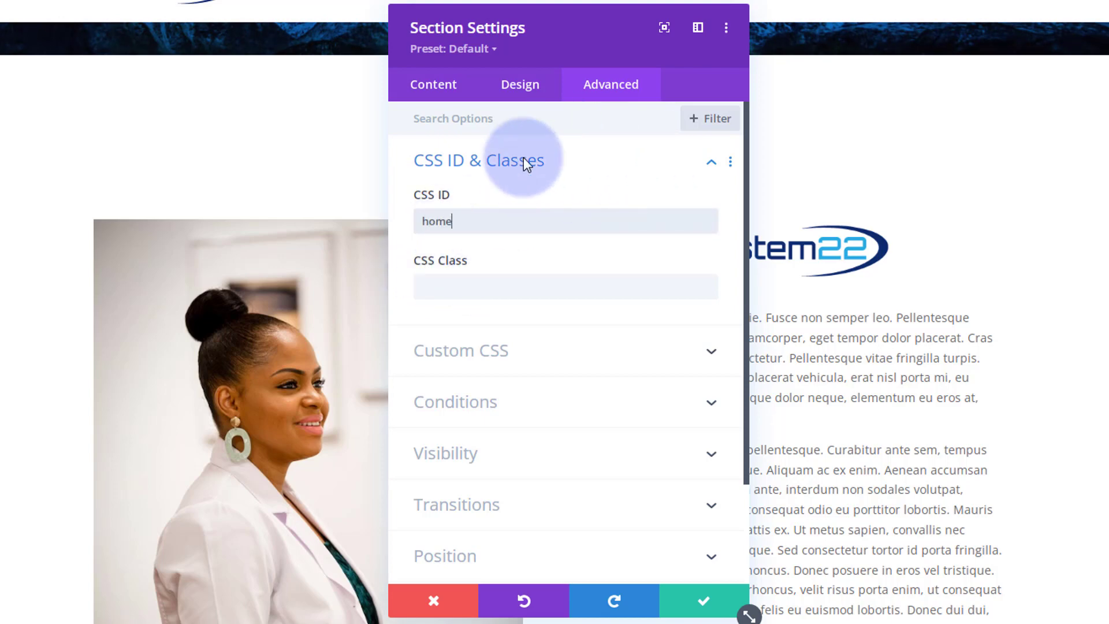
left_click_drag(470, 223, 381, 228)
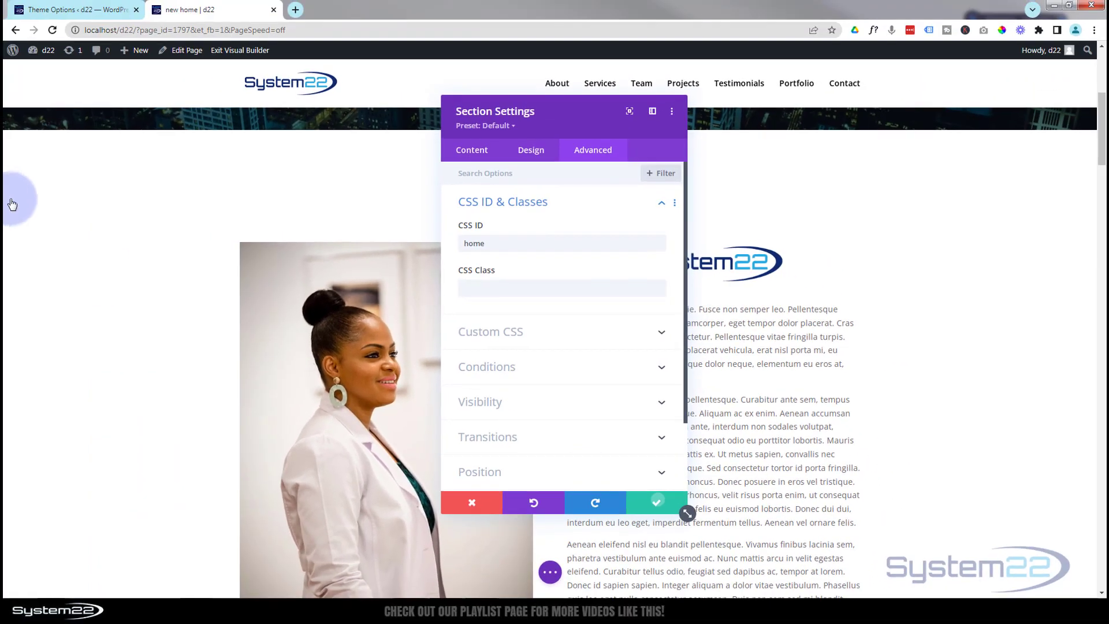
left_click(12, 204)
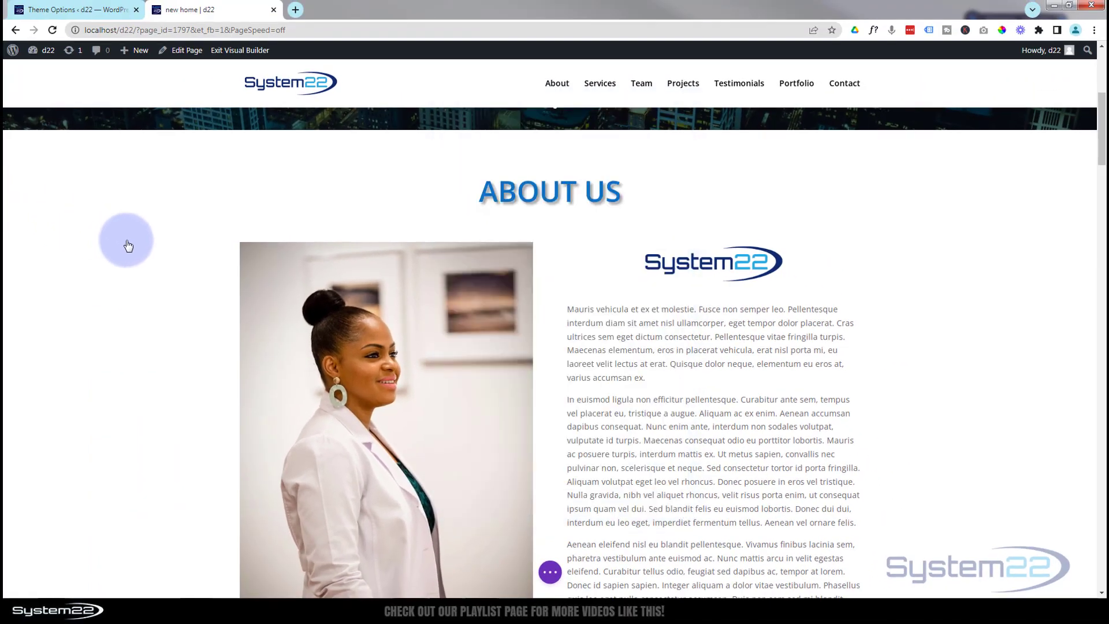
Give the Services section the CSS ID "services" in its advanced section settings and save it.
scroll(132, 241, "down", 10)
scroll(134, 244, "down", 2)
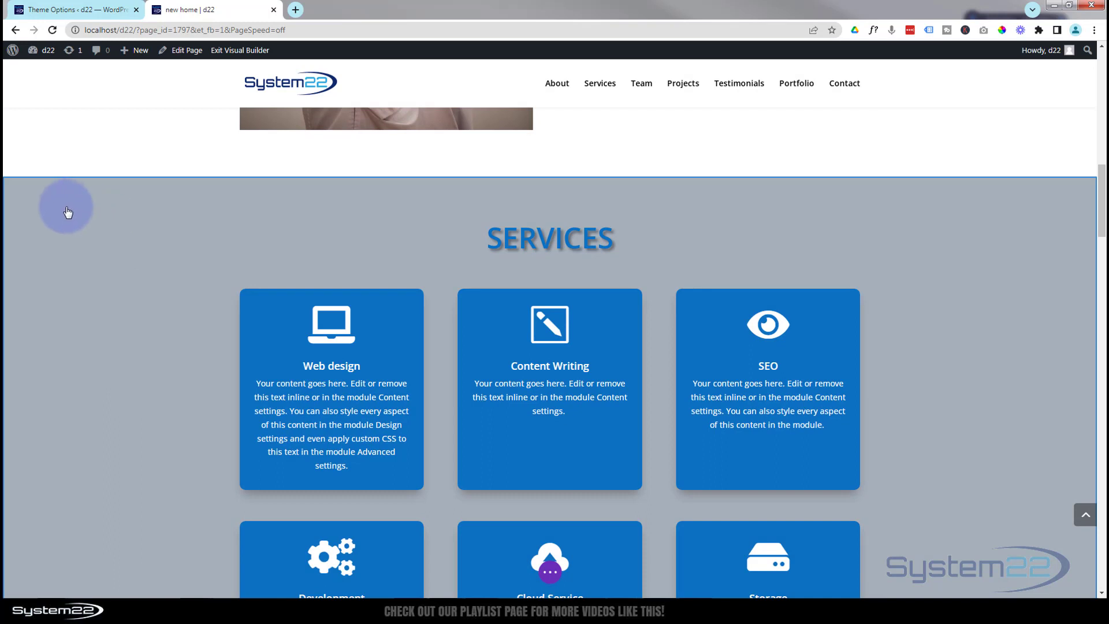
mouse_move(38, 208)
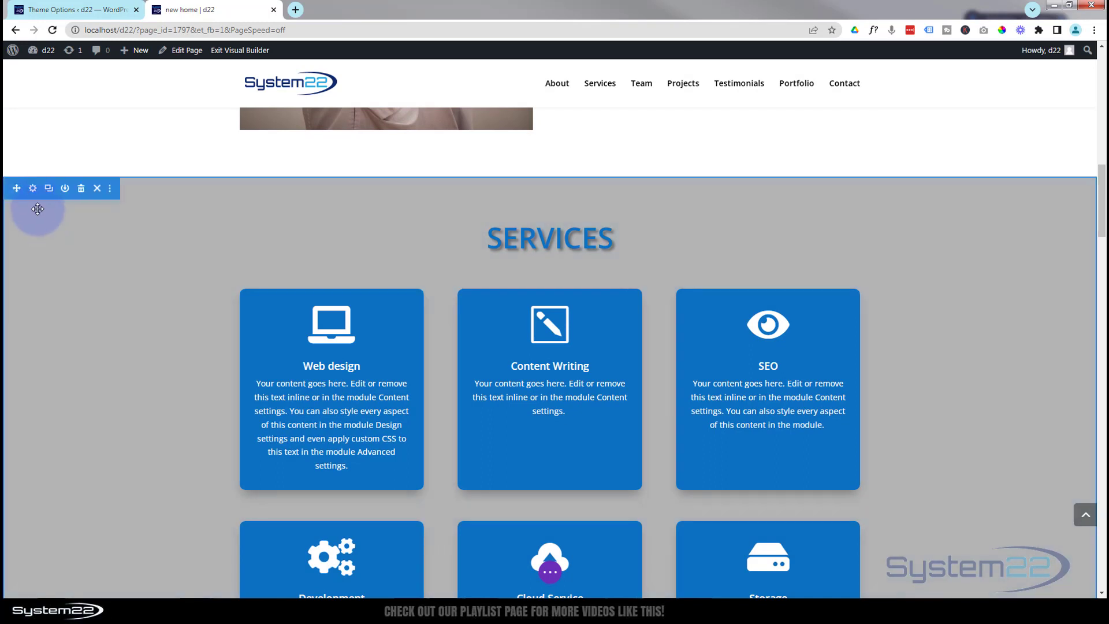
left_click(33, 189)
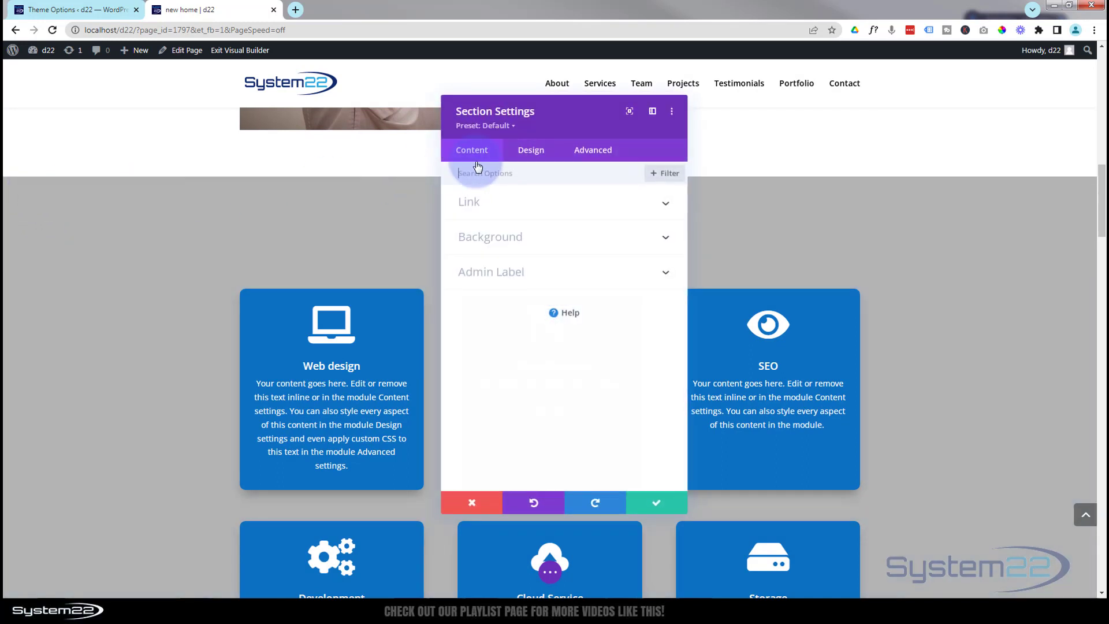
left_click(608, 150)
left_click(600, 201)
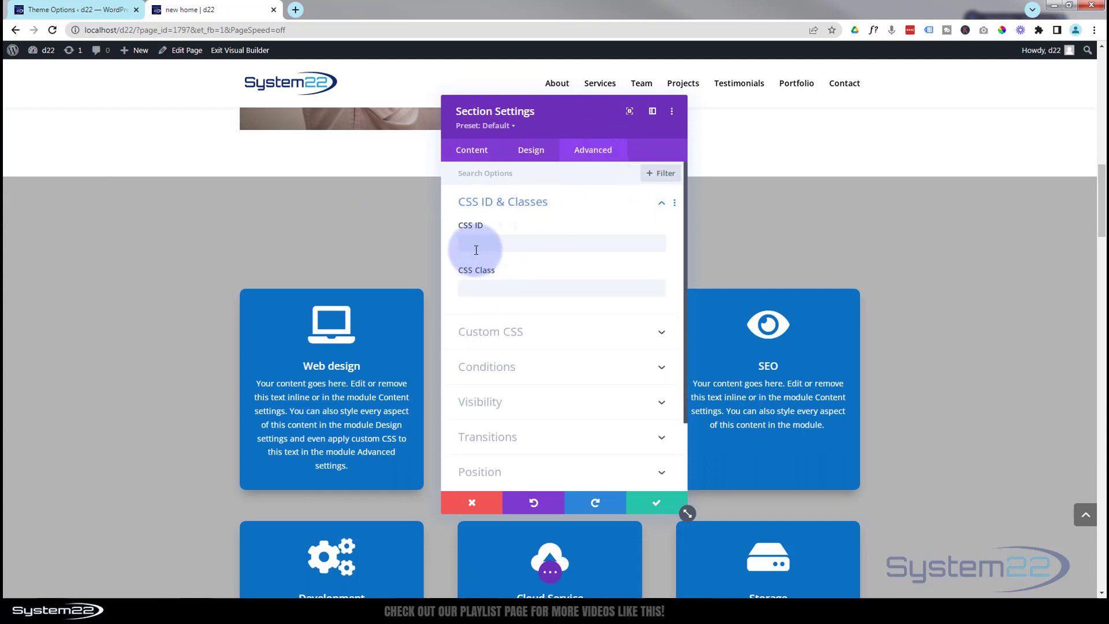
left_click_drag(577, 128, 760, 125)
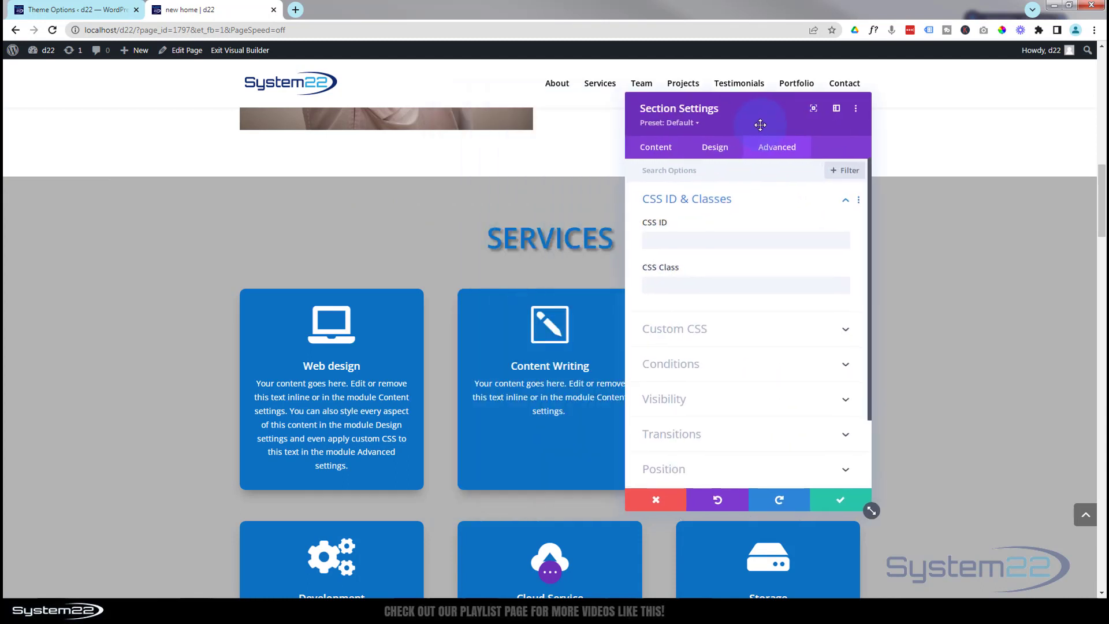
left_click(659, 241)
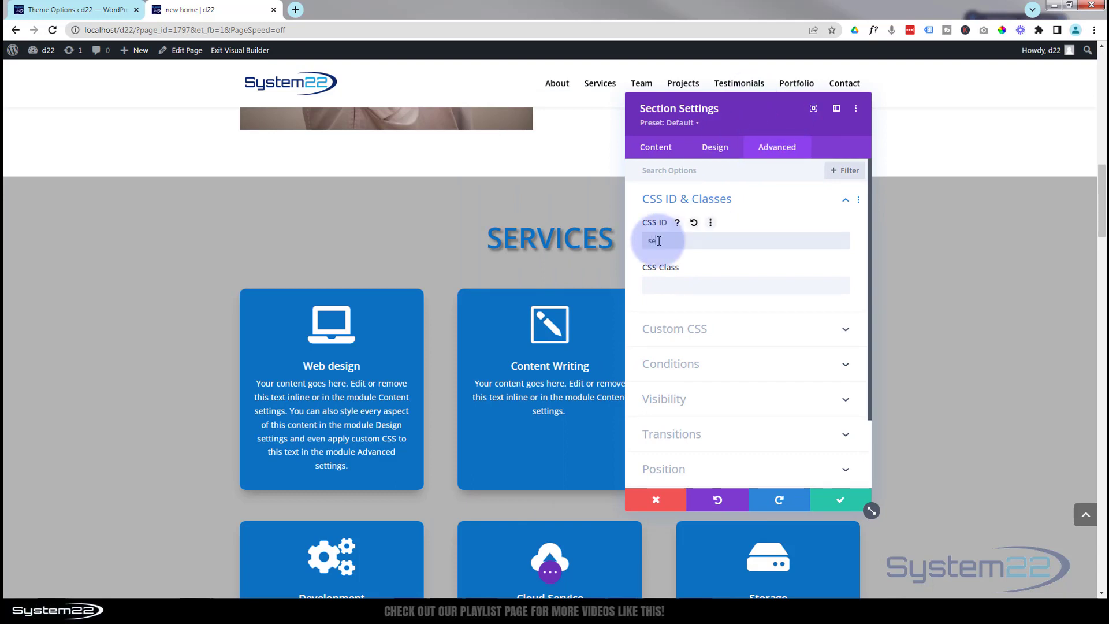
type("services")
double_click(658, 241)
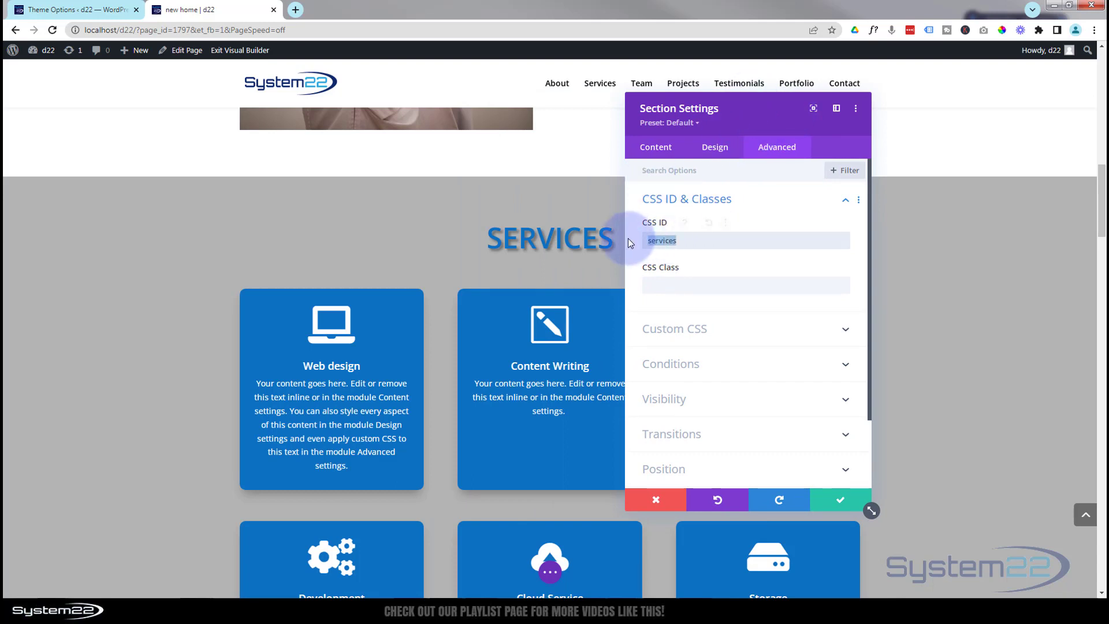
left_click(840, 499)
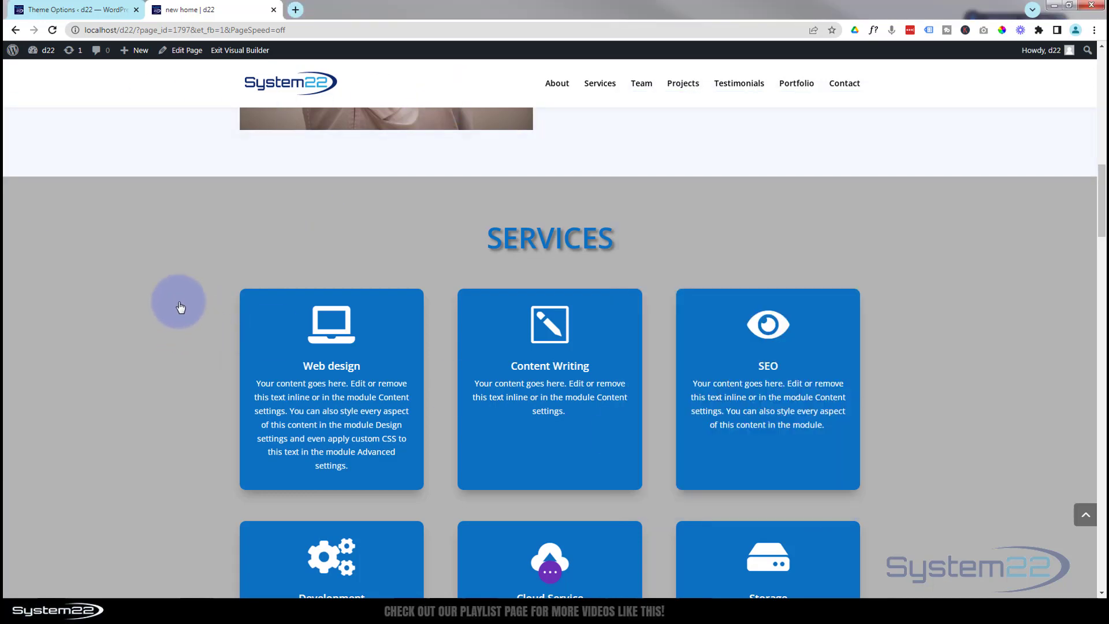
Give the Our Team section the CSS ID "team" in its advanced section settings and save it.
scroll(178, 303, "down", 5)
scroll(138, 320, "down", 2)
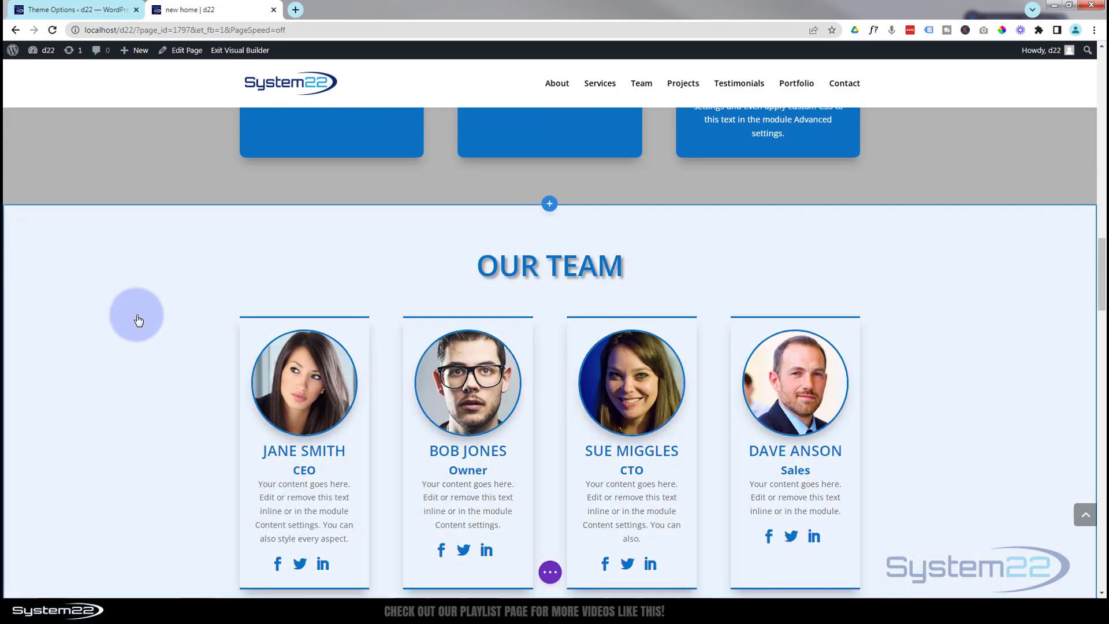
scroll(138, 320, "down", 1)
mouse_move(39, 201)
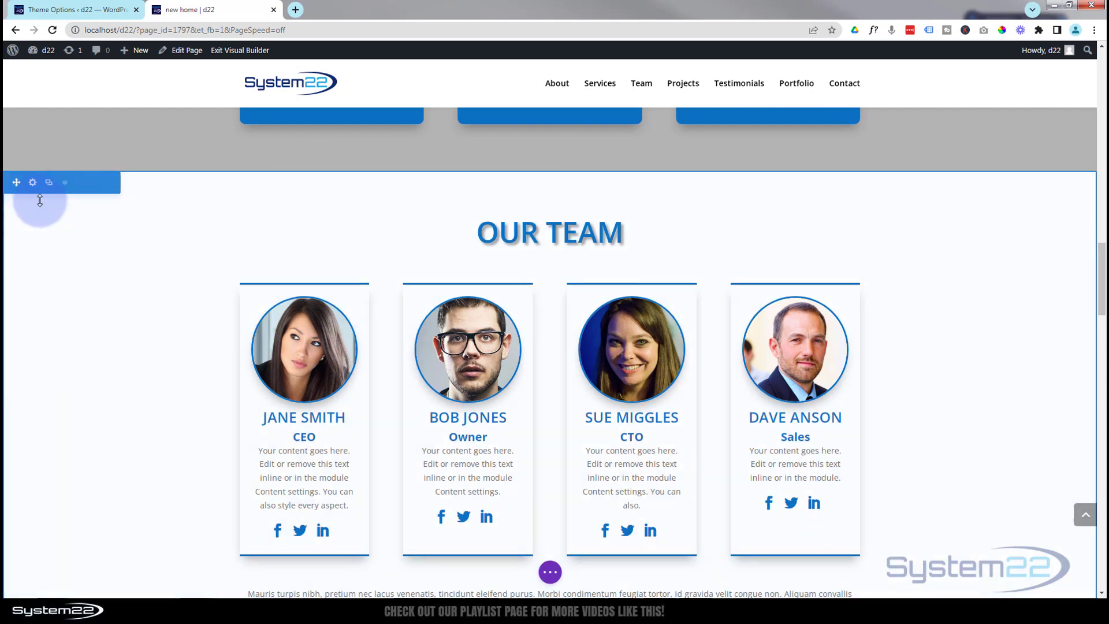
left_click(33, 183)
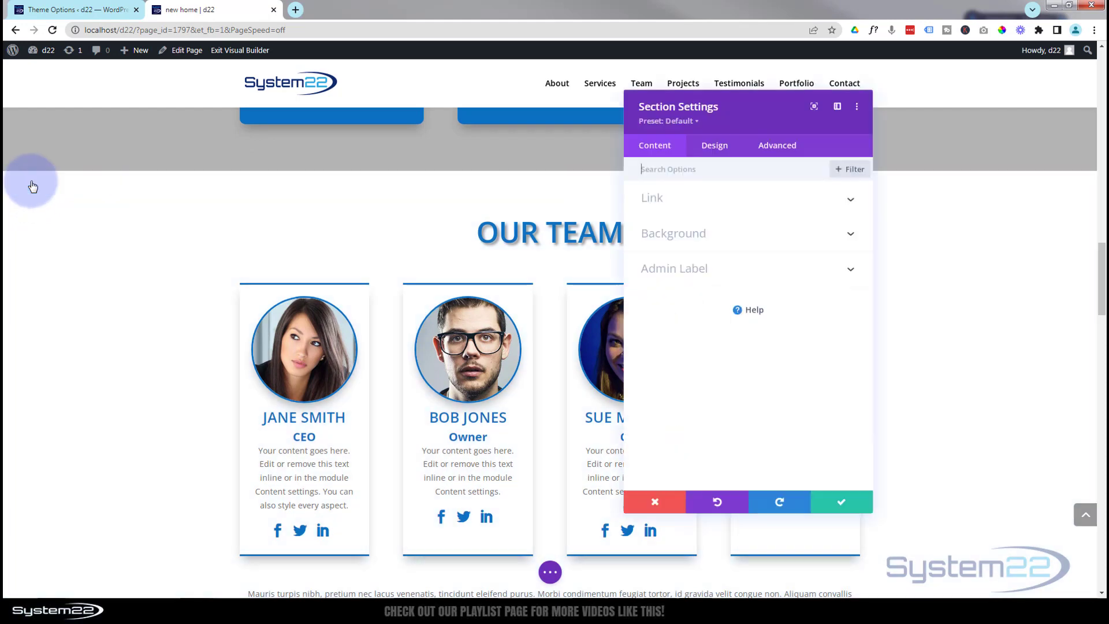
left_click(778, 149)
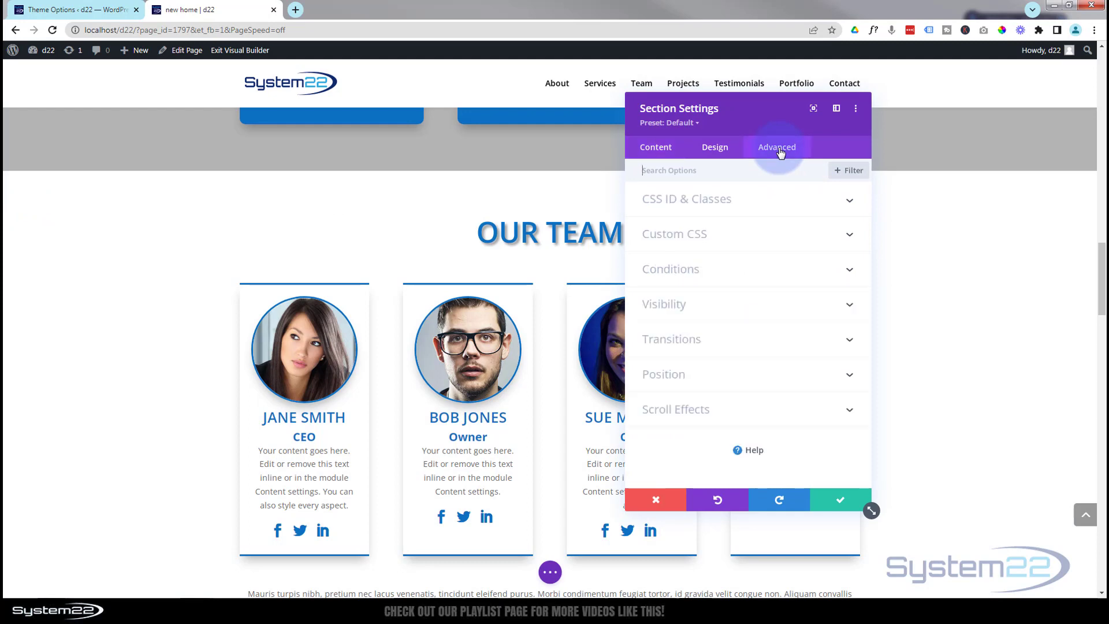
left_click(765, 204)
left_click(685, 243)
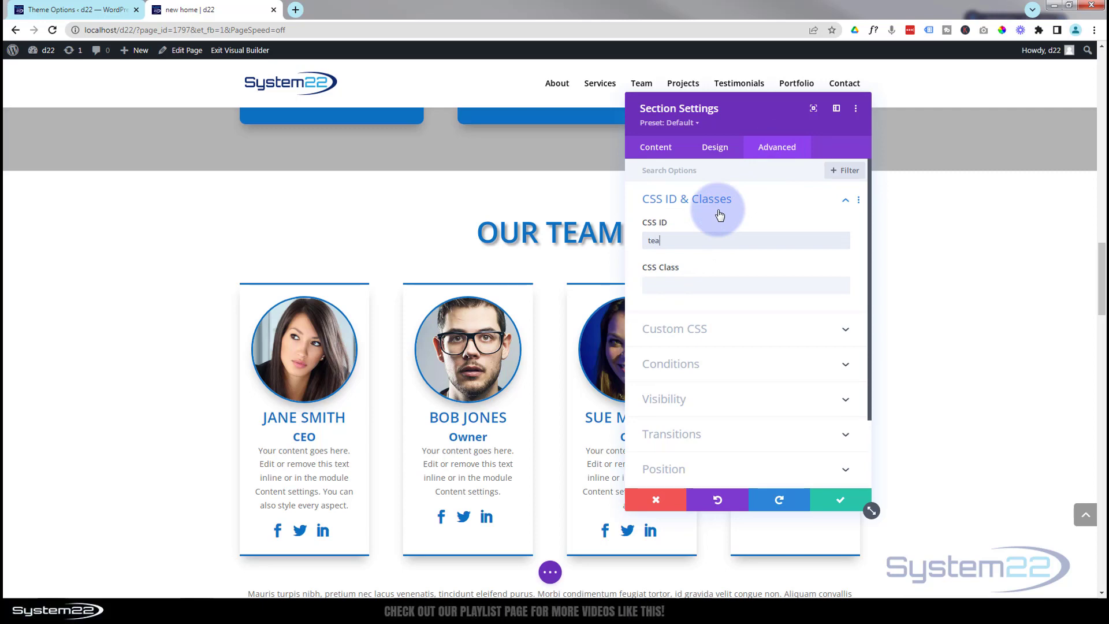
left_click_drag(687, 238, 635, 241)
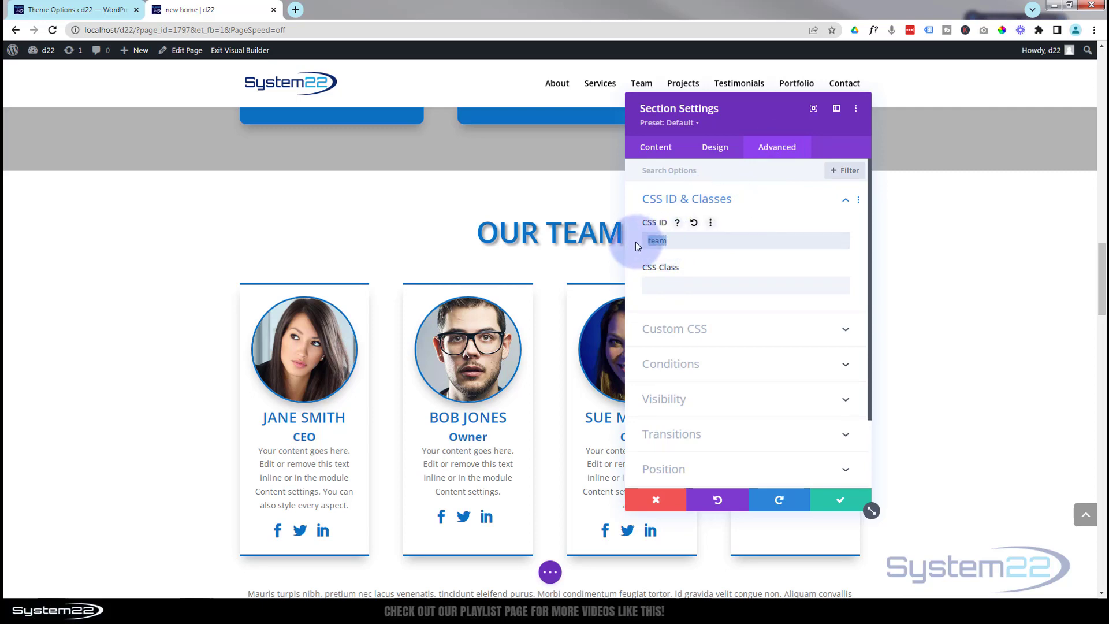
left_click(830, 496)
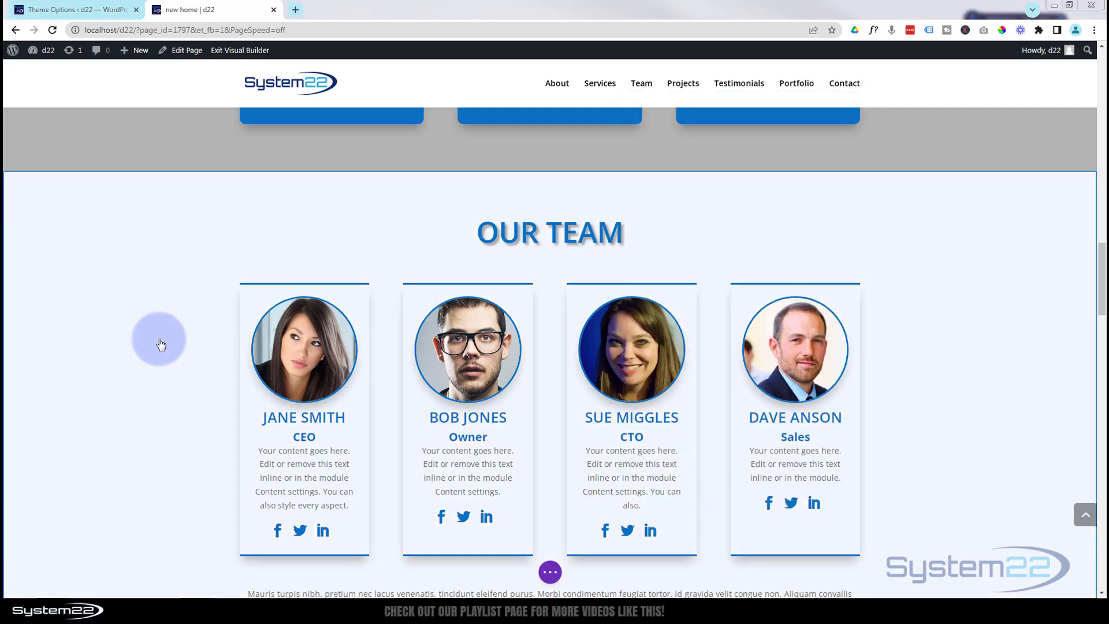
Give the Projects section the CSS ID "pro", leaving its CSS class empty, and save the section settings.
scroll(156, 343, "down", 9)
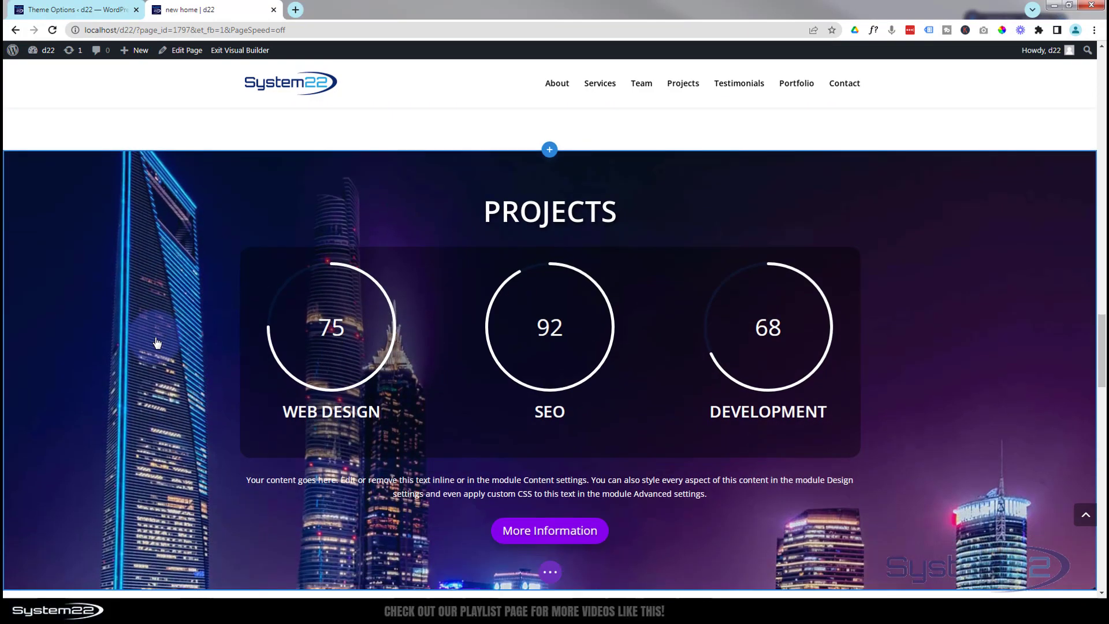
scroll(156, 343, "down", 1)
scroll(156, 343, "up", 1)
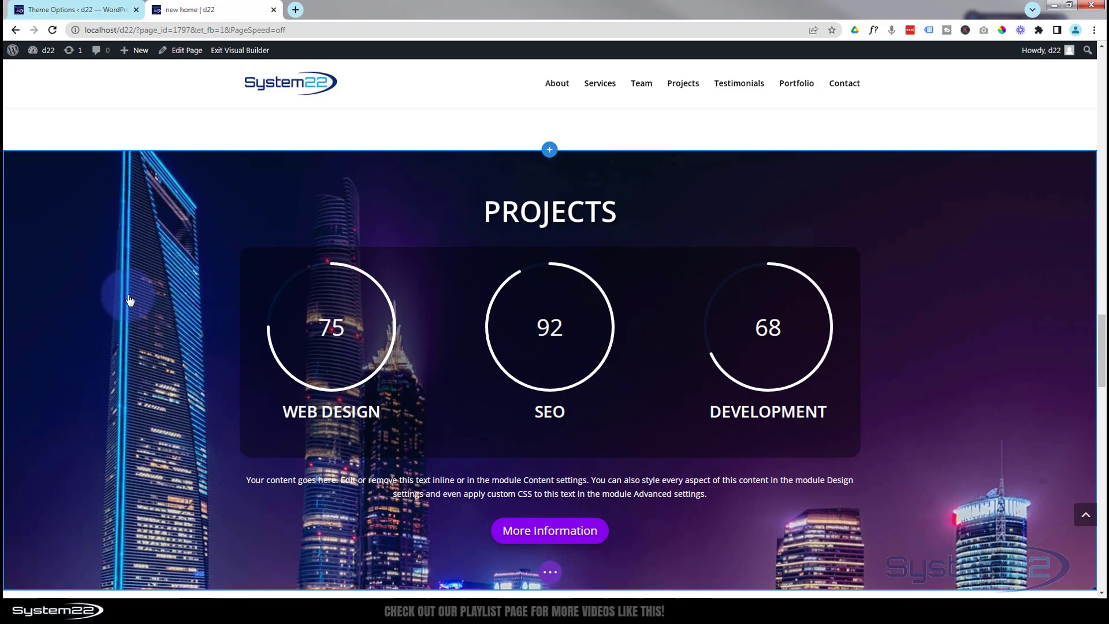
mouse_move(130, 297)
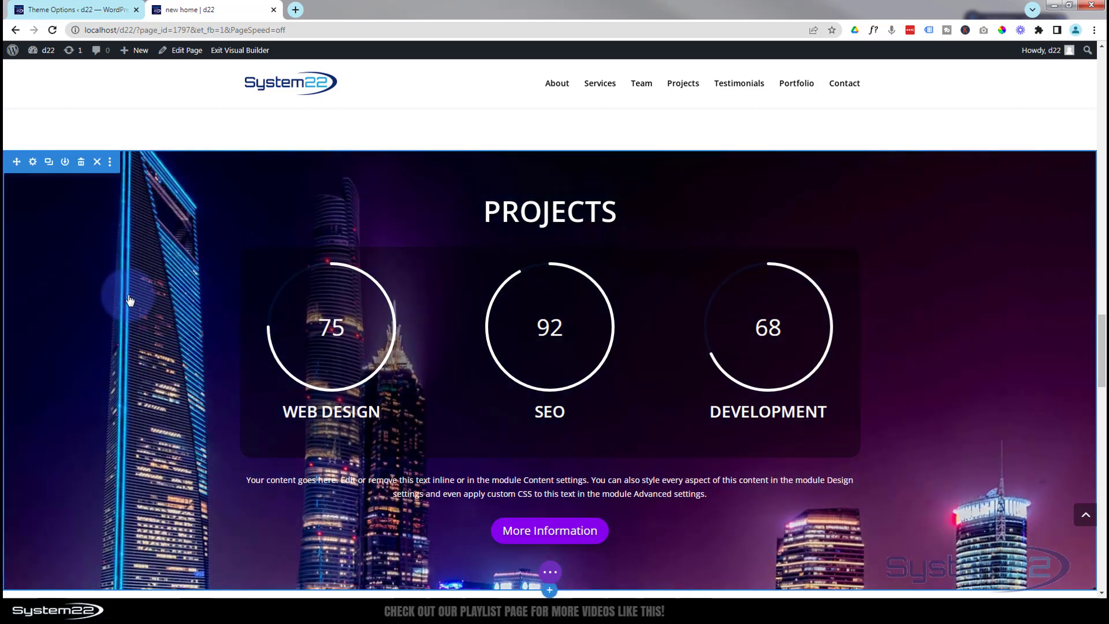
left_click(33, 162)
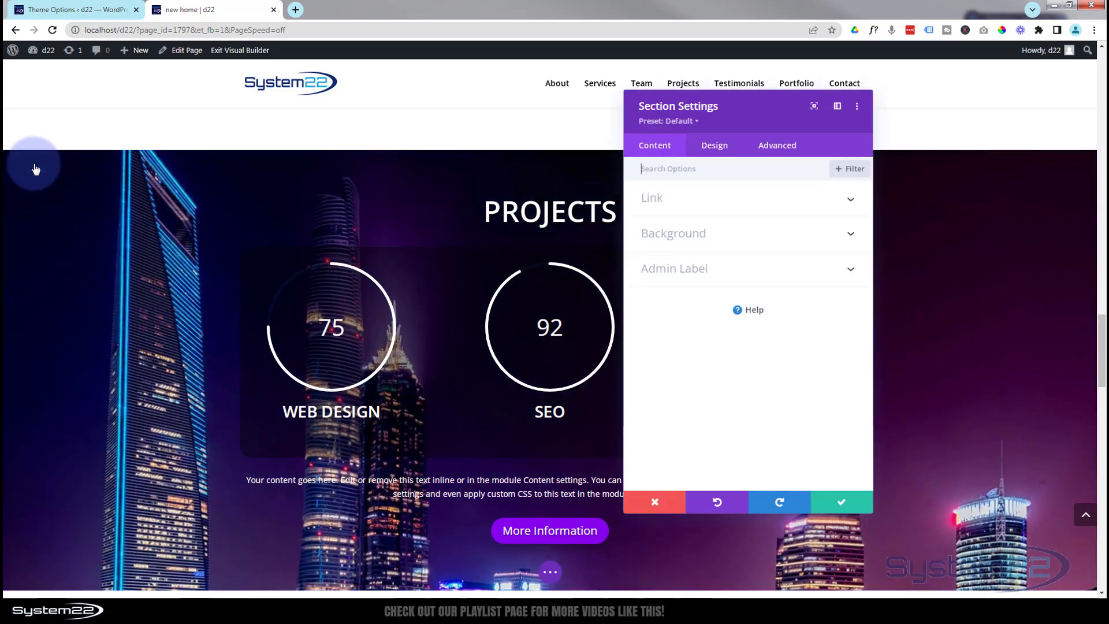
left_click(774, 148)
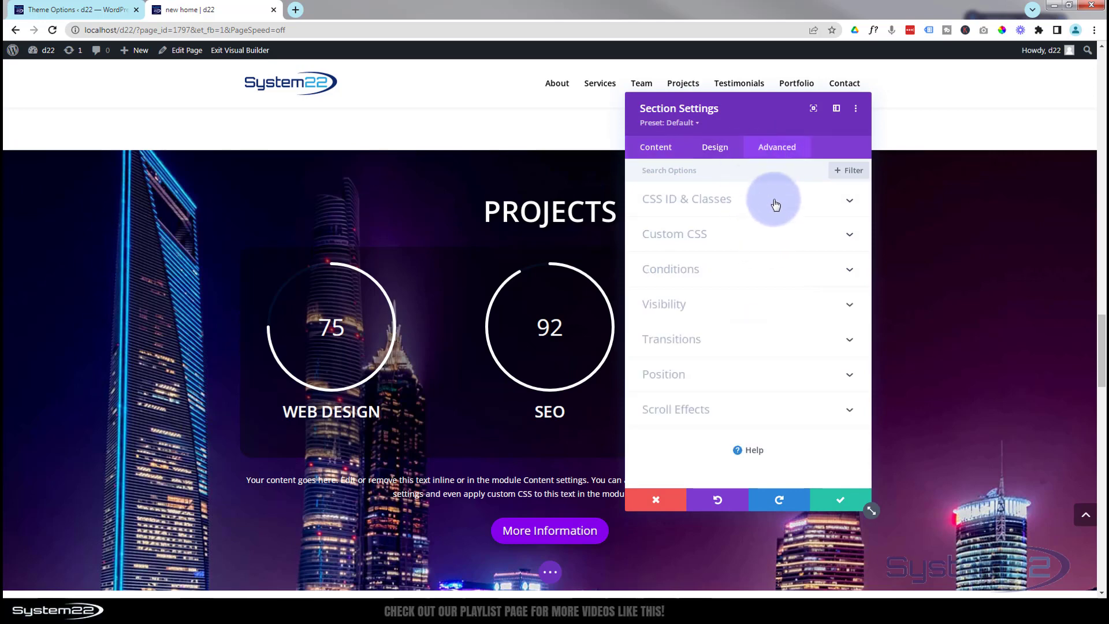
left_click(774, 197)
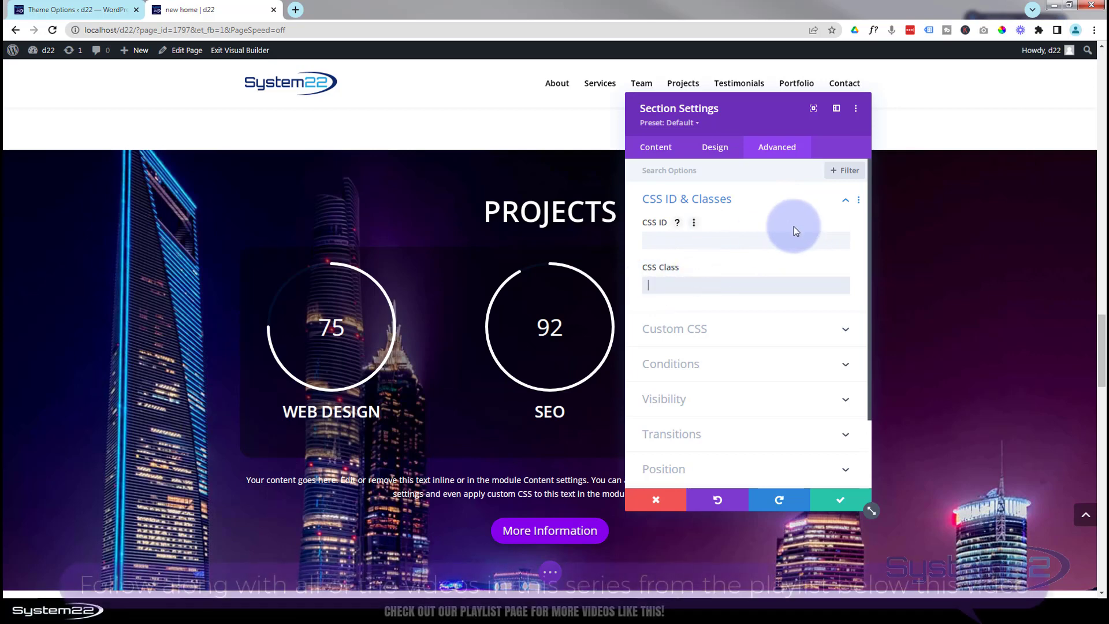
type("pro")
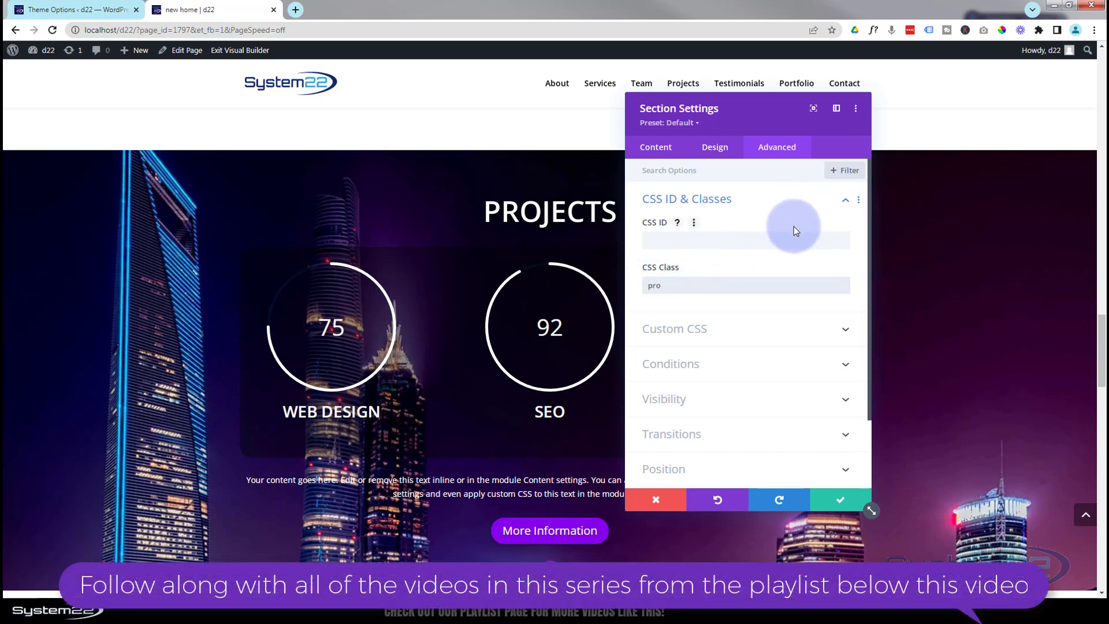
double_click(663, 285)
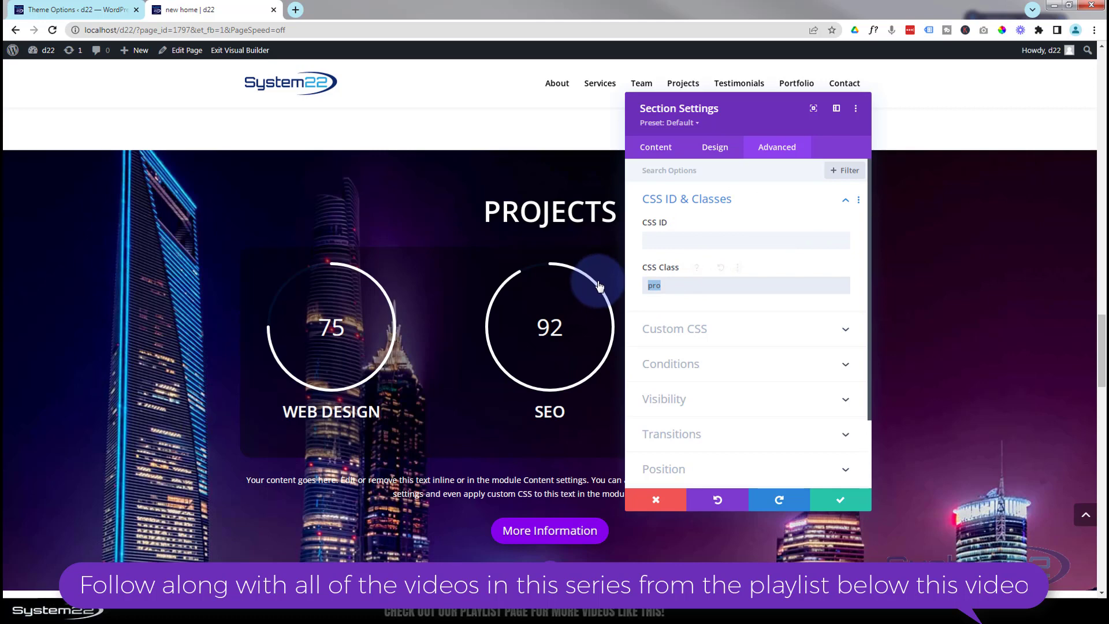
key("ctrl+x")
left_click(675, 238)
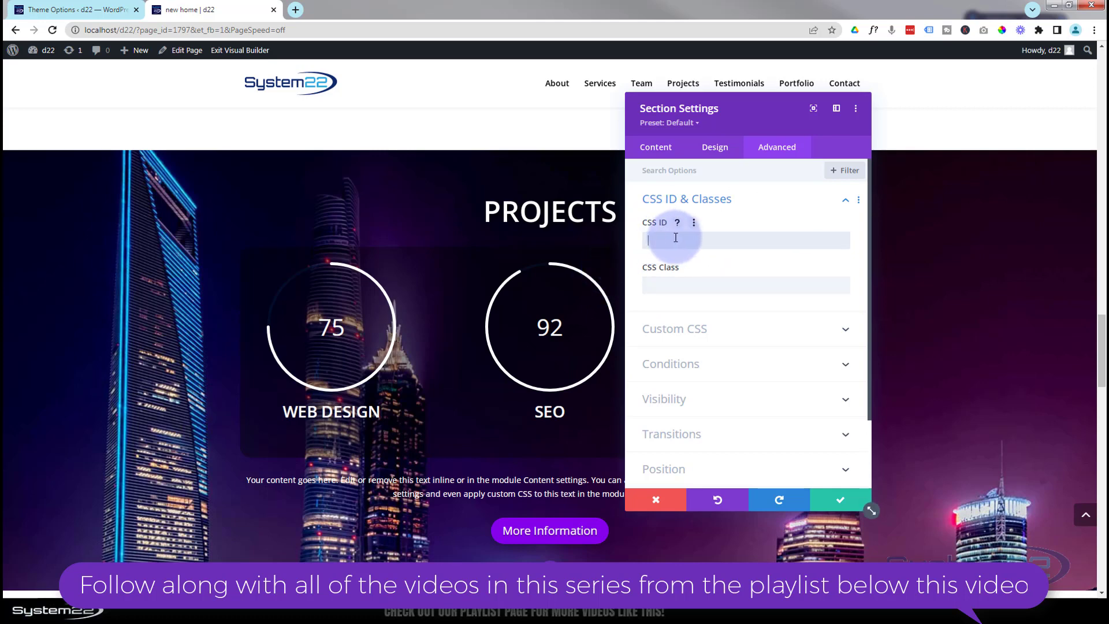
key("ctrl+v")
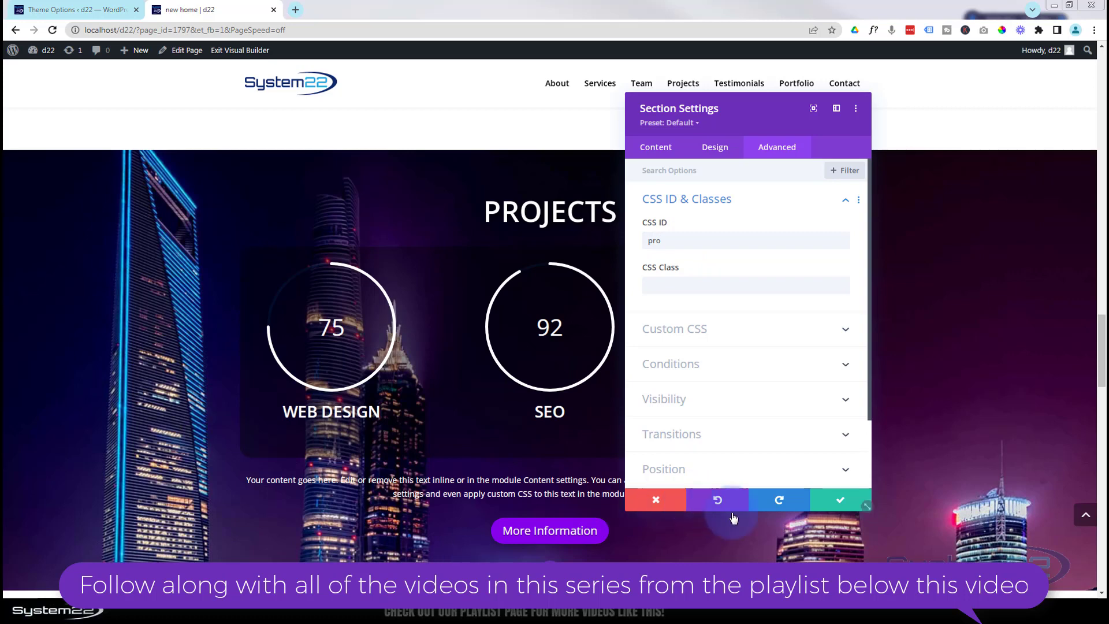
left_click(838, 502)
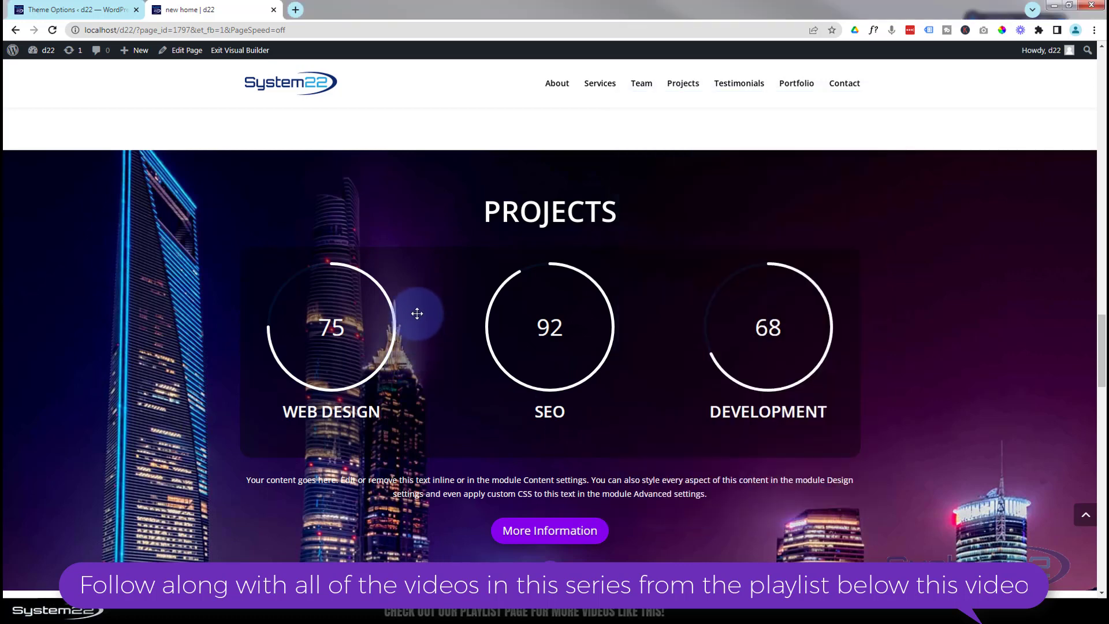
scroll(209, 293, "down", 5)
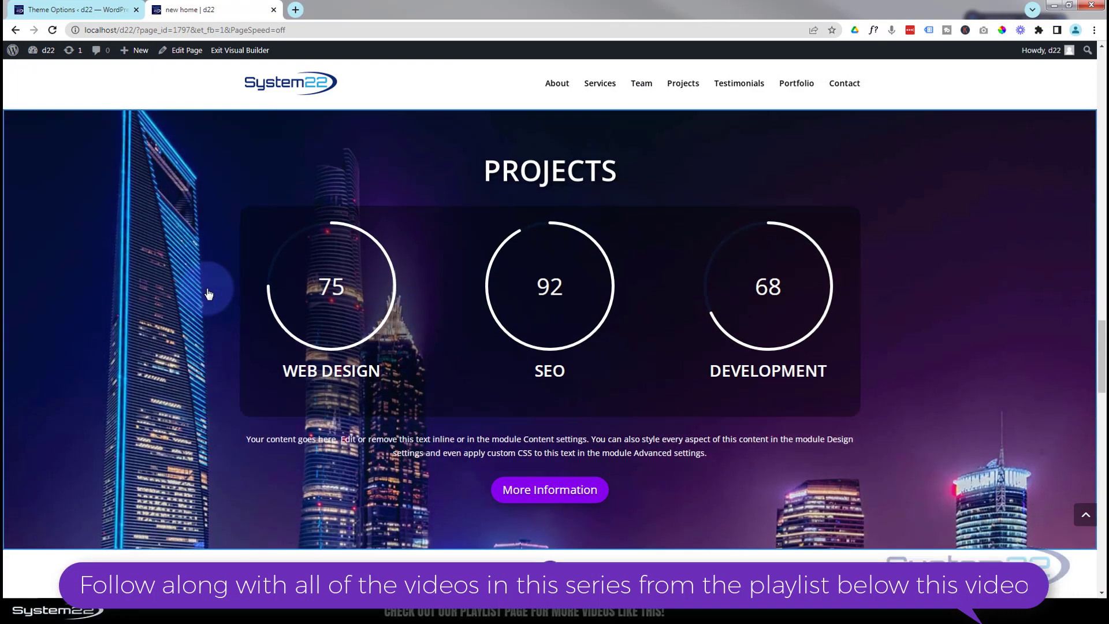
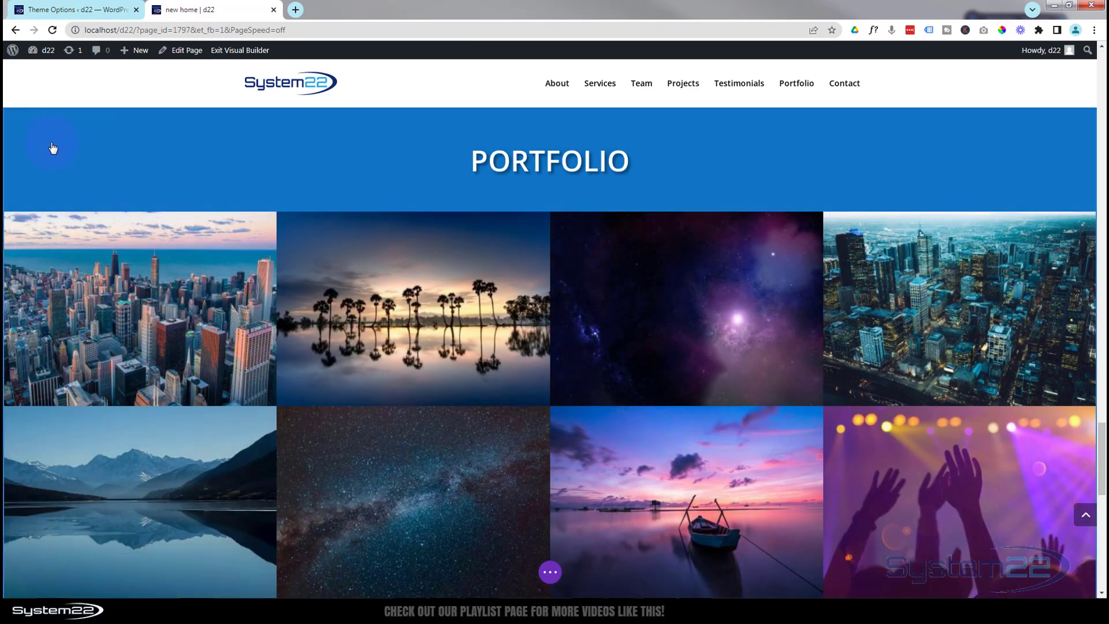
Give the Portfolio section the CSS ID "port" in its advanced section settings and save it.
mouse_move(46, 135)
left_click(33, 113)
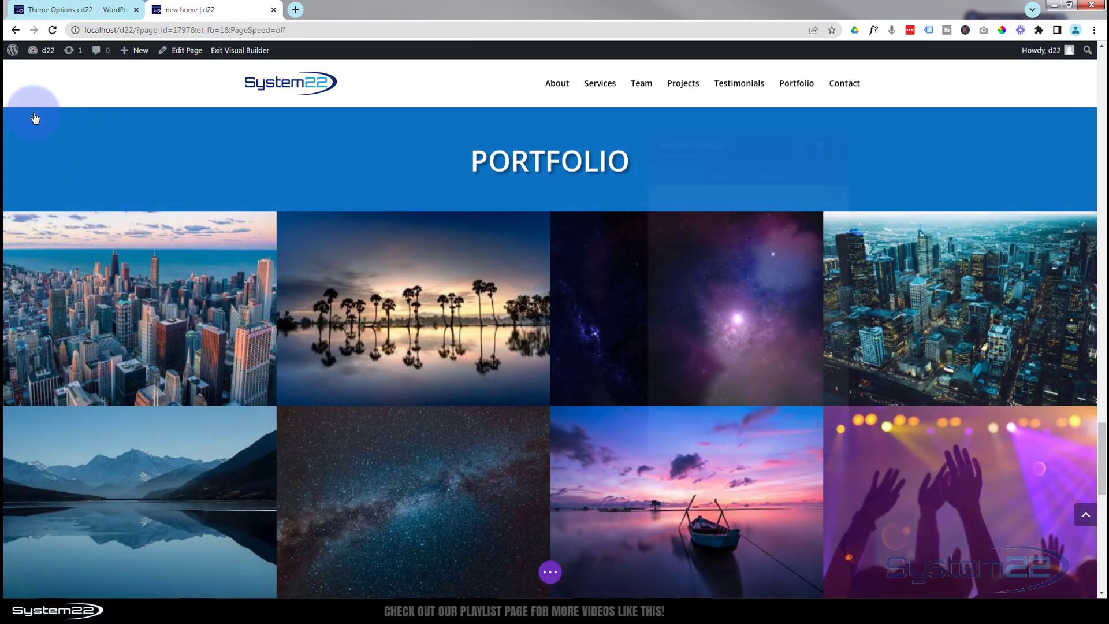
left_click(778, 149)
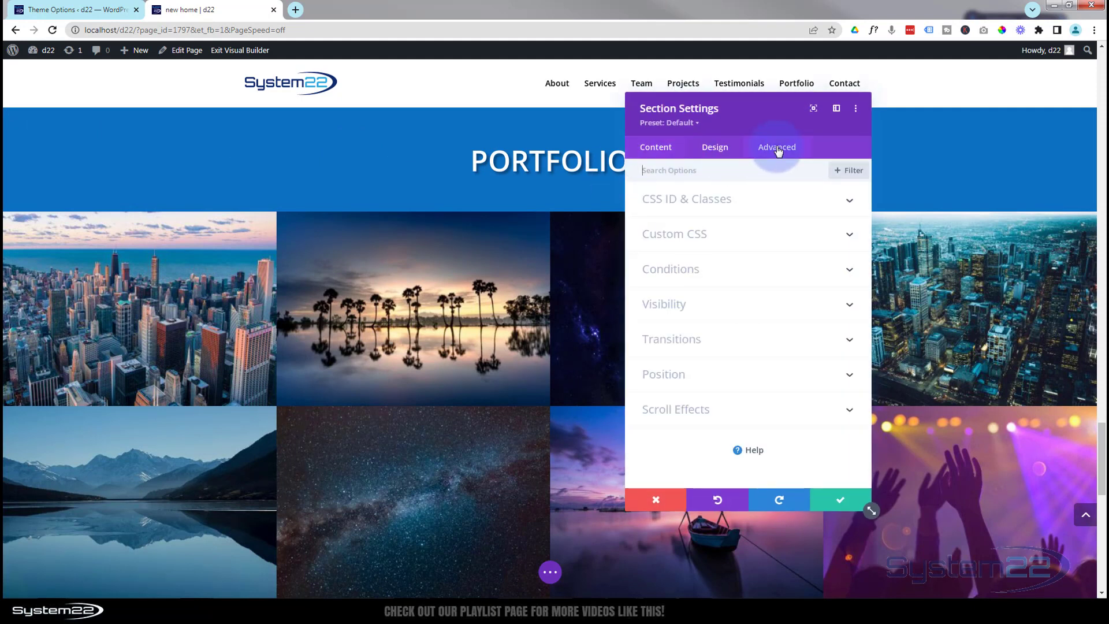
left_click(772, 205)
left_click(692, 240)
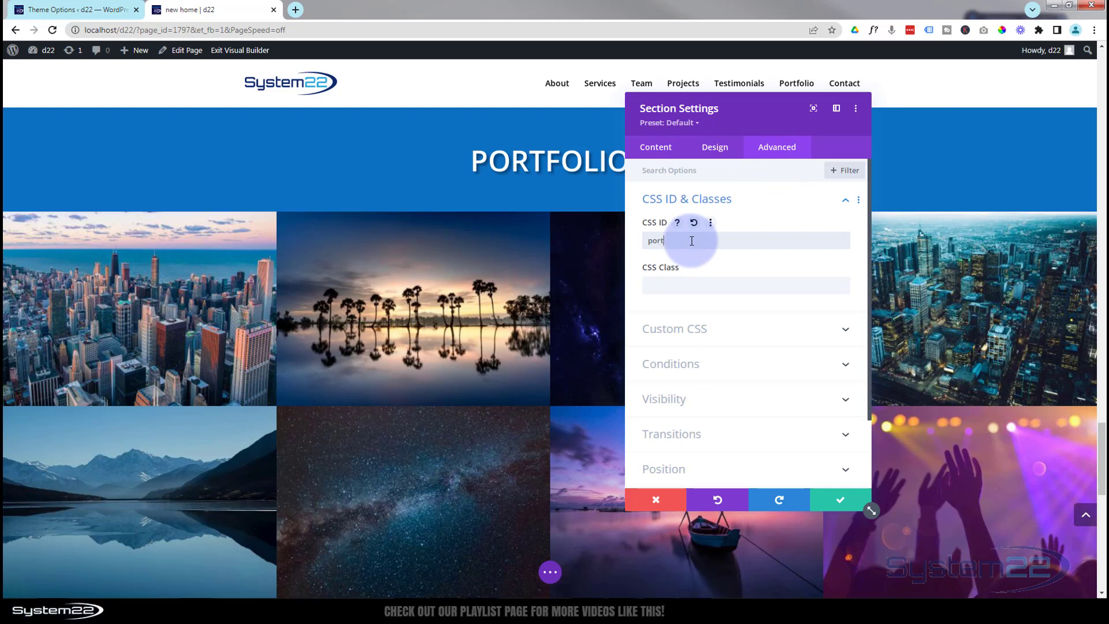
type("port")
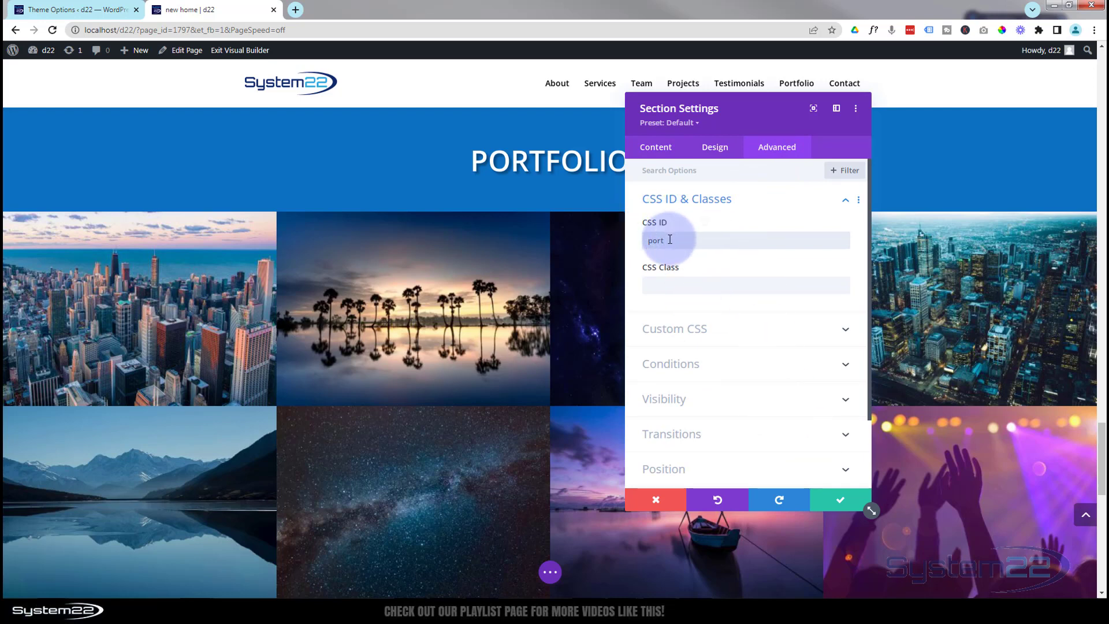
left_click_drag(668, 241, 628, 242)
left_click(835, 501)
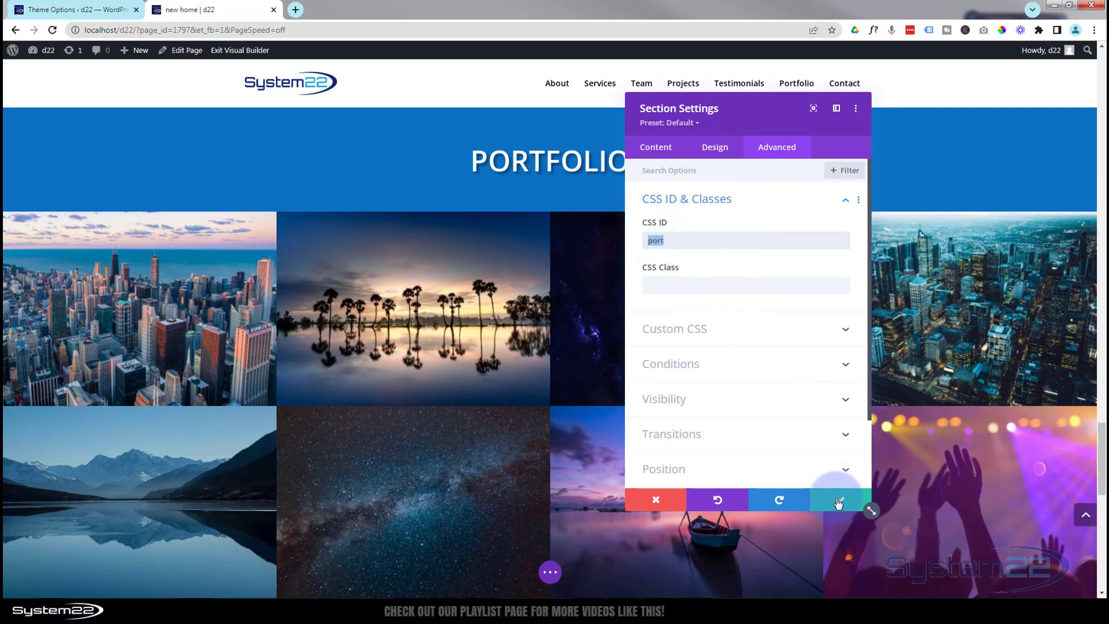
Give the Contact Us section the CSS ID "contact" in its advanced section settings and save it.
scroll(465, 436, "down", 3)
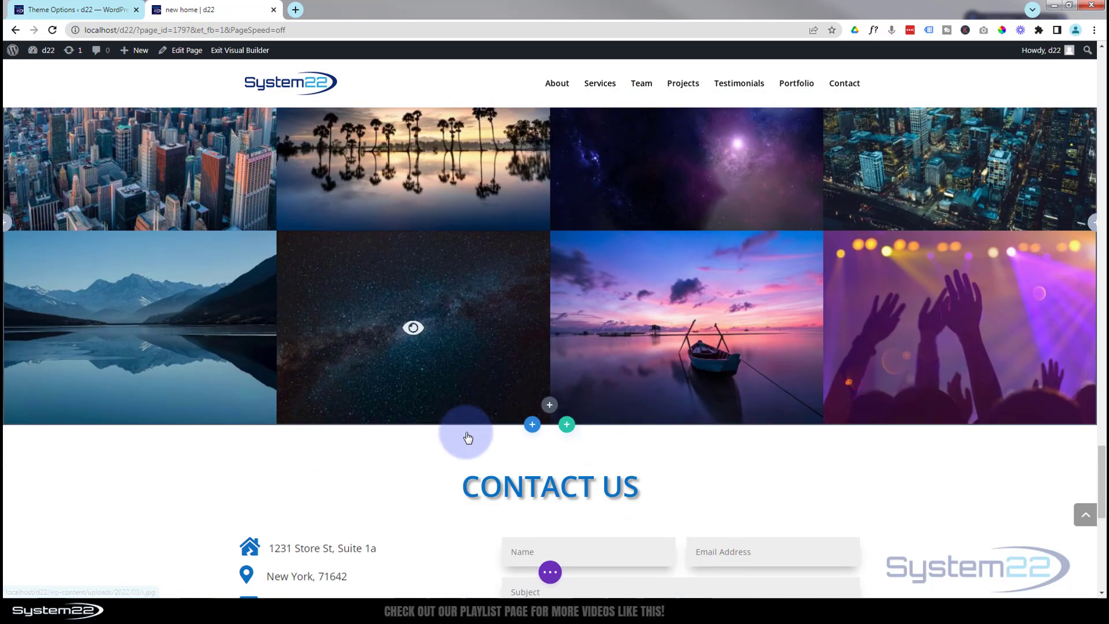
scroll(468, 437, "down", 4)
scroll(467, 437, "down", 1)
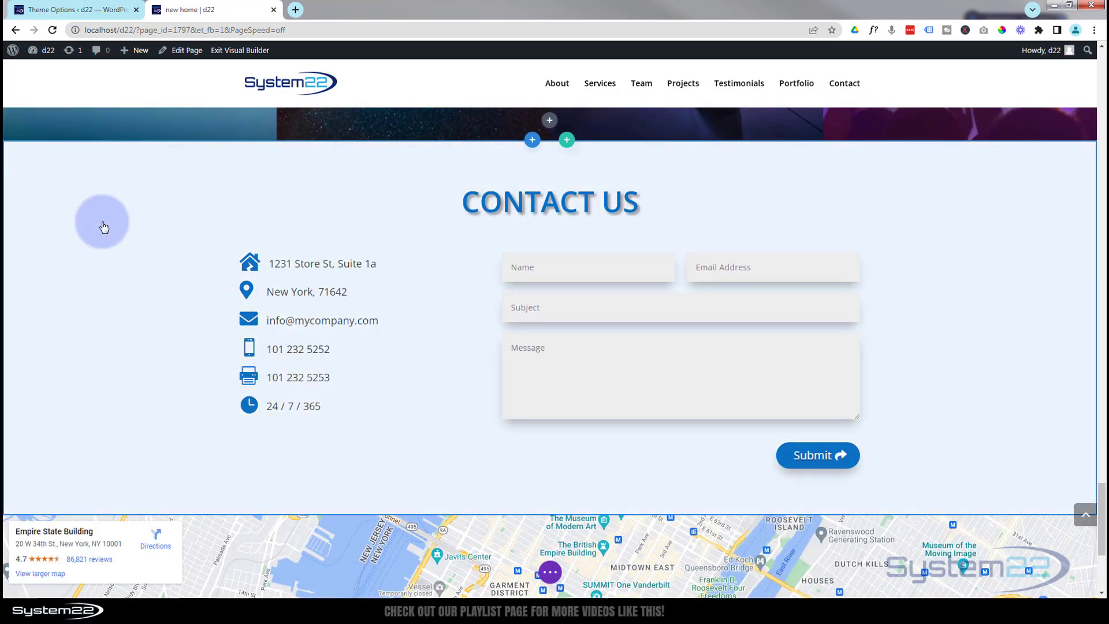
mouse_move(103, 226)
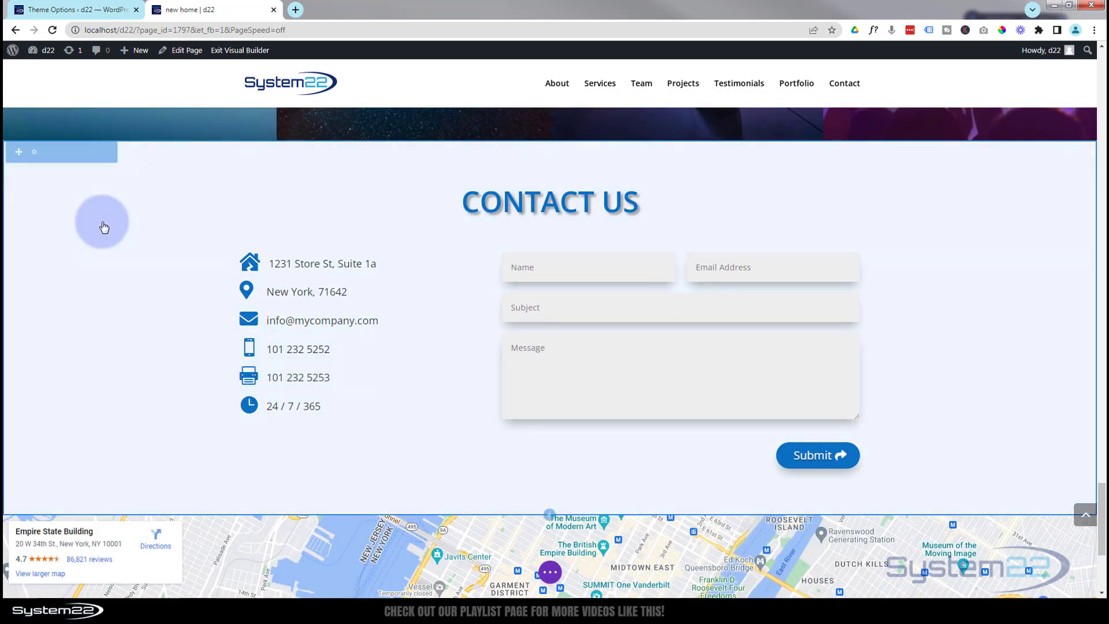
left_click(33, 152)
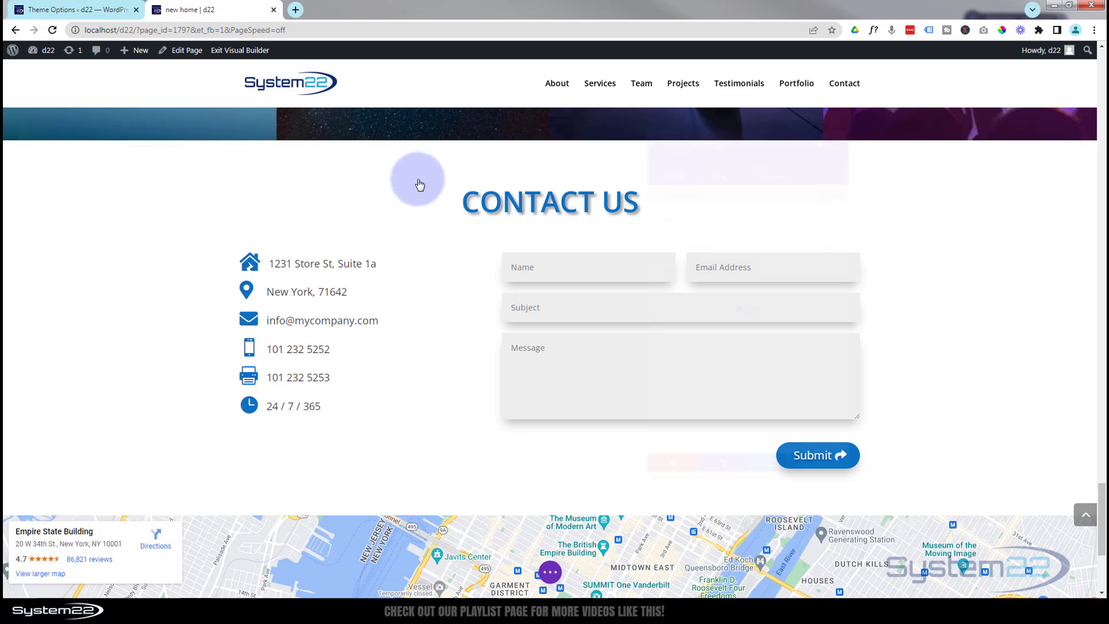
left_click(774, 148)
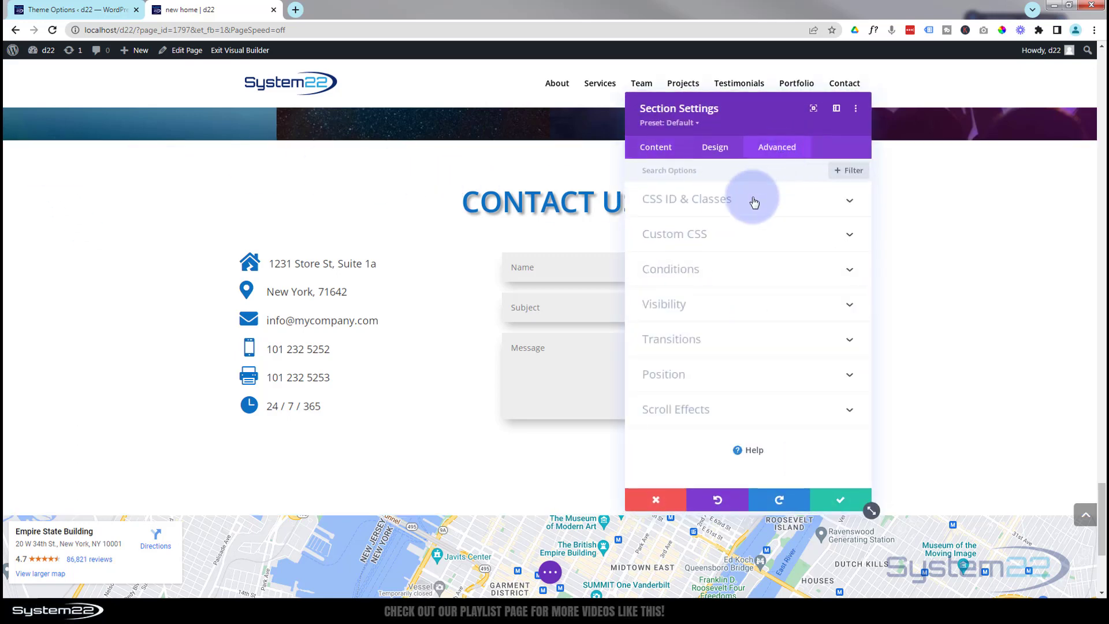
left_click(751, 198)
left_click(691, 238)
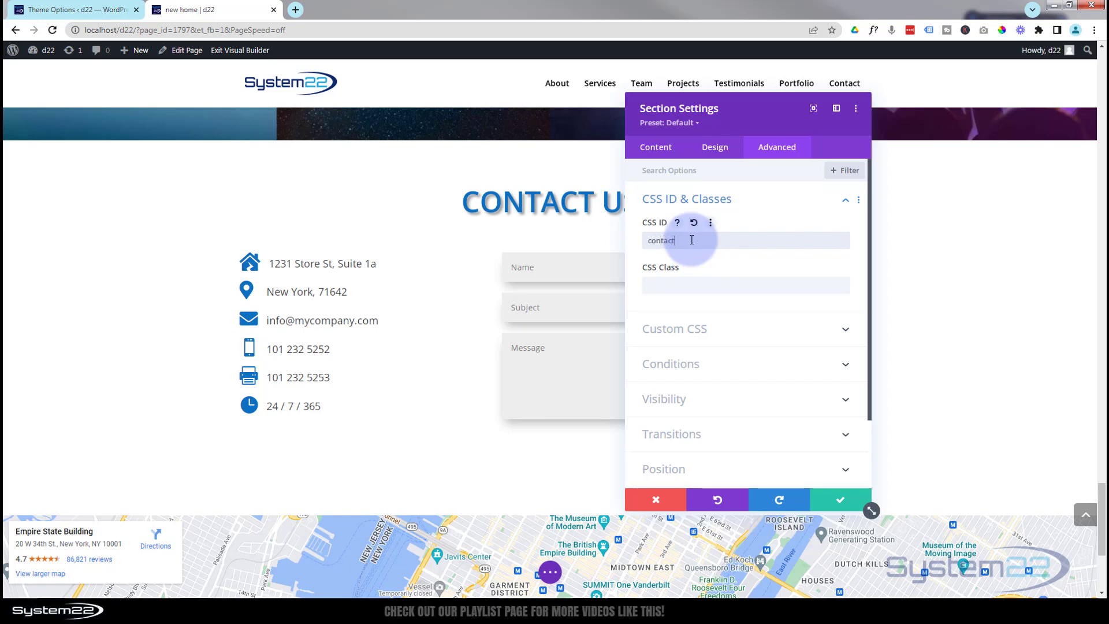
type("contact")
left_click_drag(691, 240, 626, 240)
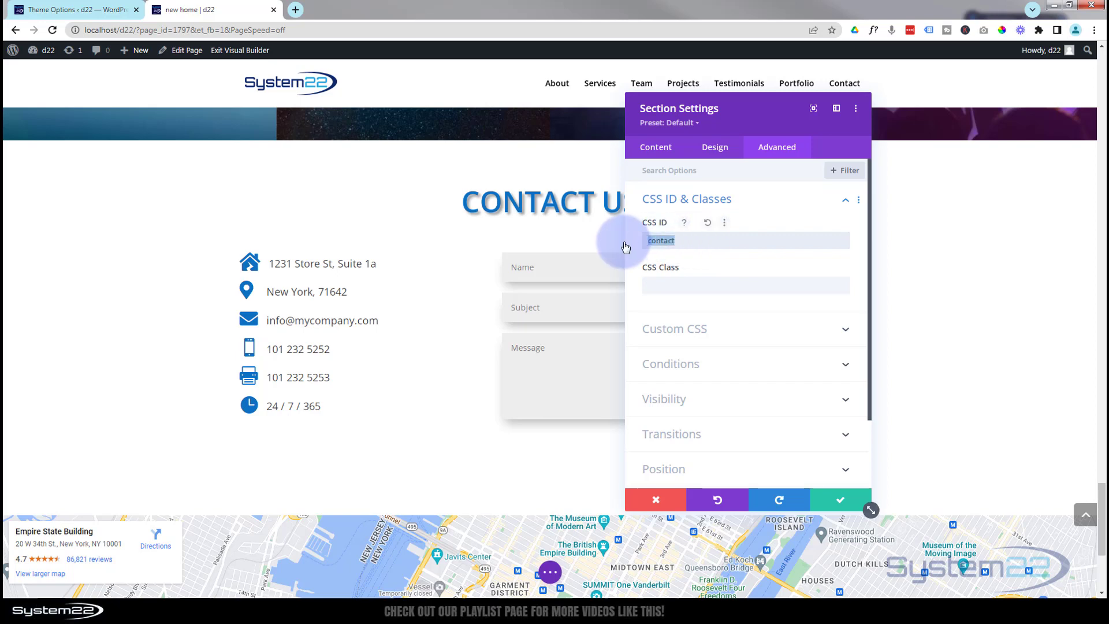
left_click(844, 506)
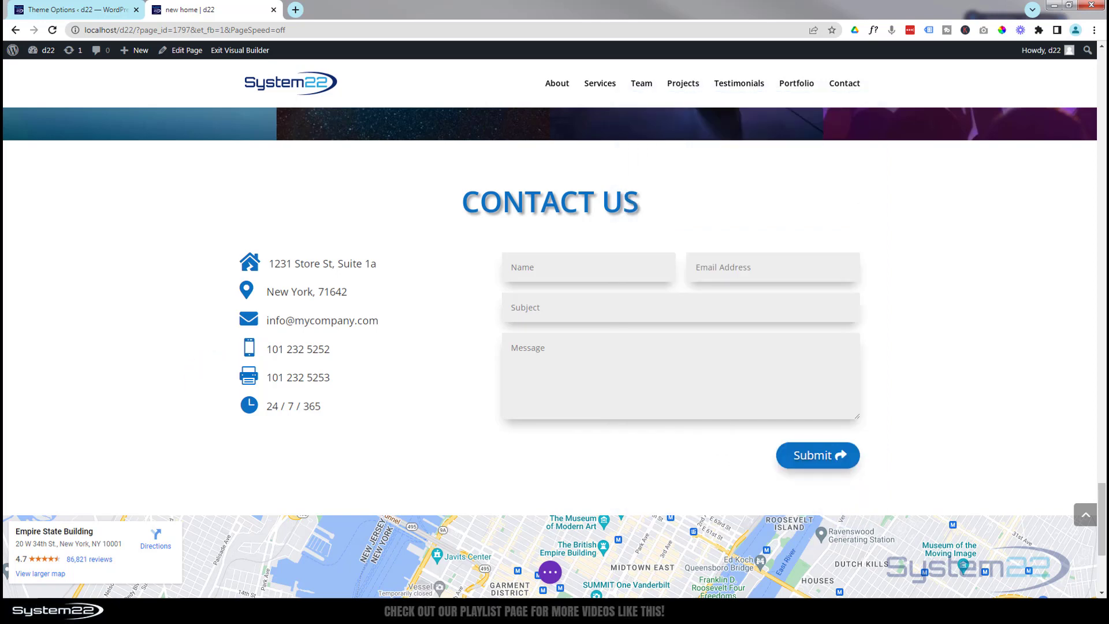
Check the list of section IDs in Notepad, return to the Divi page and save it as a draft.
key("alt+Tab")
left_click_drag(597, 199, 569, 203)
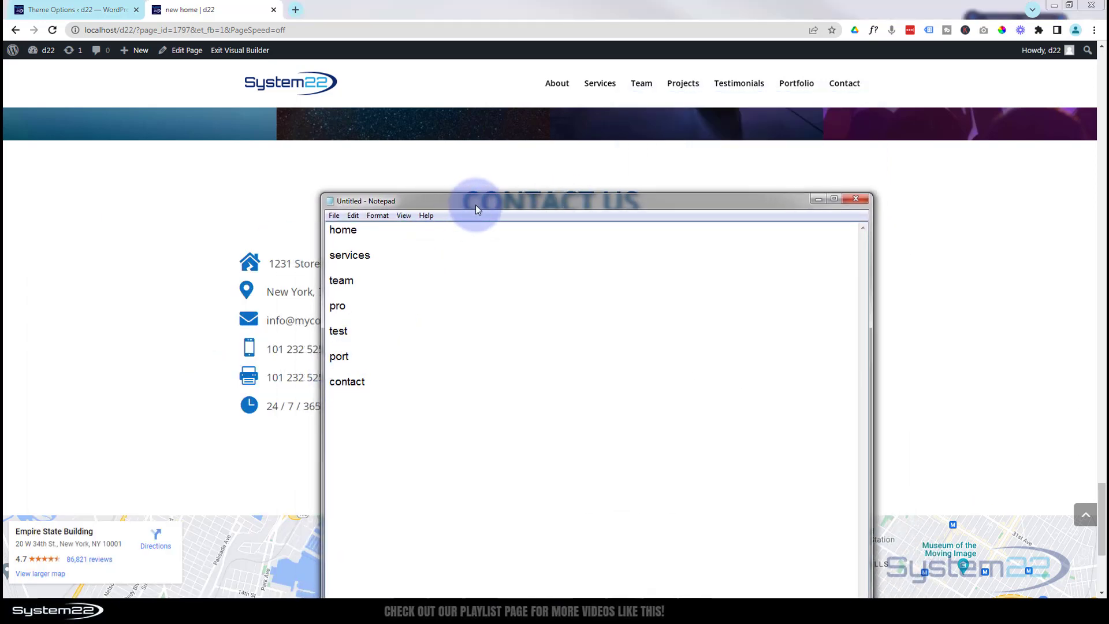
left_click_drag(477, 202, 79, 205)
key("alt+Tab")
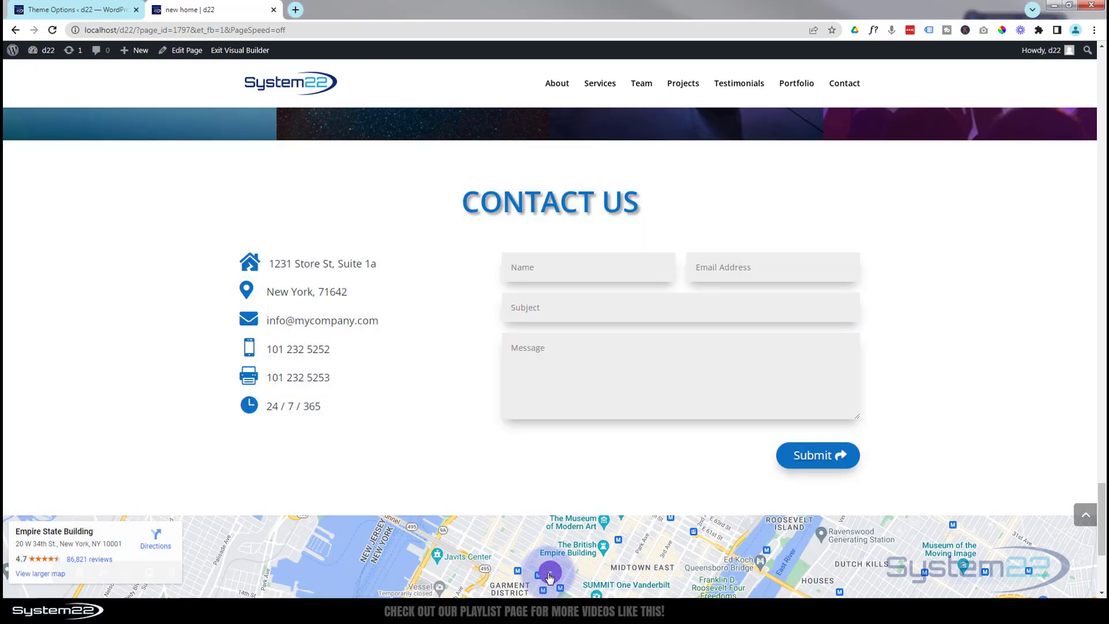
left_click(549, 574)
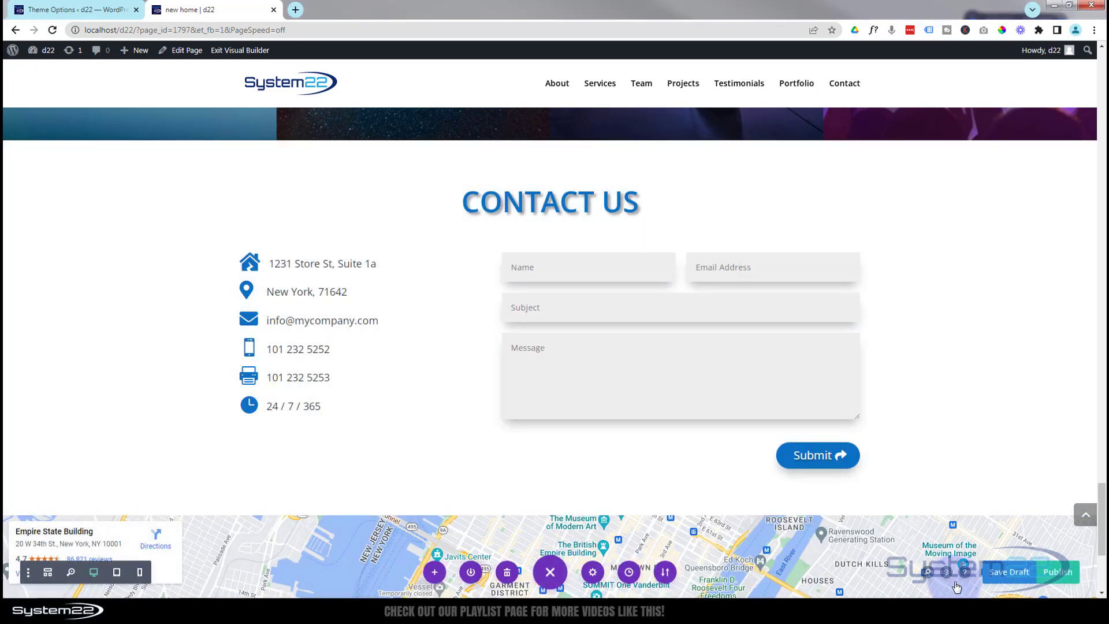
left_click(1004, 573)
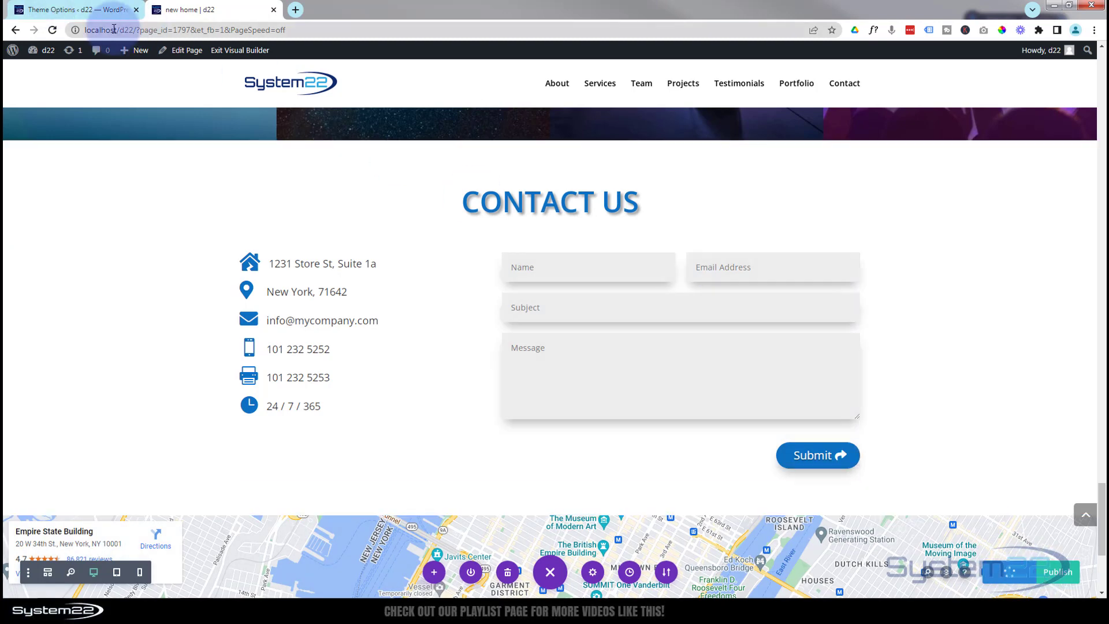
Create a new WordPress menu named "One Page" and assign it to the Primary Menu display location.
left_click(40, 11)
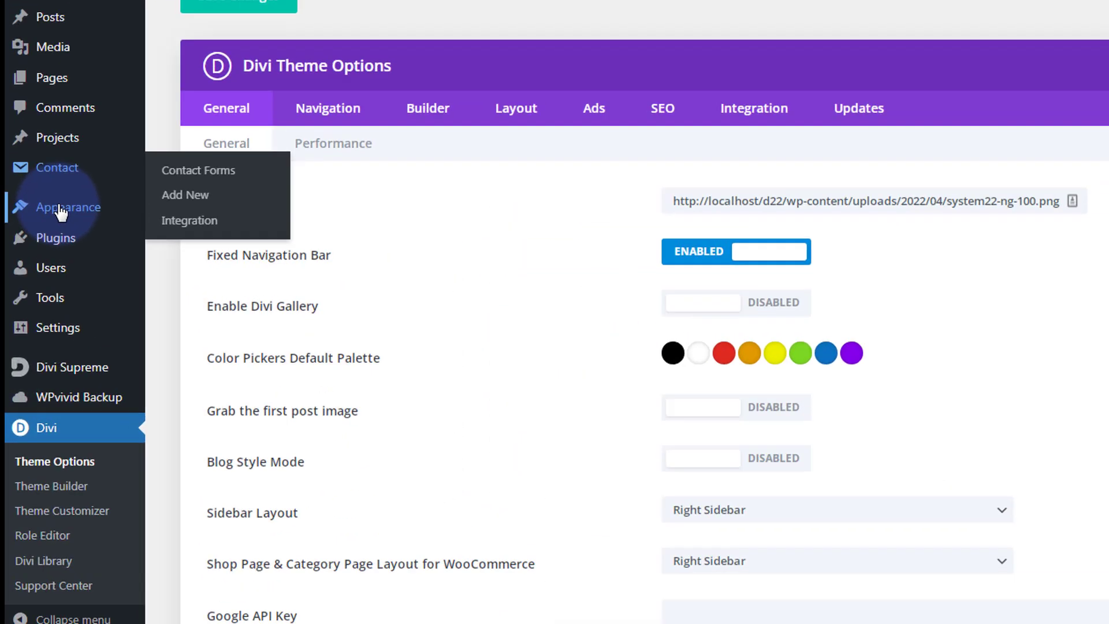
mouse_move(37, 229)
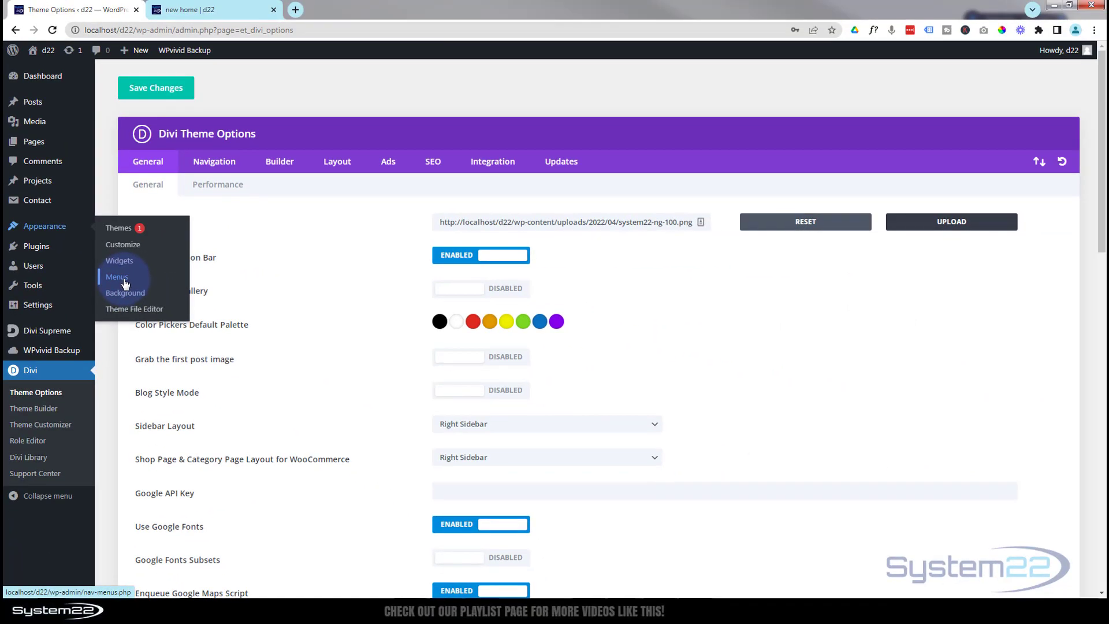
left_click(125, 283)
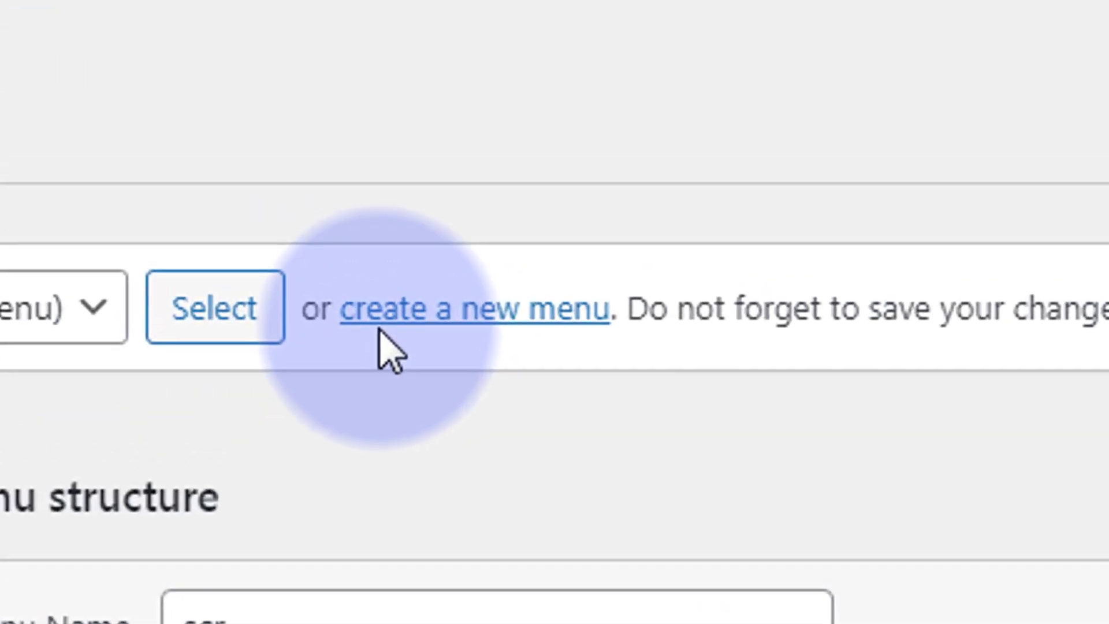
left_click(520, 317)
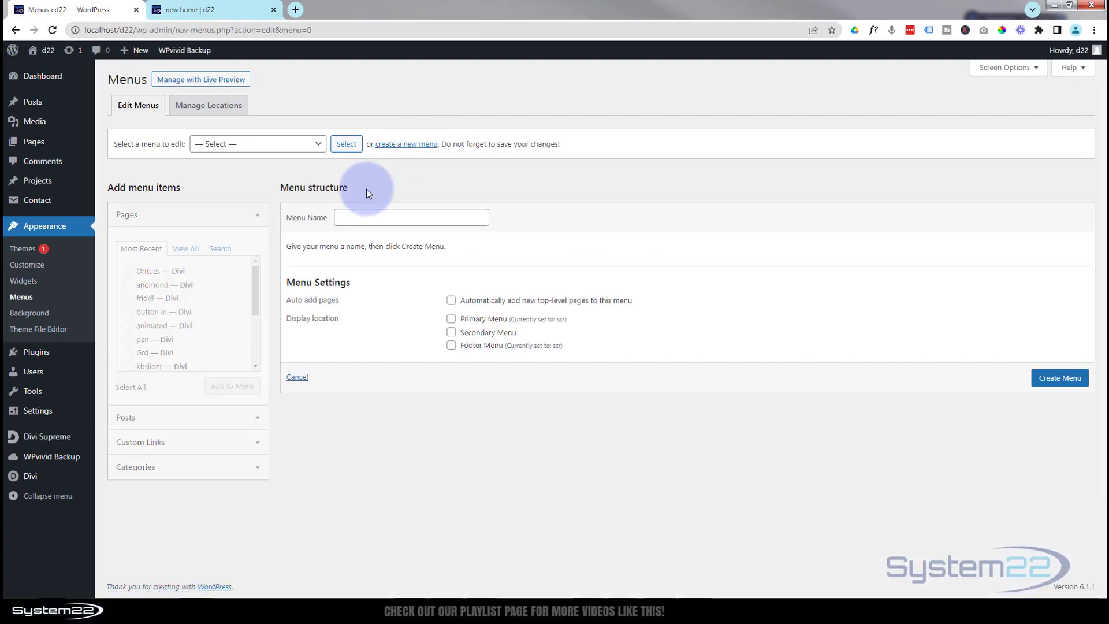
left_click(355, 212)
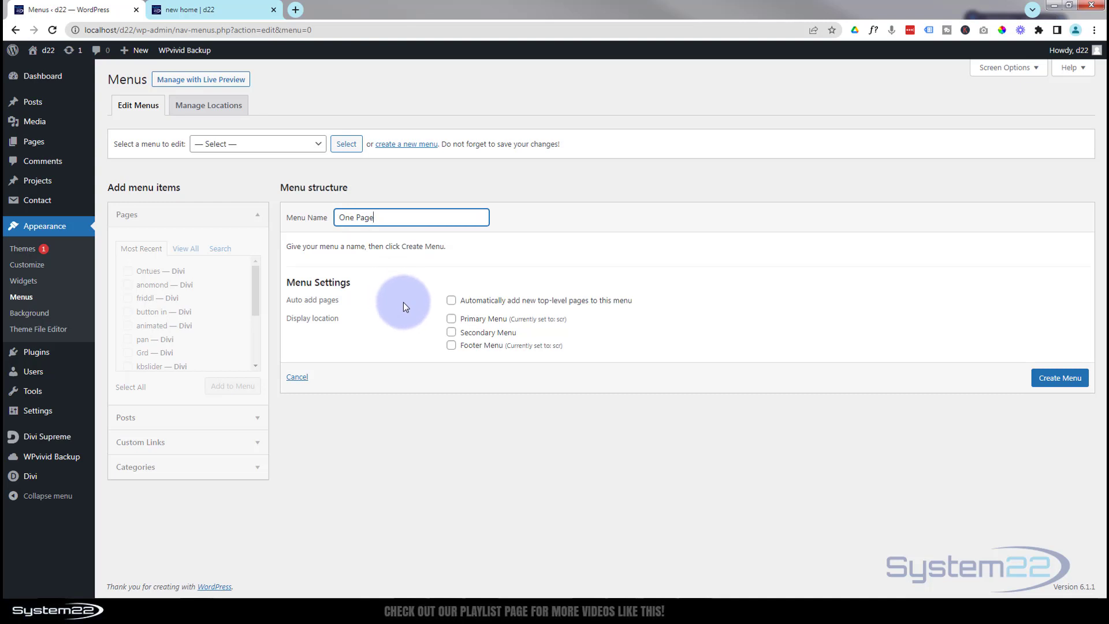
left_click(452, 320)
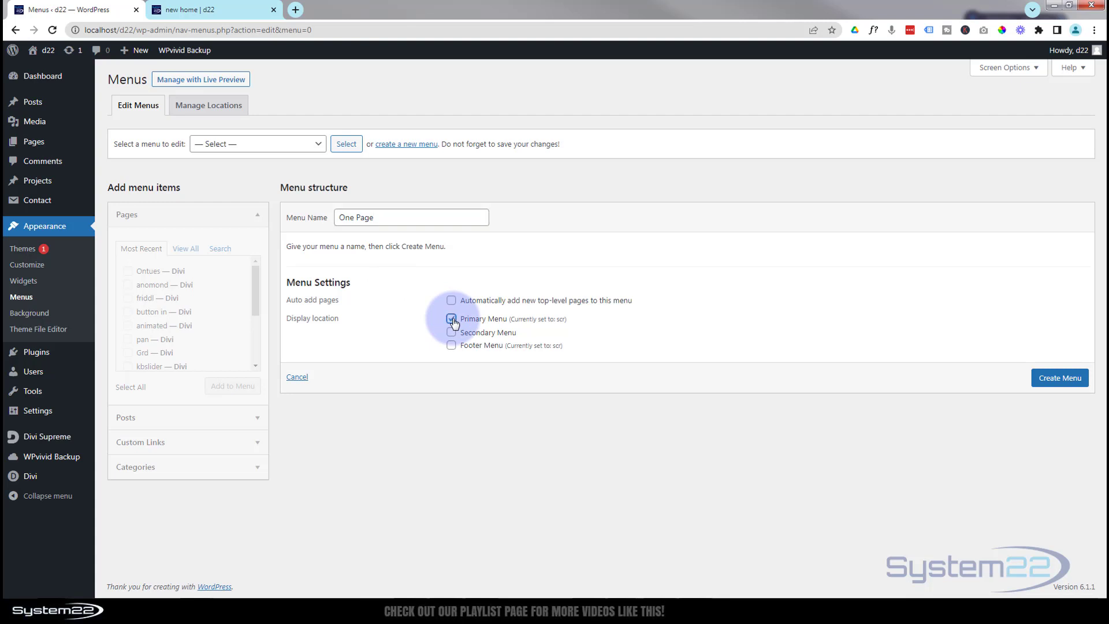
left_click(1067, 386)
left_click(1066, 383)
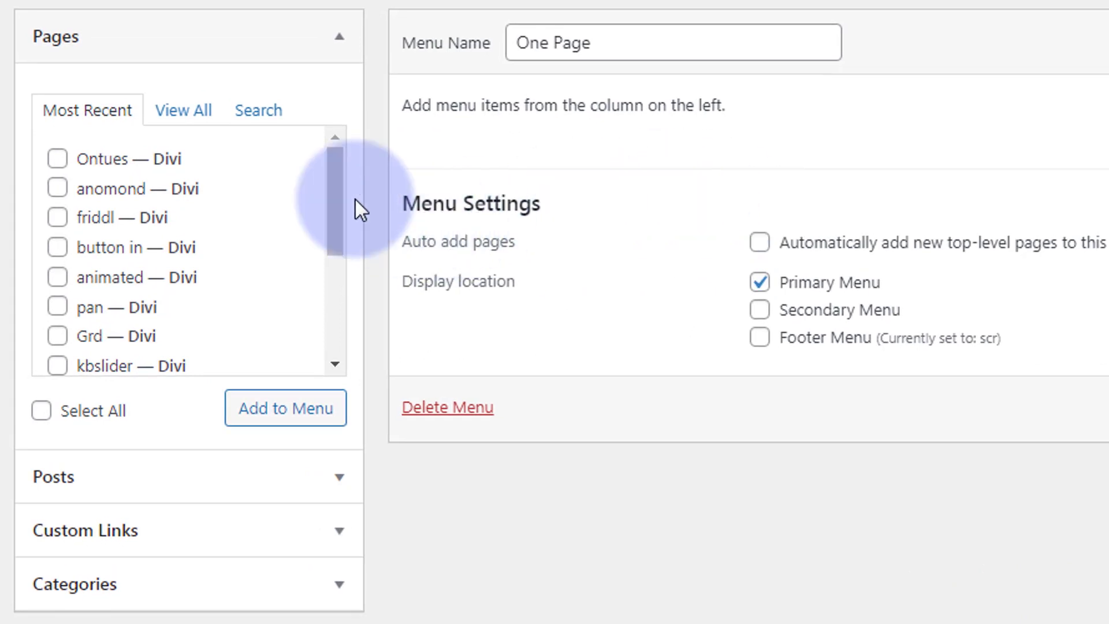
Expand the custom link options for the One Page menu and copy the ID "services" from the Notepad list.
left_click(341, 40)
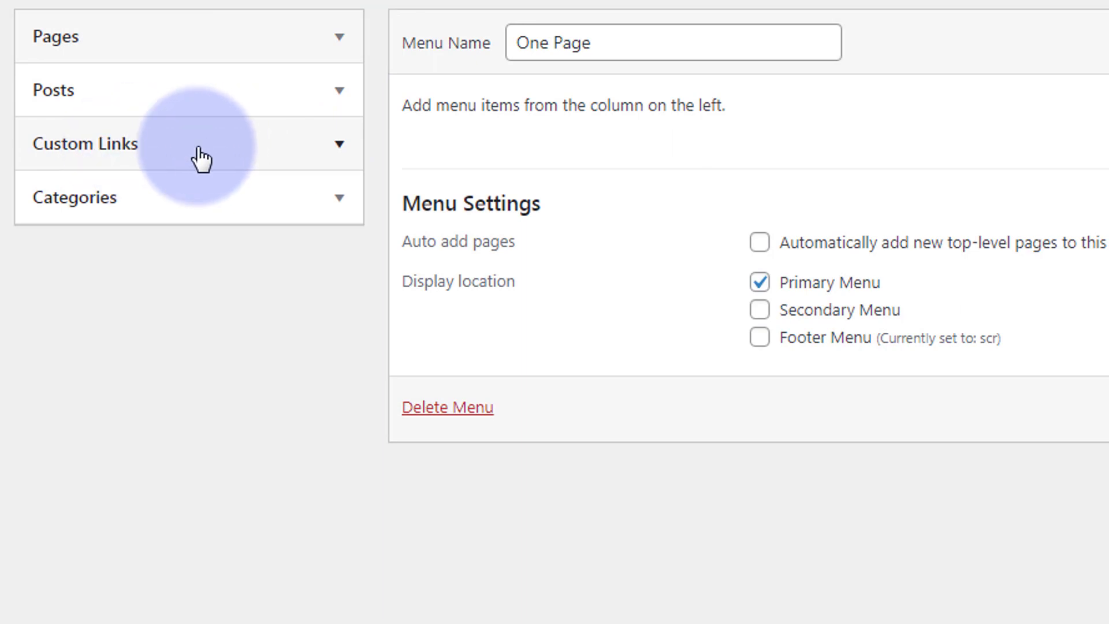
left_click(339, 153)
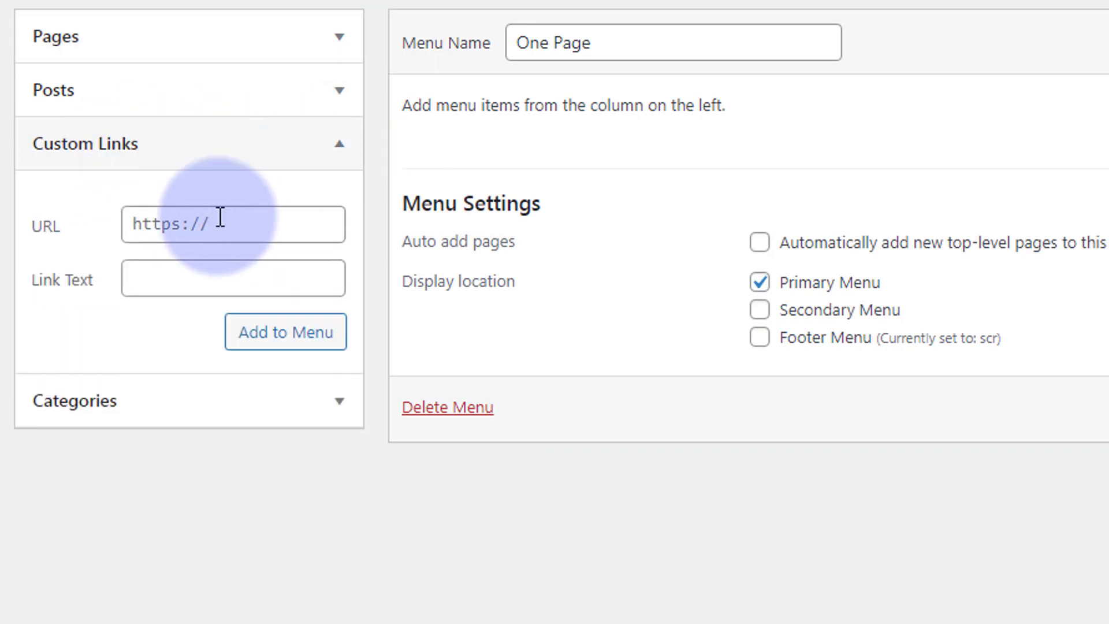
key("alt+Tab")
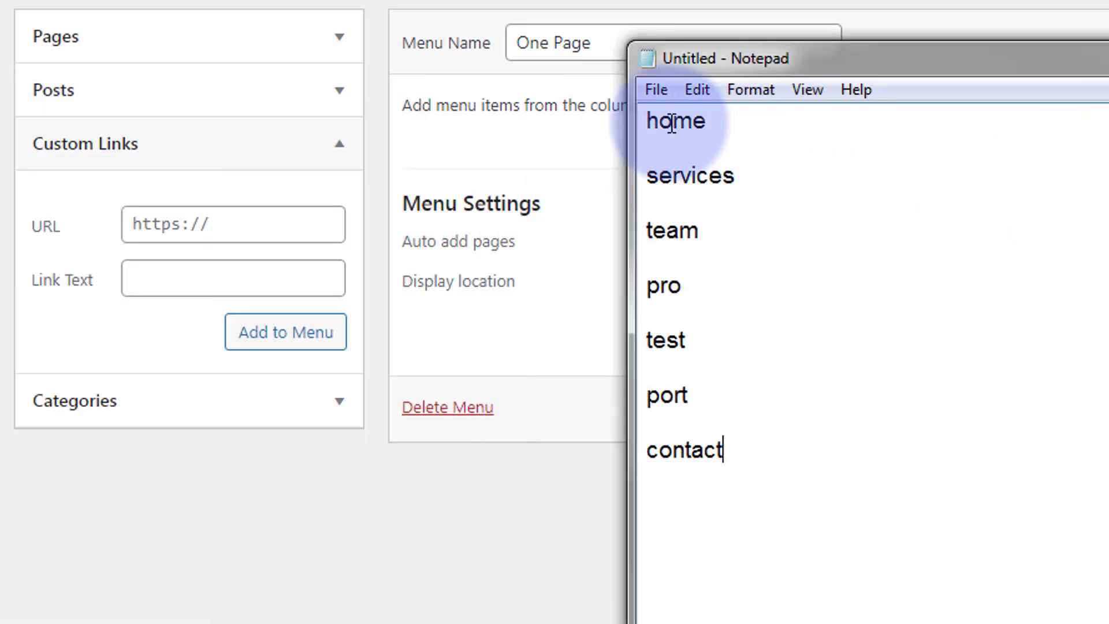
left_click_drag(748, 179, 642, 173)
key("ctrl+c")
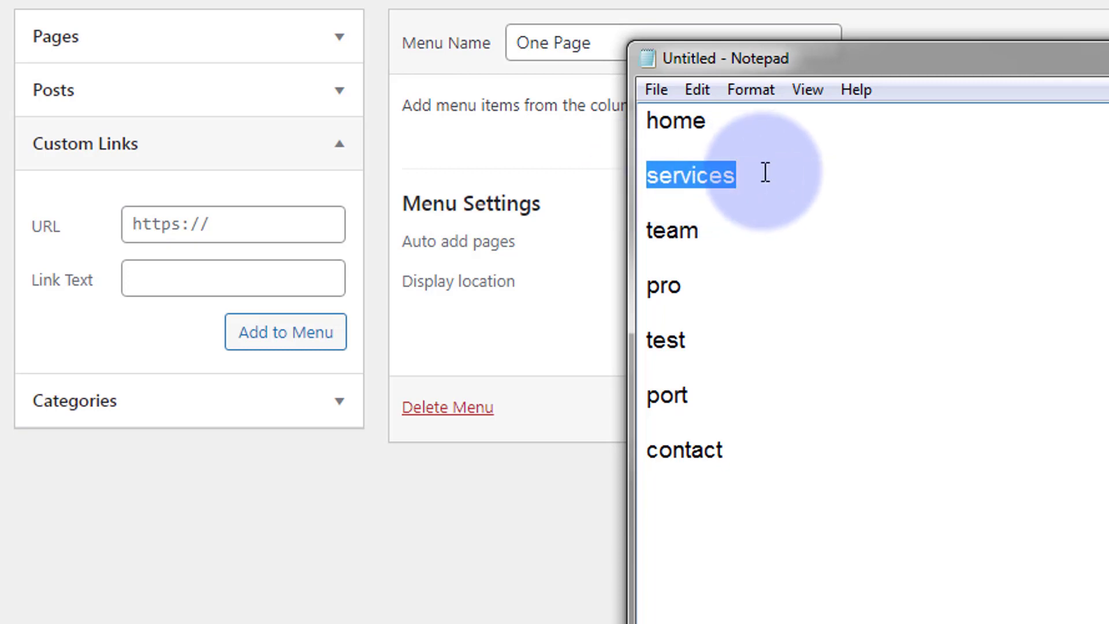
left_click_drag(976, 64, 914, 76)
key("alt+Tab")
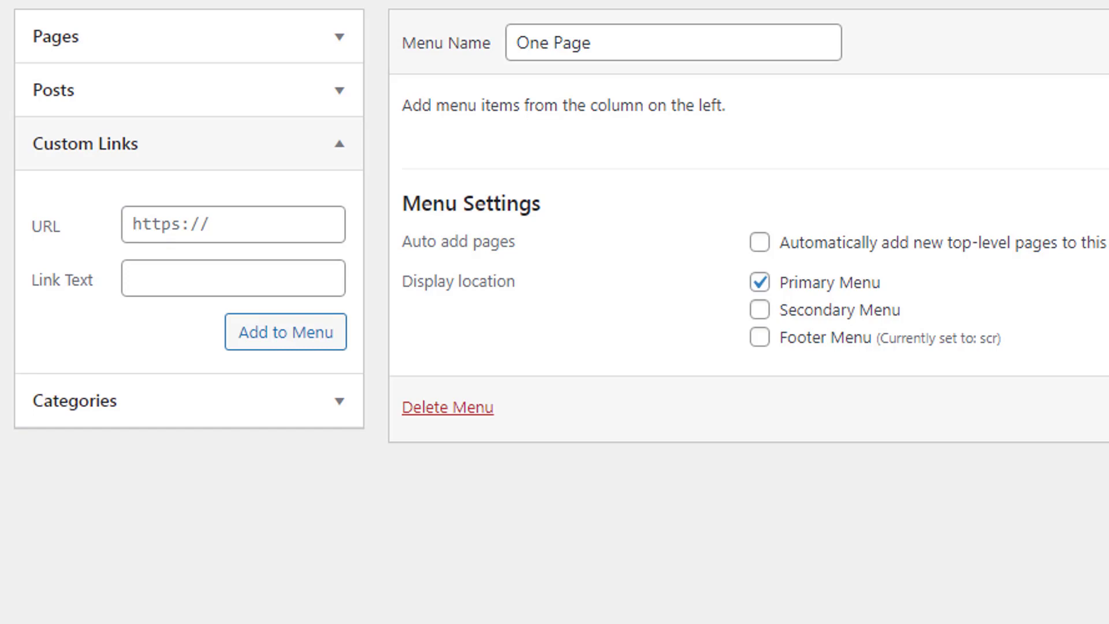
Add a custom link with the URL "#services" and the link text "Services" to the One Page menu.
left_click(133, 224)
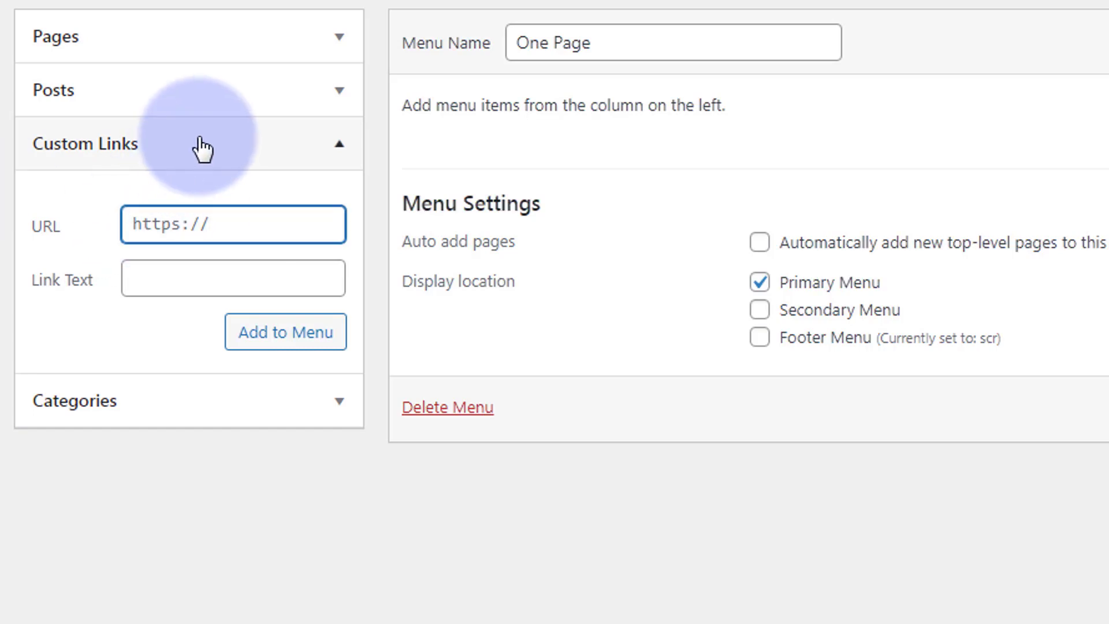
type("#")
key("ctrl+v")
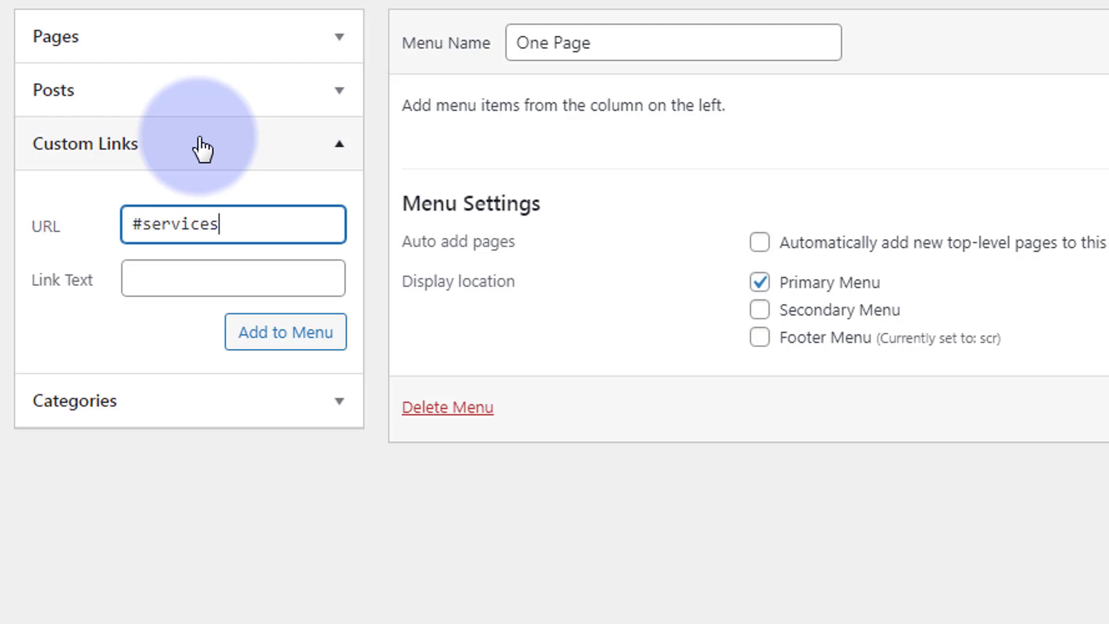
left_click(159, 277)
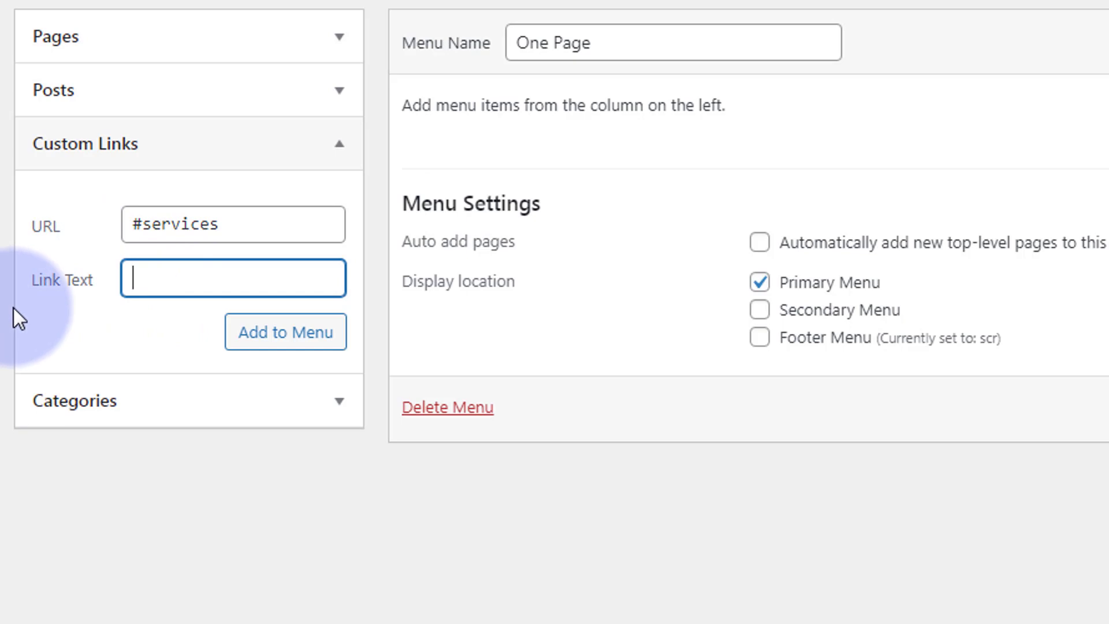
type("Services")
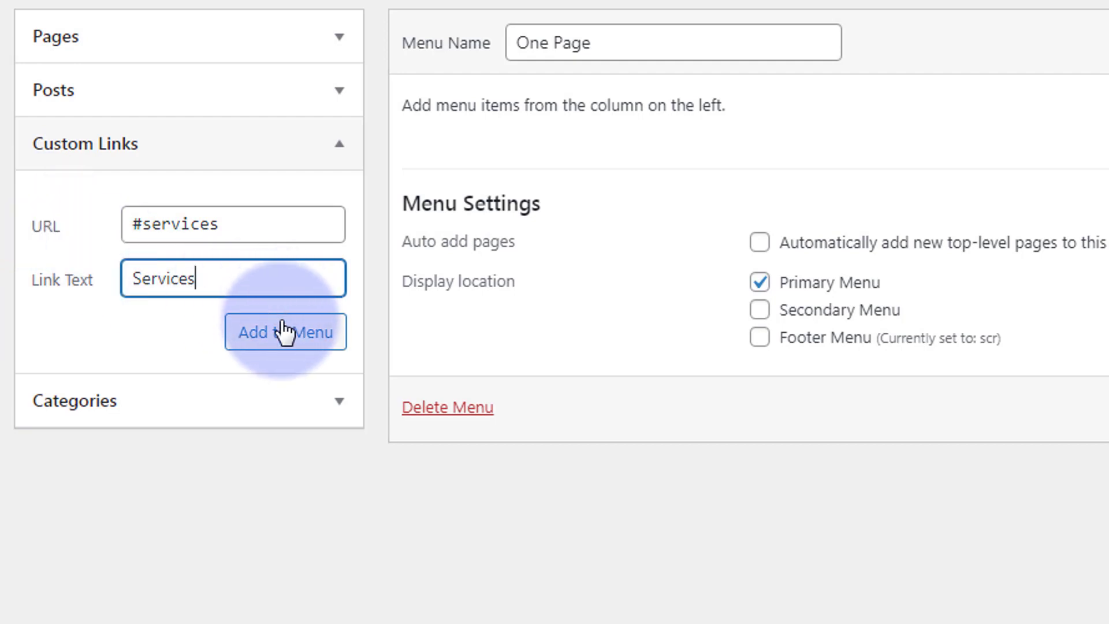
left_click(285, 341)
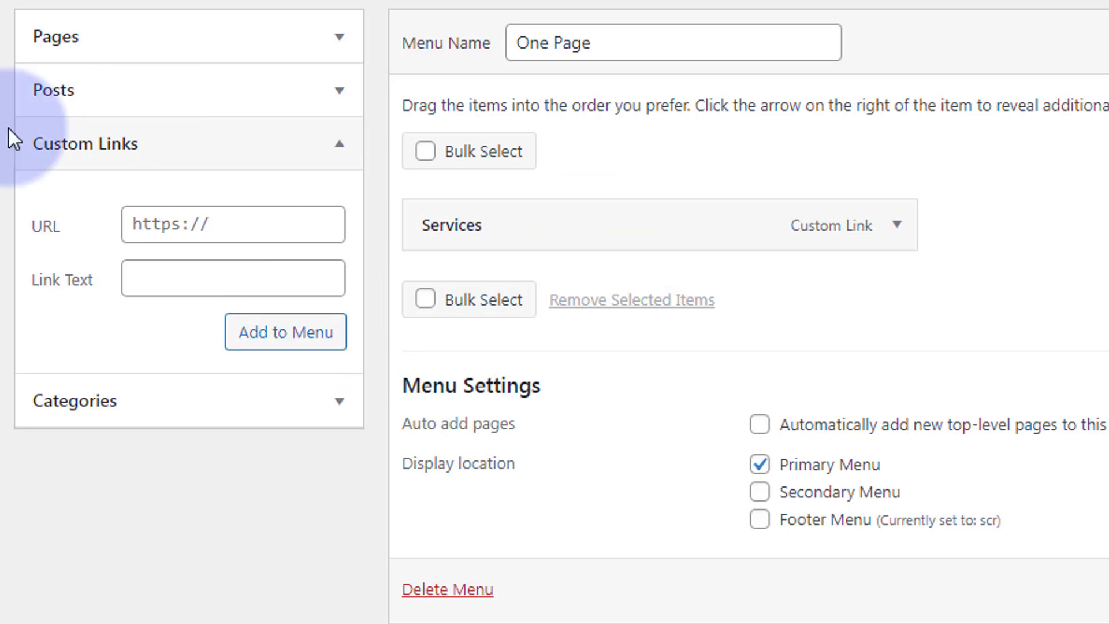
Add a custom link with the URL "#team" and the link text "Team" to the One Page menu.
key("alt+Tab")
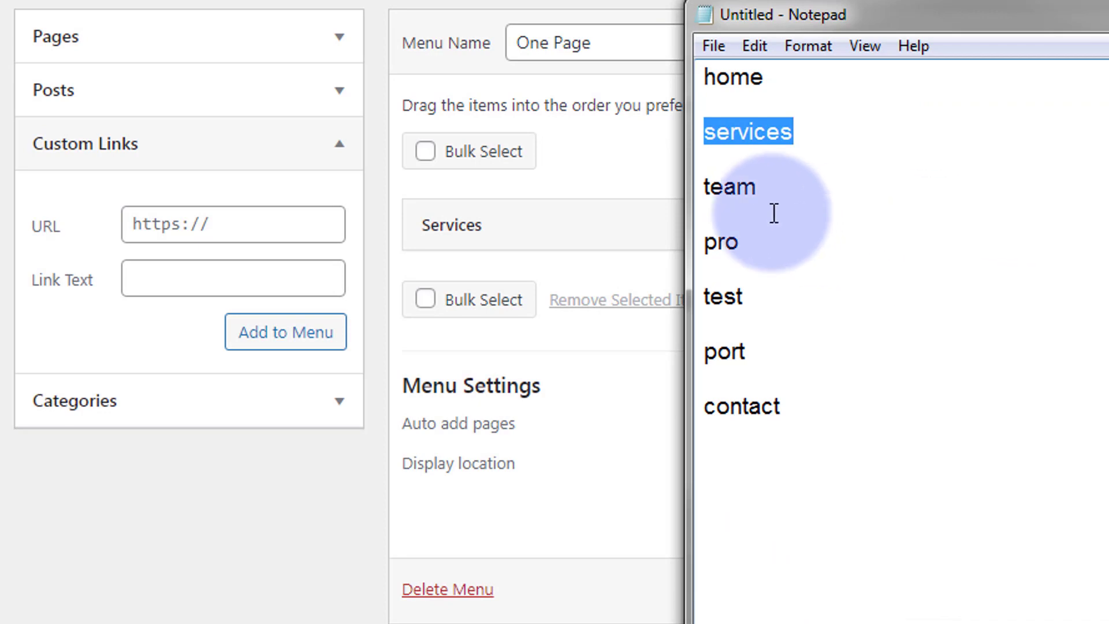
double_click(728, 186)
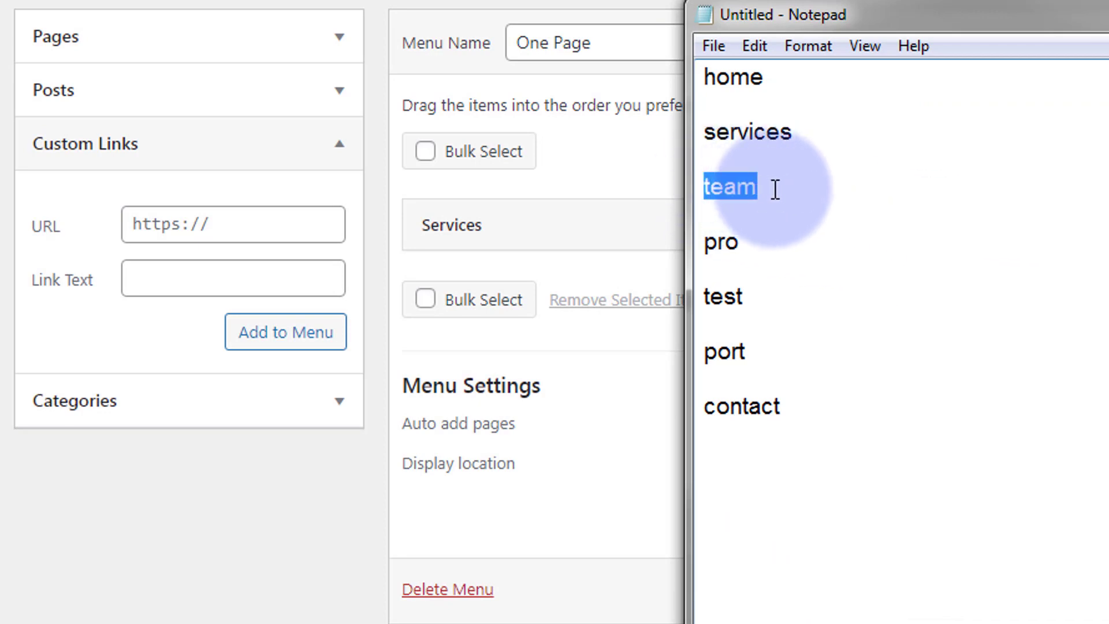
key("alt+Tab")
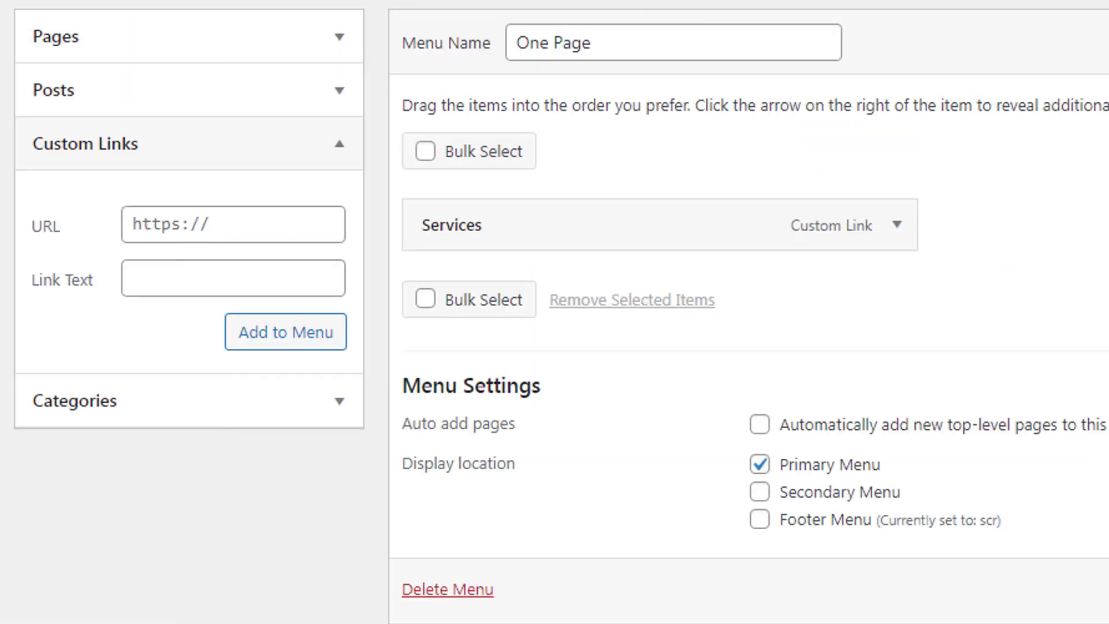
left_click(147, 221)
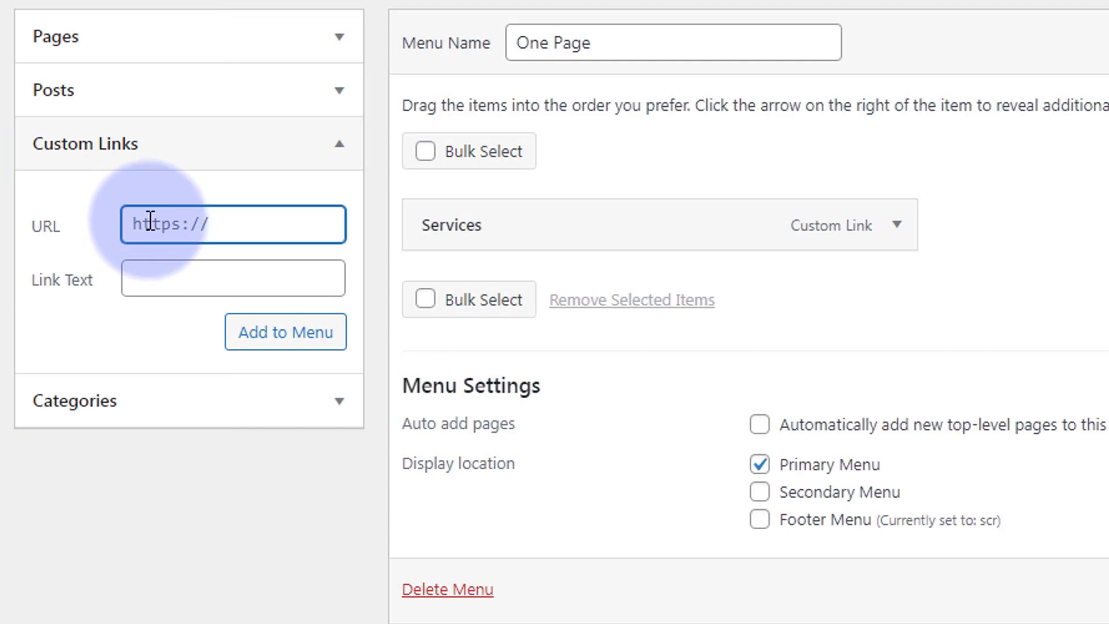
type("#team")
left_click(161, 280)
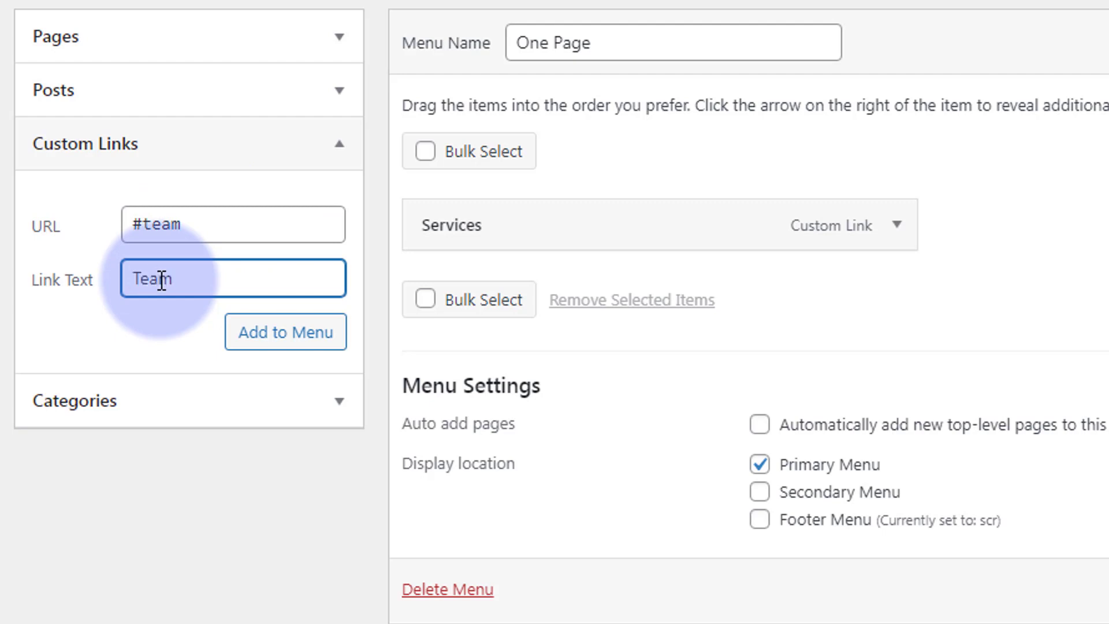
left_click(302, 333)
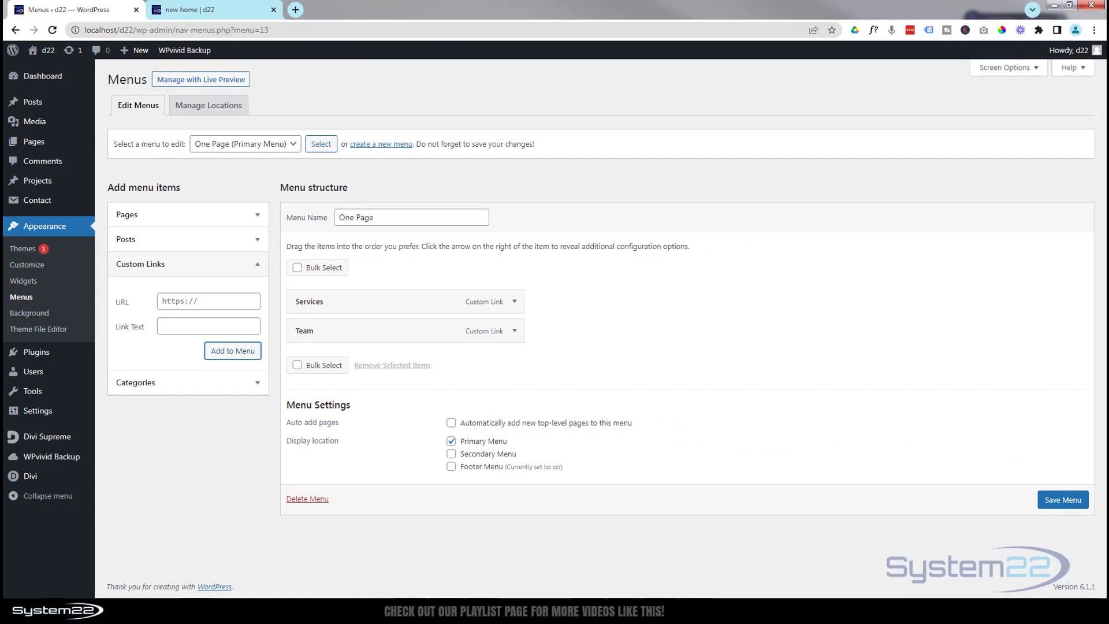
Add Projects, Testimonials, Portfolio and Contact custom links using the remaining Notepad section IDs, and save the One Page menu.
key("alt+Tab")
left_click_drag(809, 203, 879, 199)
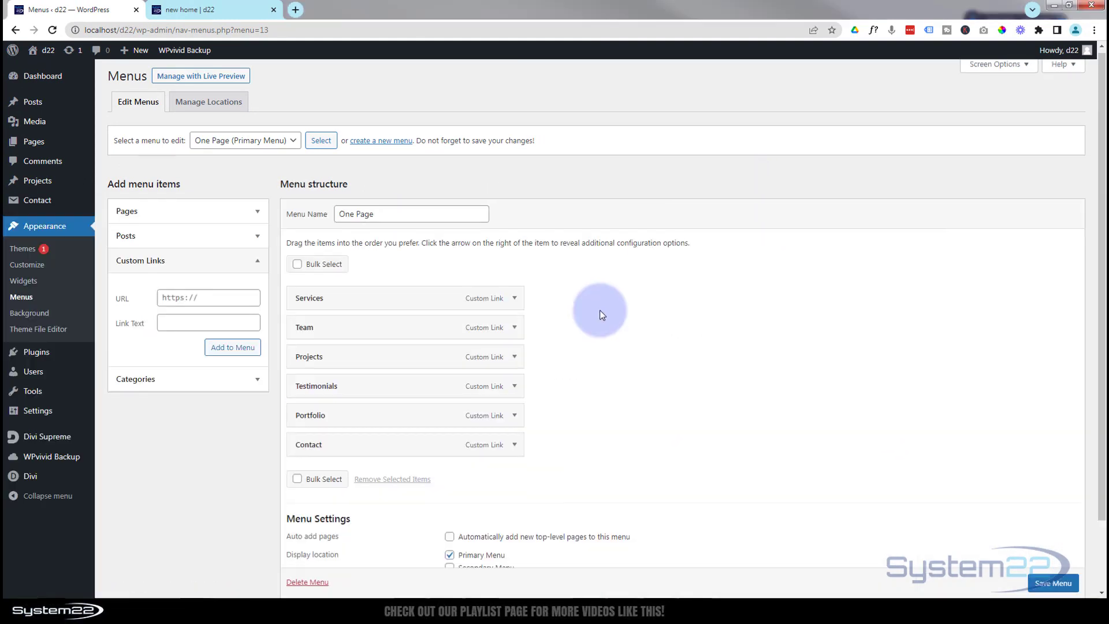
scroll(599, 310, "down", 2)
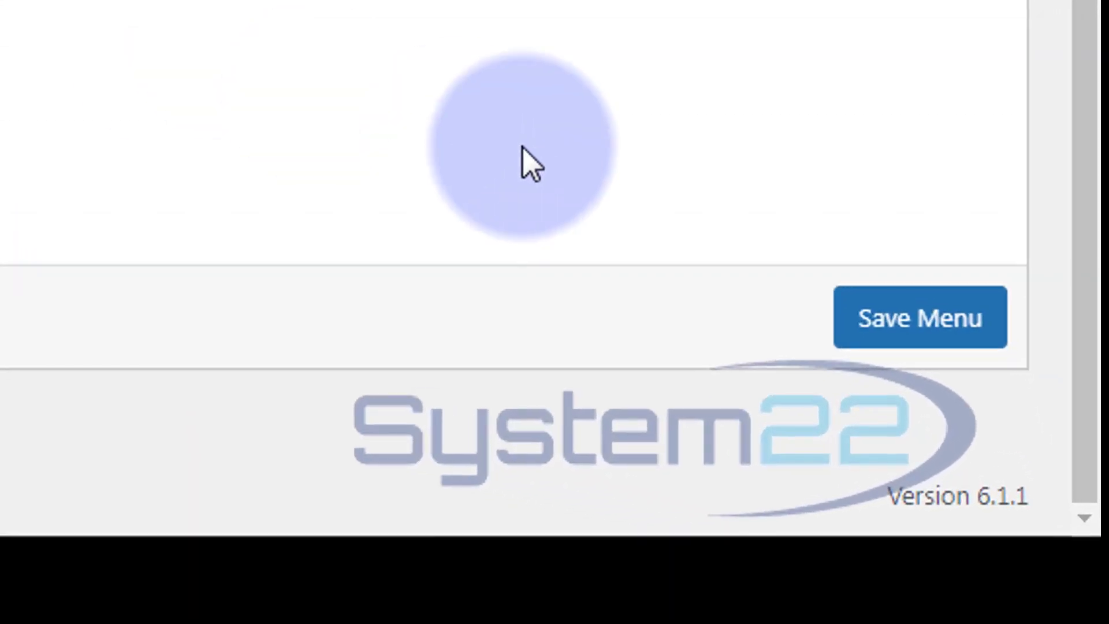
left_click(922, 324)
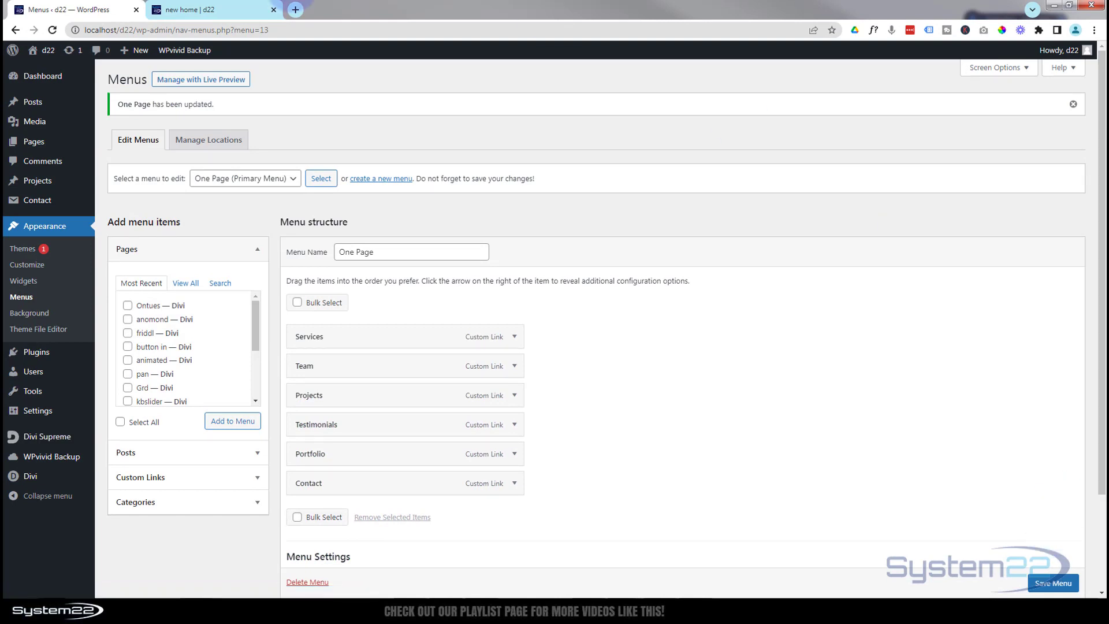
Exit the Visual Builder on the new home page and test its menu links from Services through Contact, returning to the page top.
left_click(194, 10)
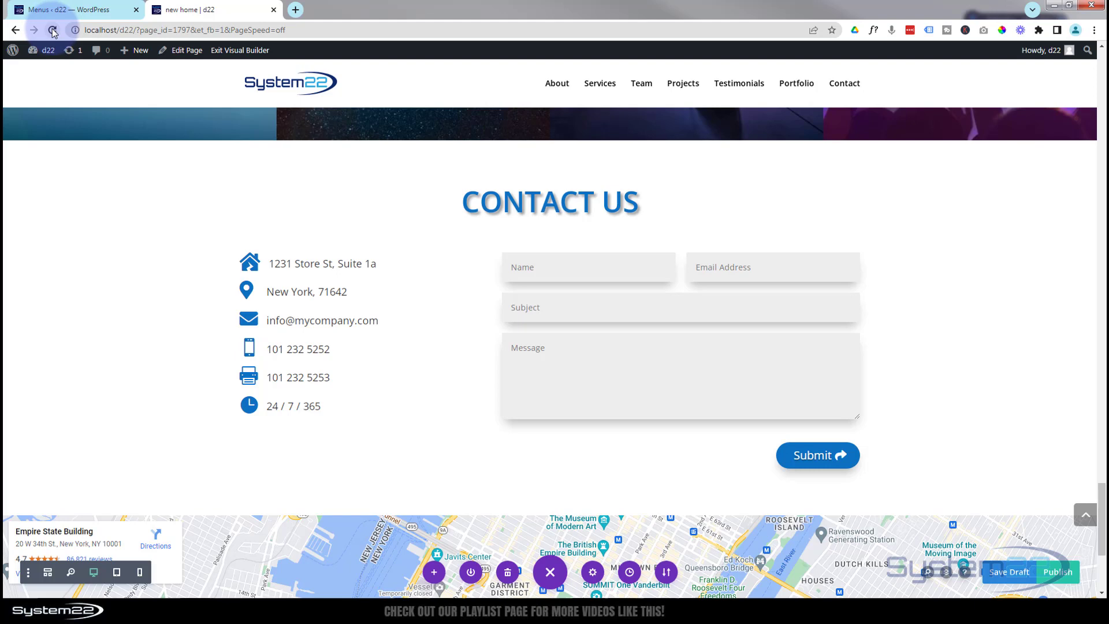
left_click(250, 51)
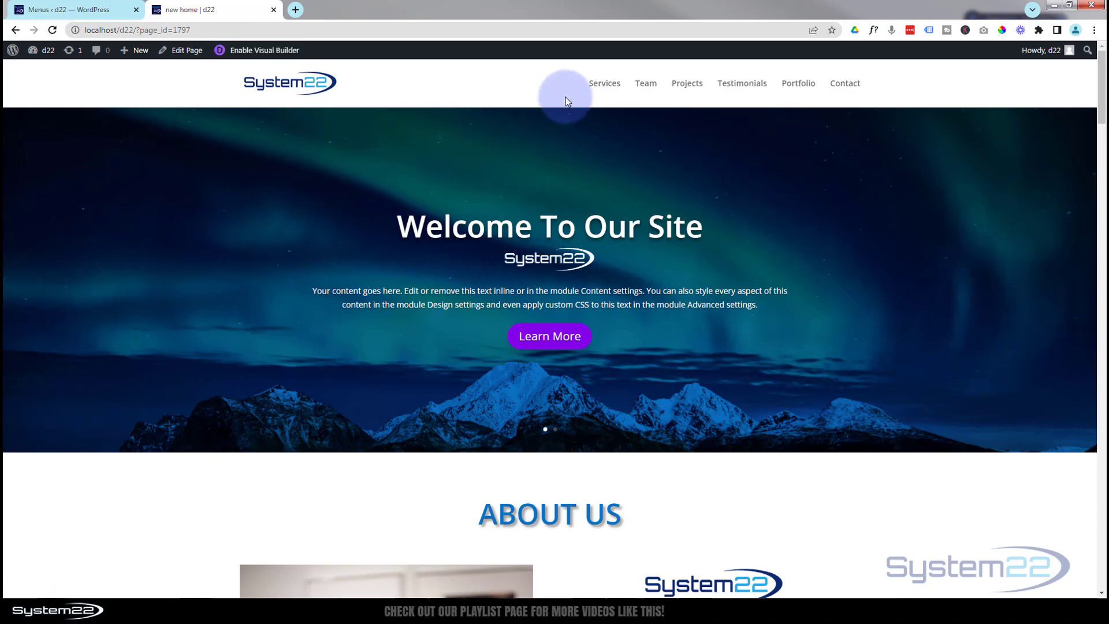
left_click(605, 85)
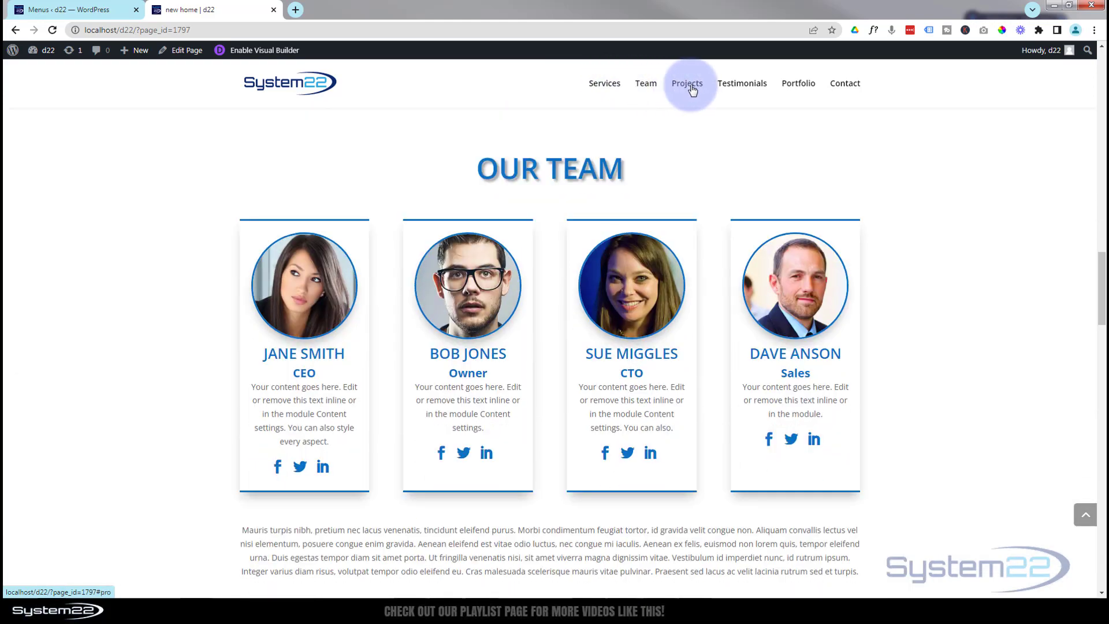
left_click(691, 88)
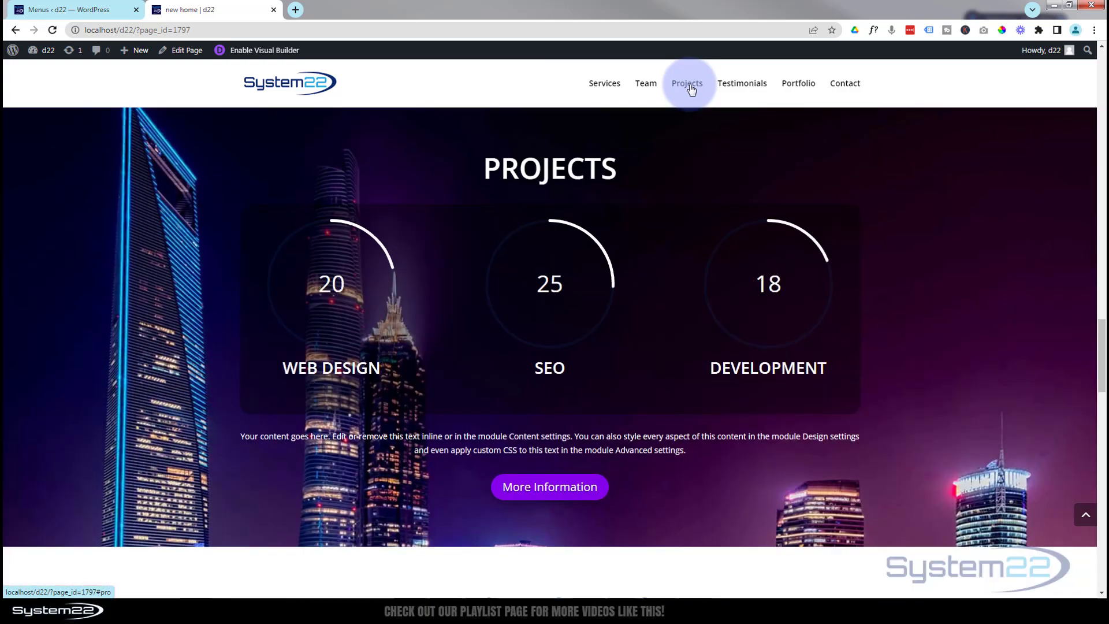
left_click(743, 88)
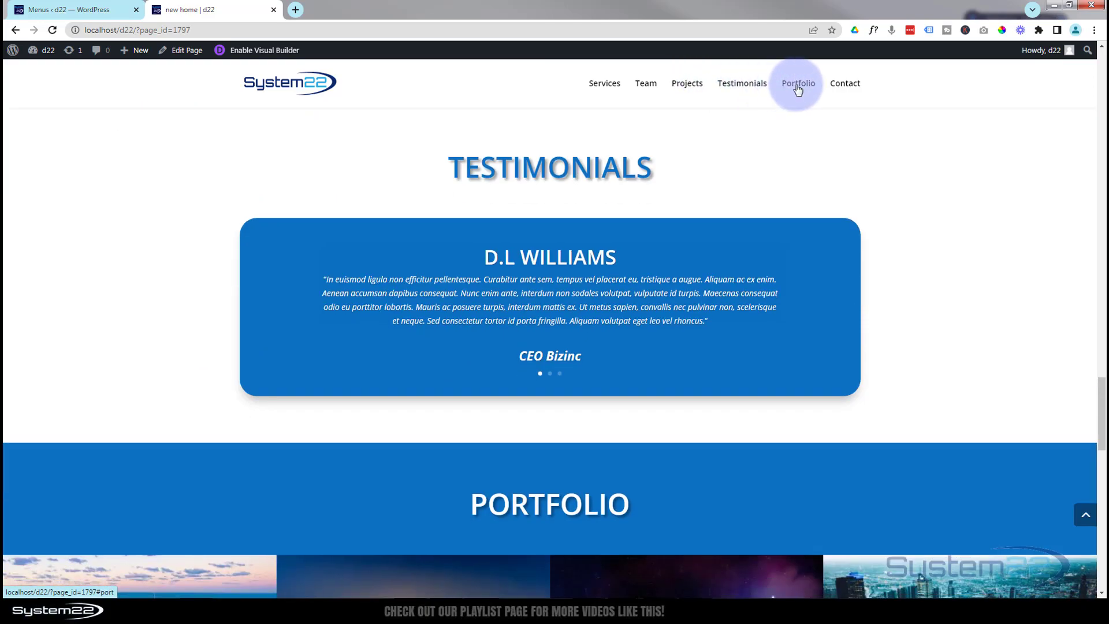
left_click(798, 87)
left_click(847, 86)
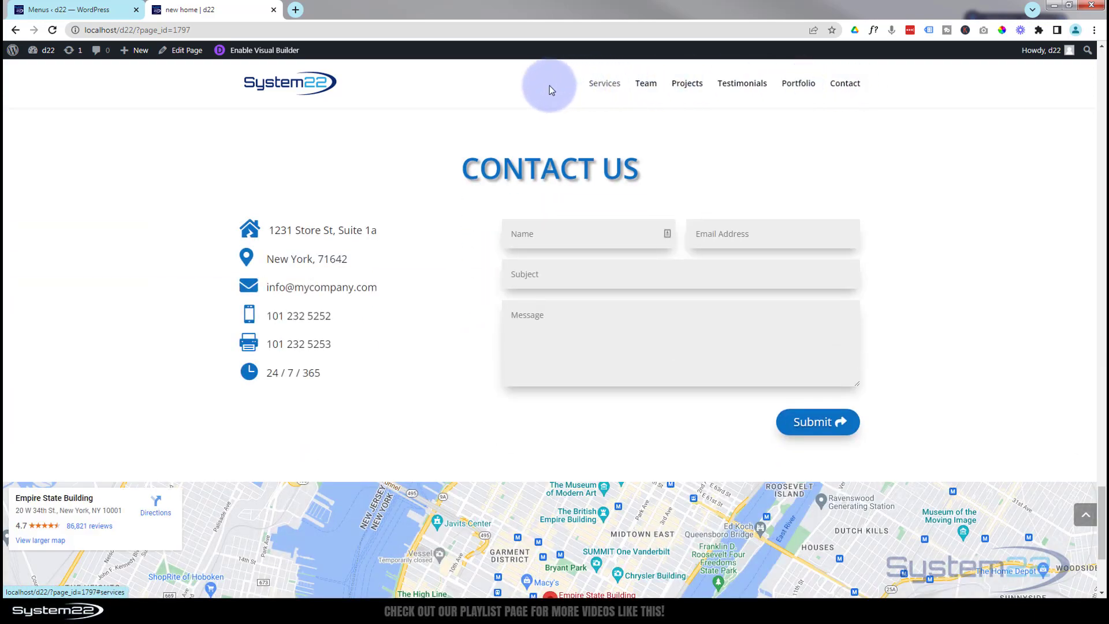
left_click(602, 86)
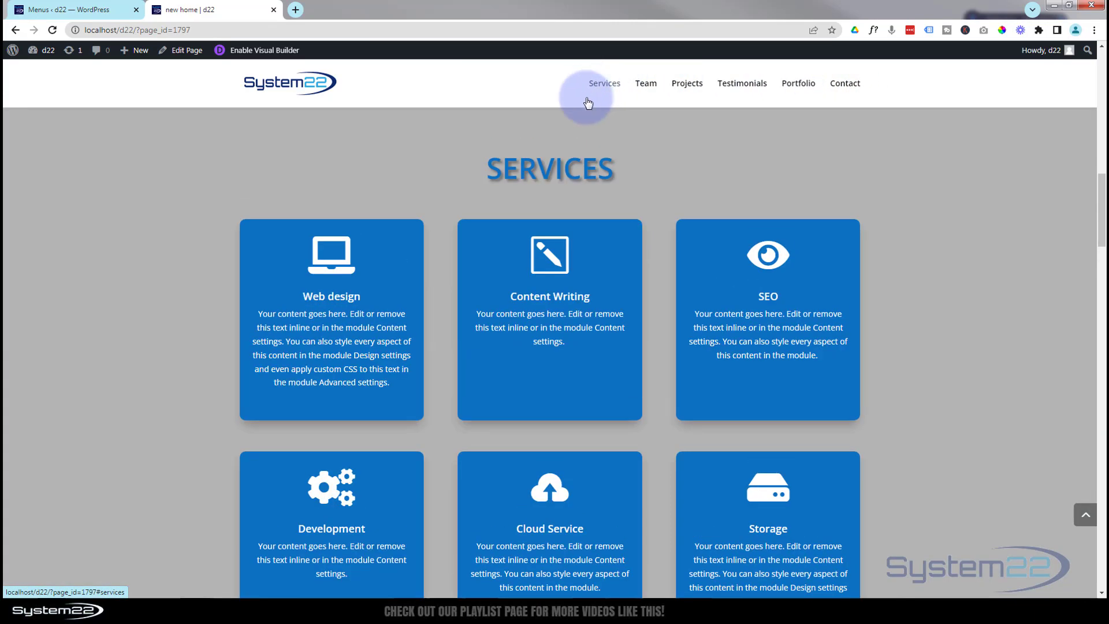
scroll(478, 243, "up", 3)
scroll(479, 243, "up", 8)
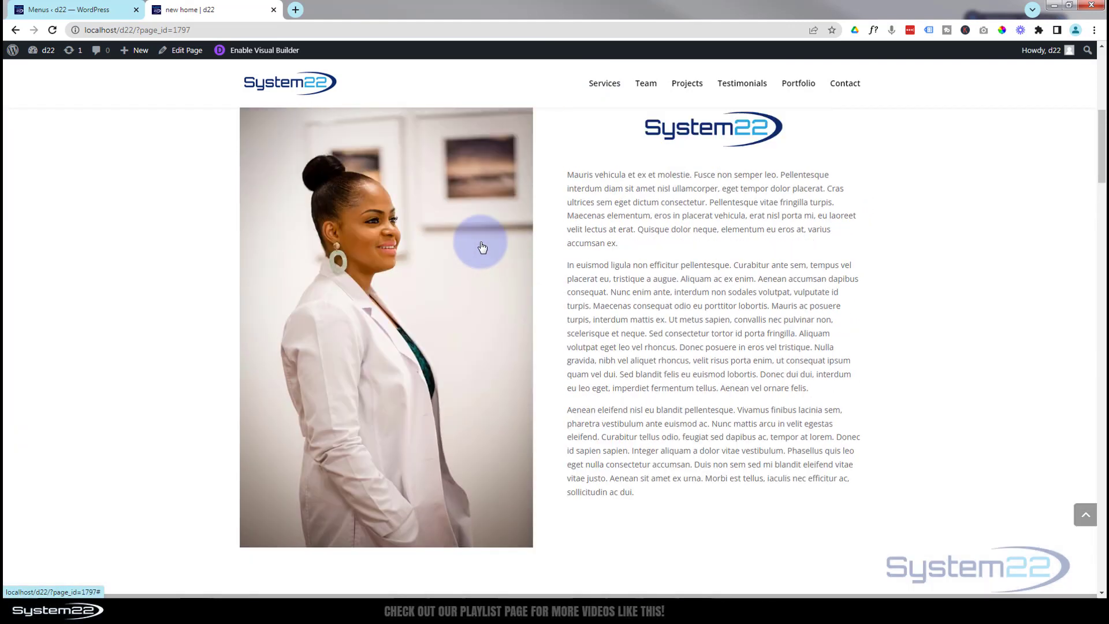
scroll(481, 241, "up", 5)
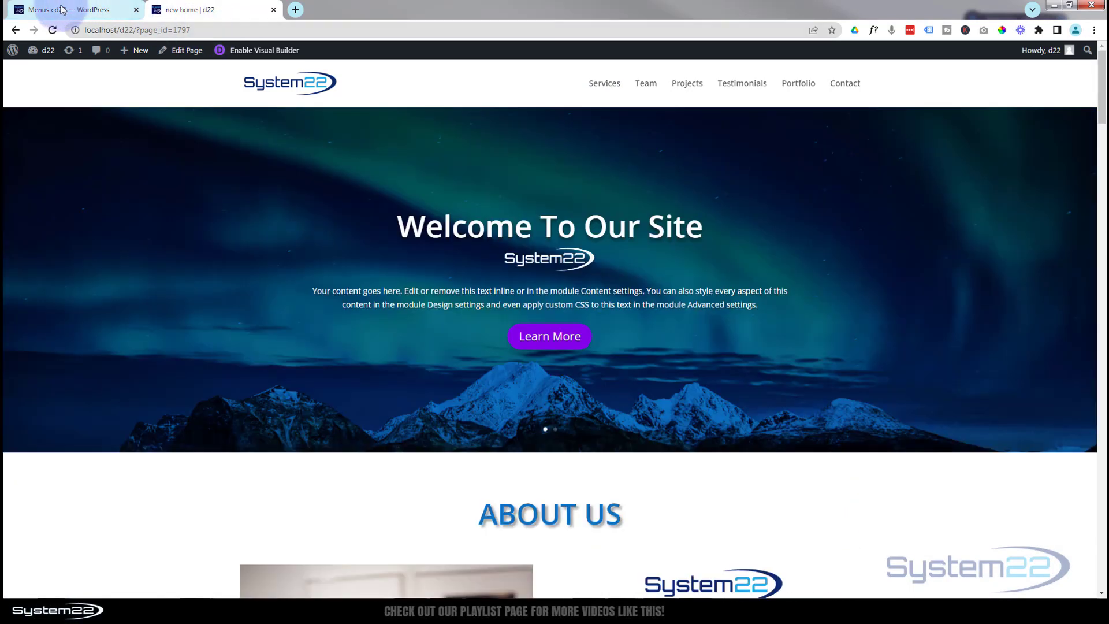
Add a custom link with the URL "#about" and the link text "About Us" to the One Page menu.
left_click(63, 10)
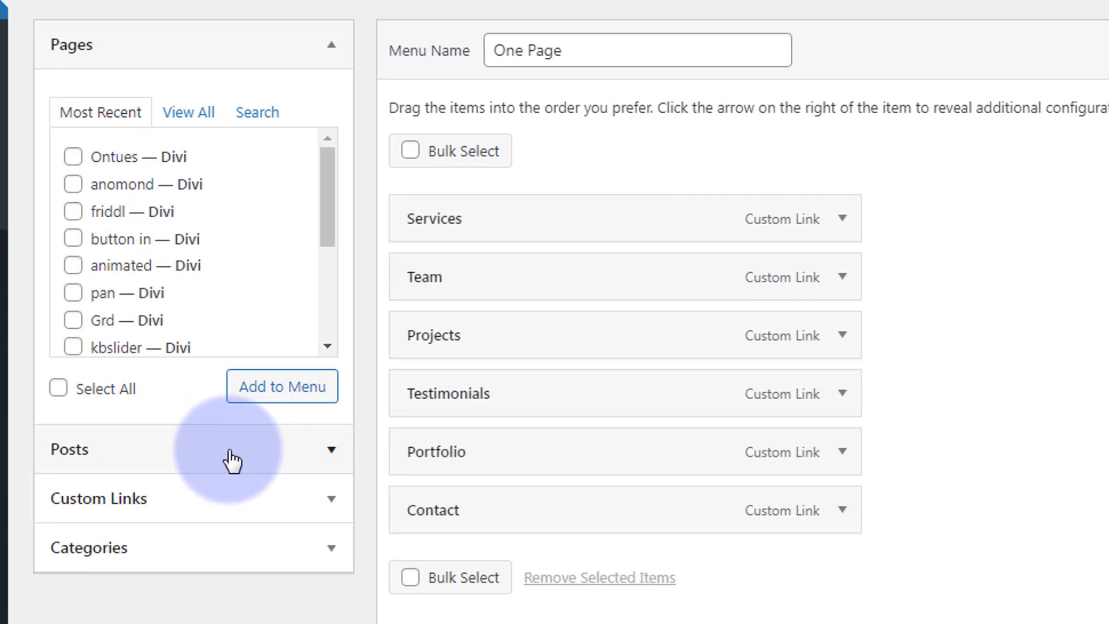
left_click(330, 504)
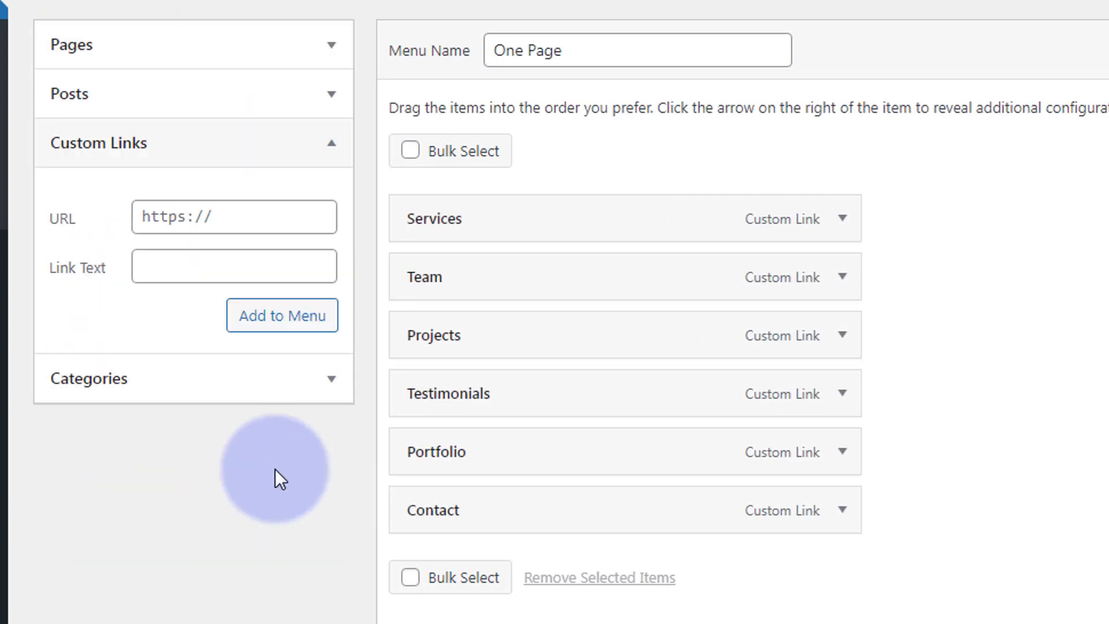
left_click(228, 217)
type("#about")
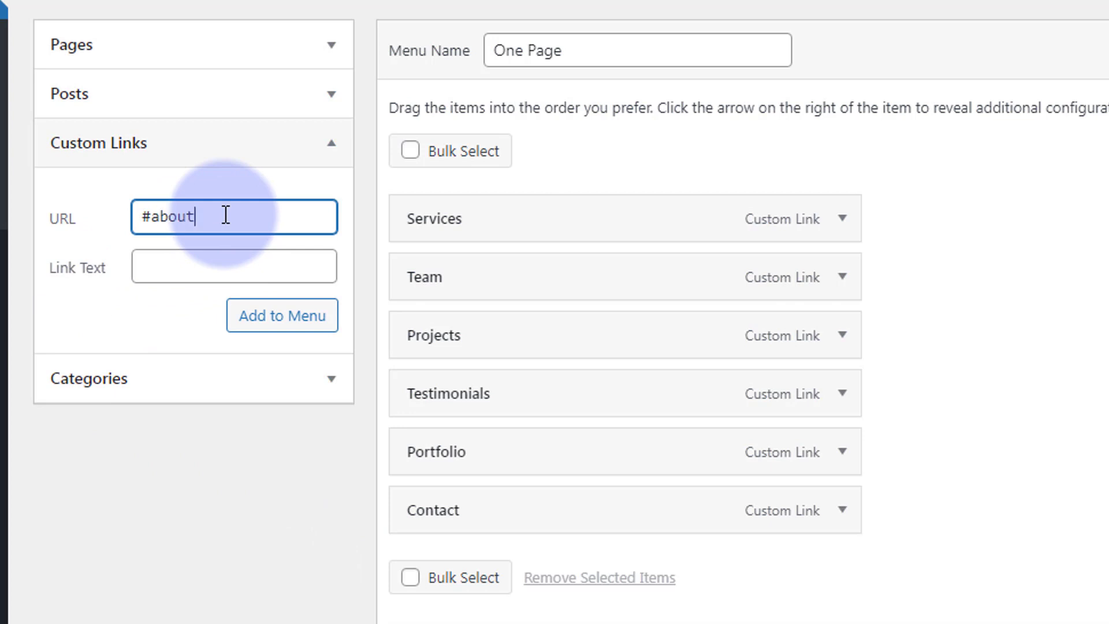
left_click(188, 262)
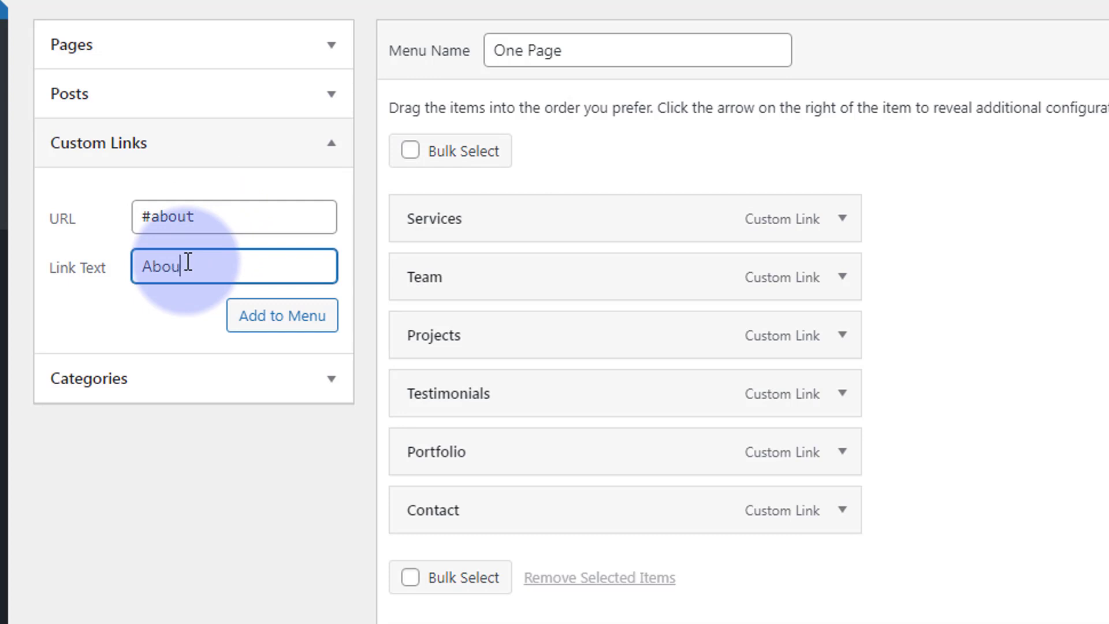
type("About Us")
left_click(263, 316)
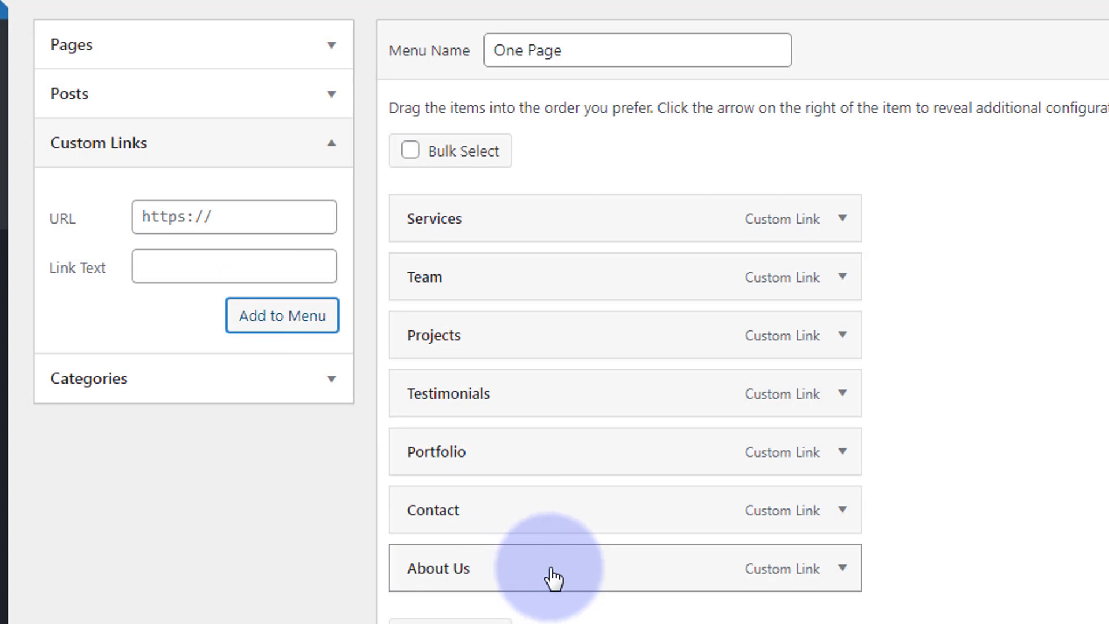
Move About Us above Services as the first top-level item of the One Page menu and save the menu.
left_click_drag(552, 578, 606, 291)
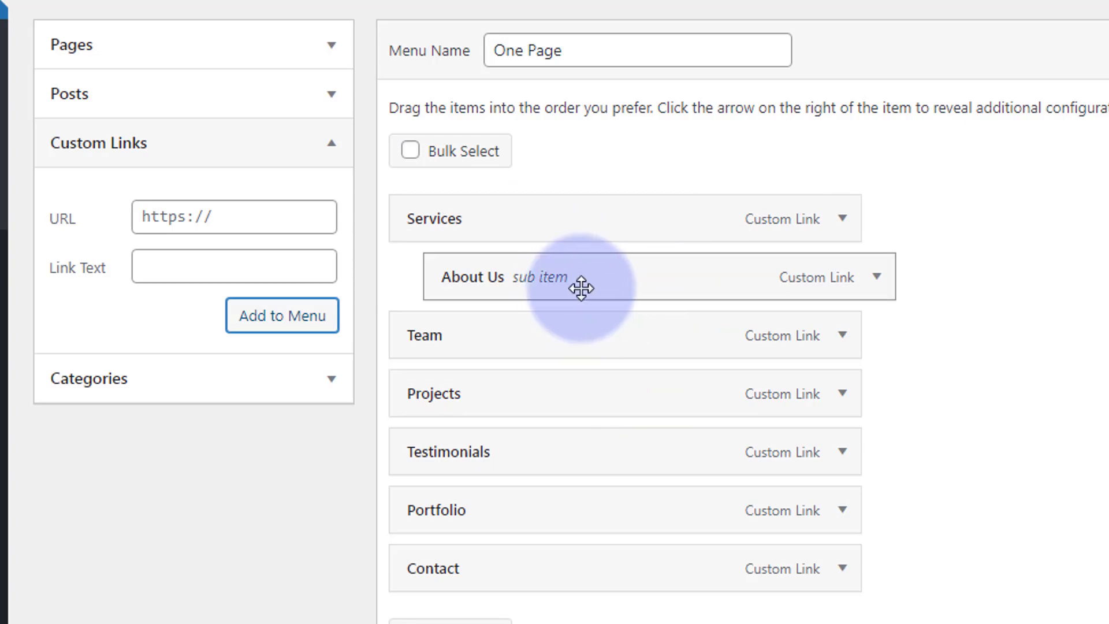
left_click_drag(599, 286, 558, 202)
left_click_drag(427, 309, 419, 306)
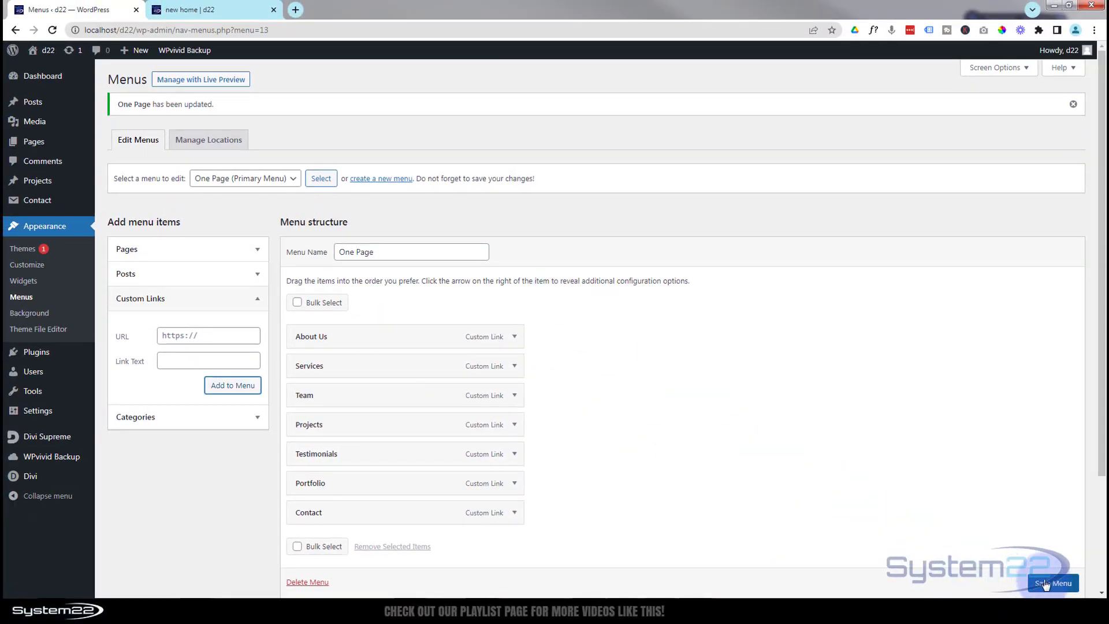
scroll(1046, 584, "down", 1)
left_click(1046, 583)
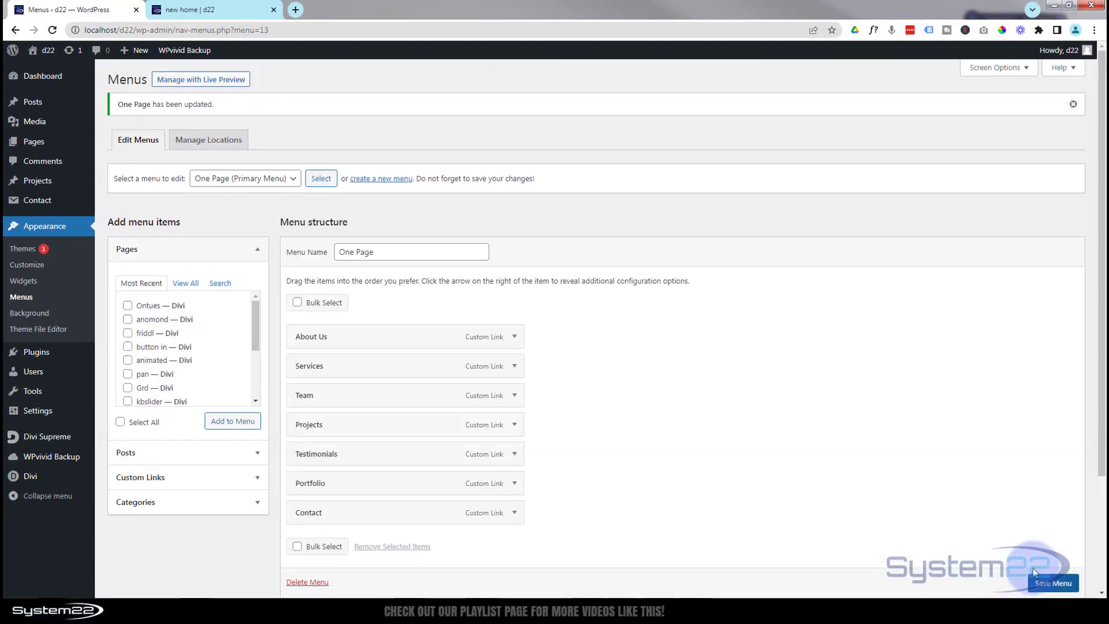
Reload the new home page, test the About Us menu link and look through the page sections from the hero to Contact Us.
left_click(193, 13)
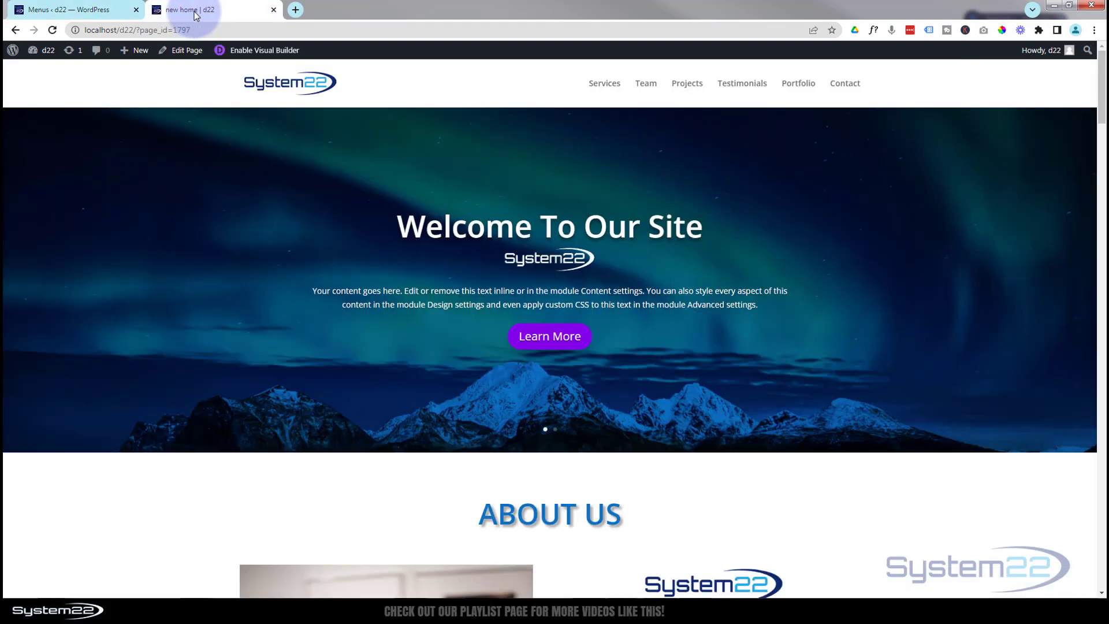
left_click(52, 30)
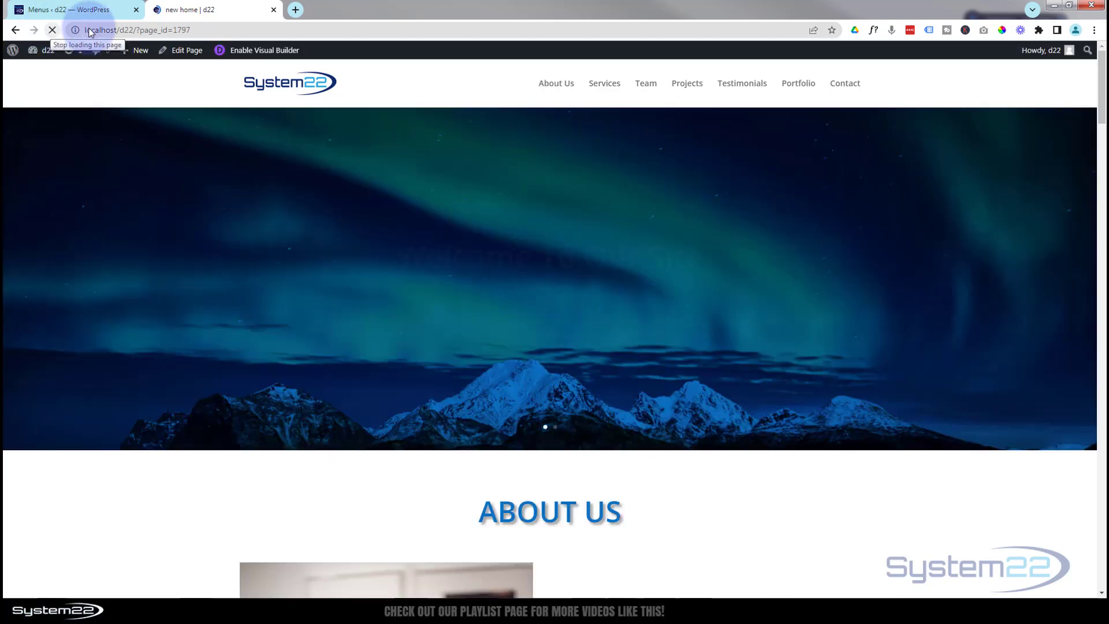
left_click(549, 96)
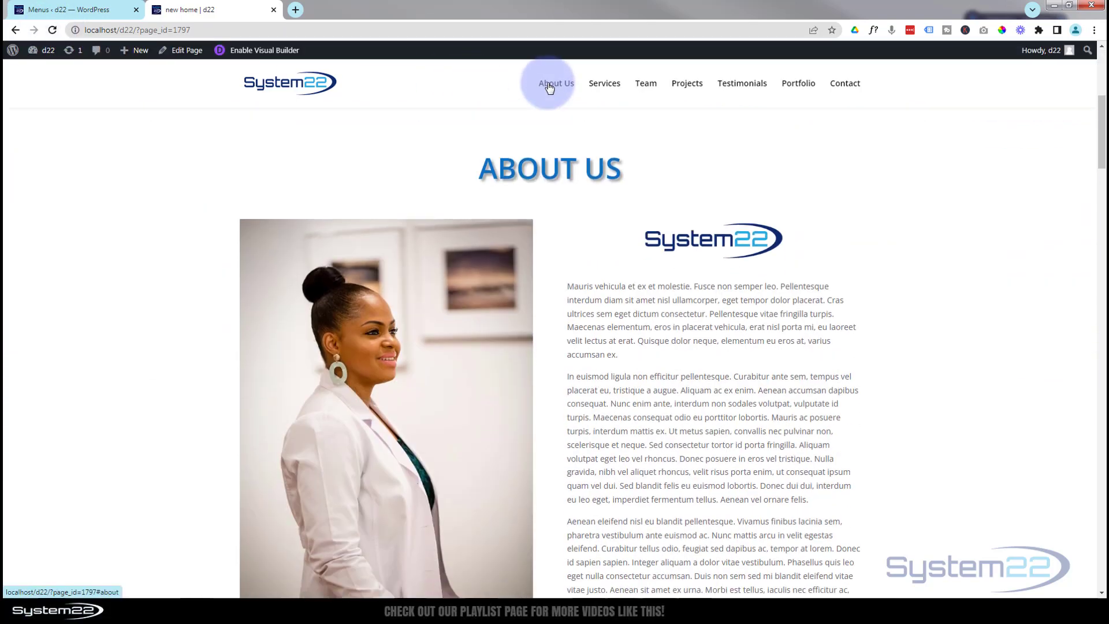
scroll(107, 419, "up", 6)
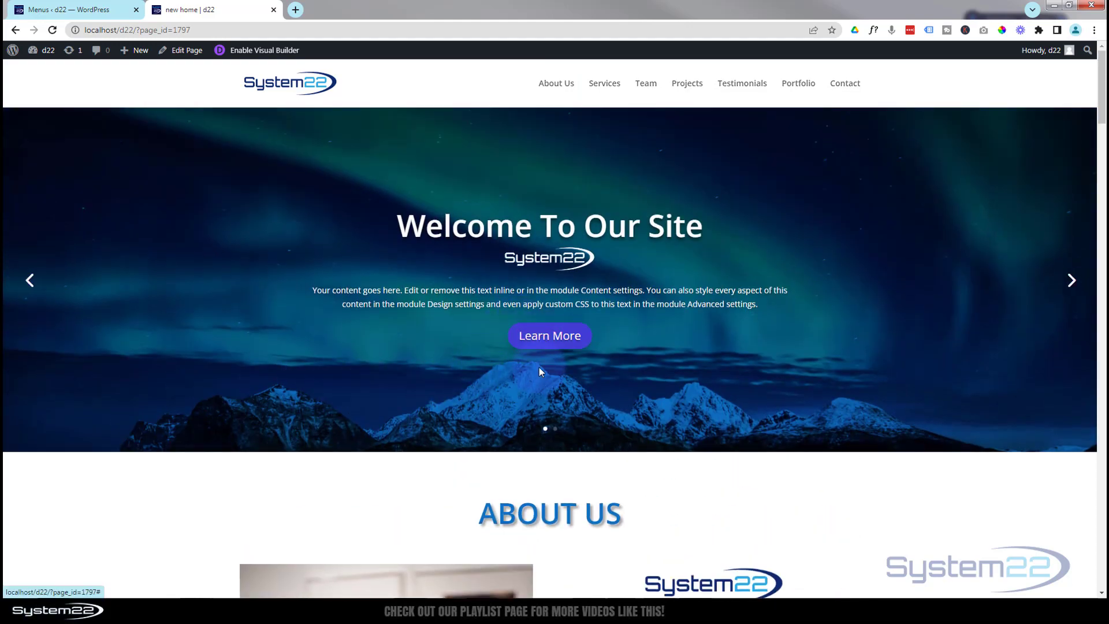
scroll(363, 495, "down", 6)
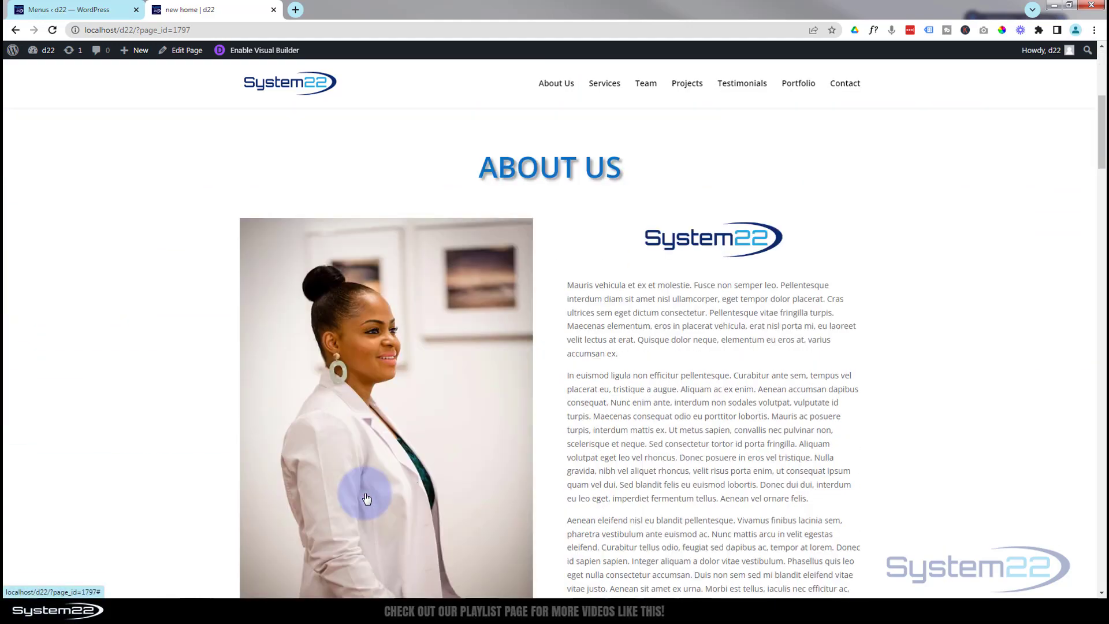
scroll(366, 497, "down", 10)
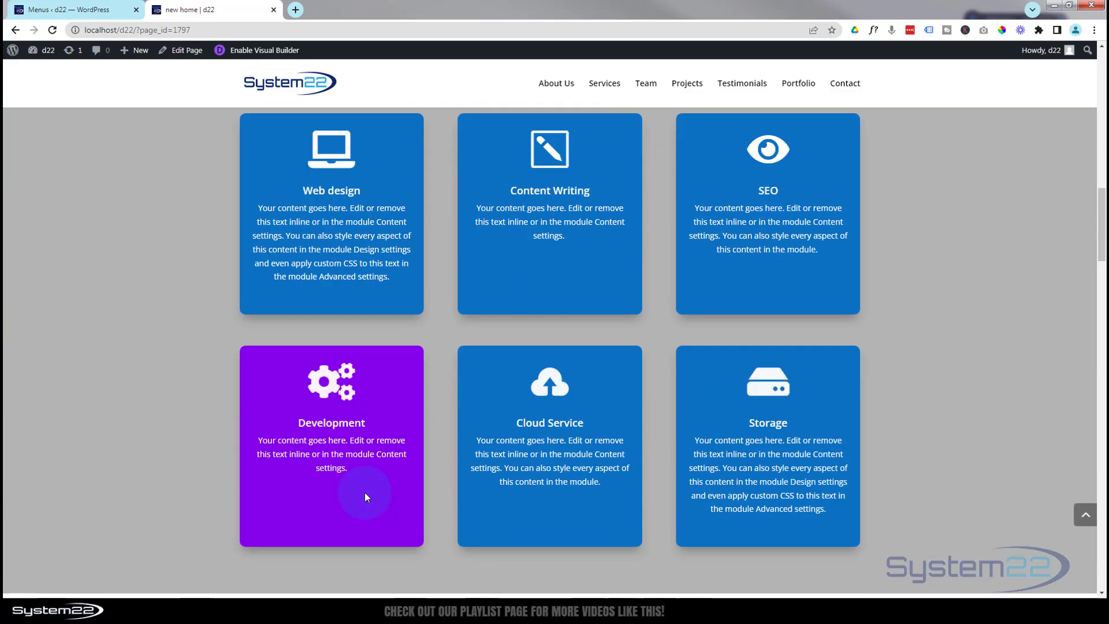
scroll(365, 496, "down", 8)
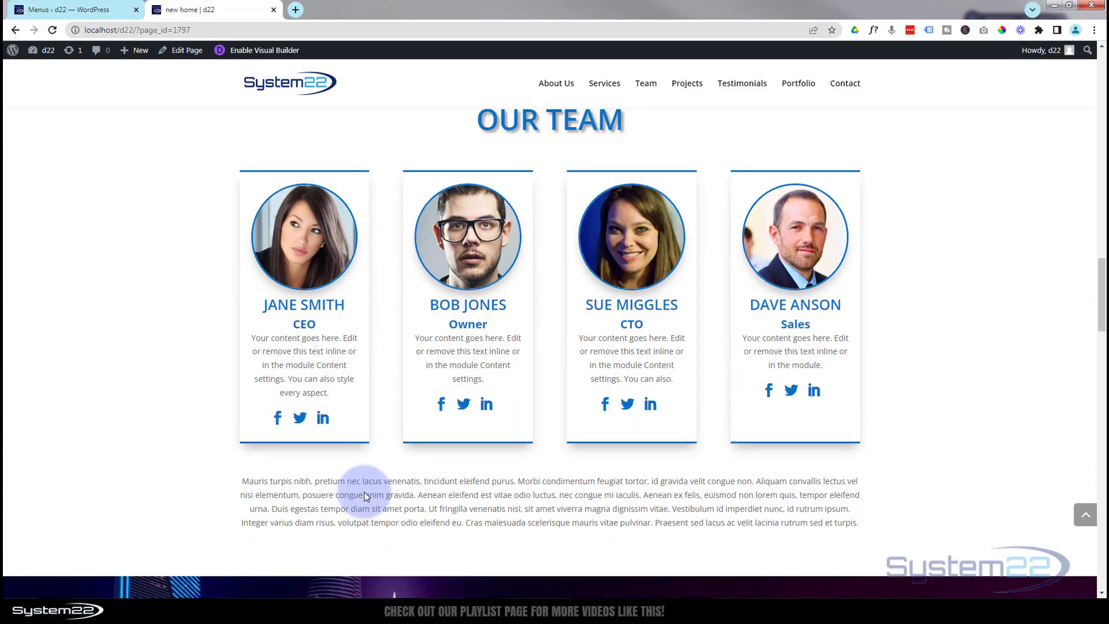
scroll(363, 495, "down", 10)
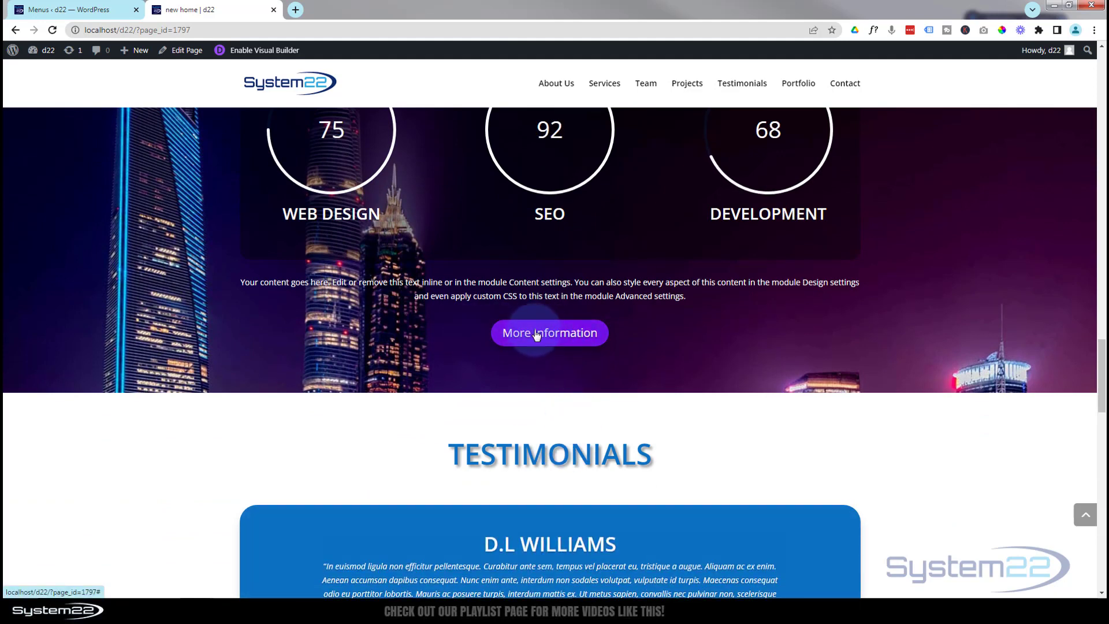
scroll(407, 374, "down", 2)
scroll(408, 376, "down", 10)
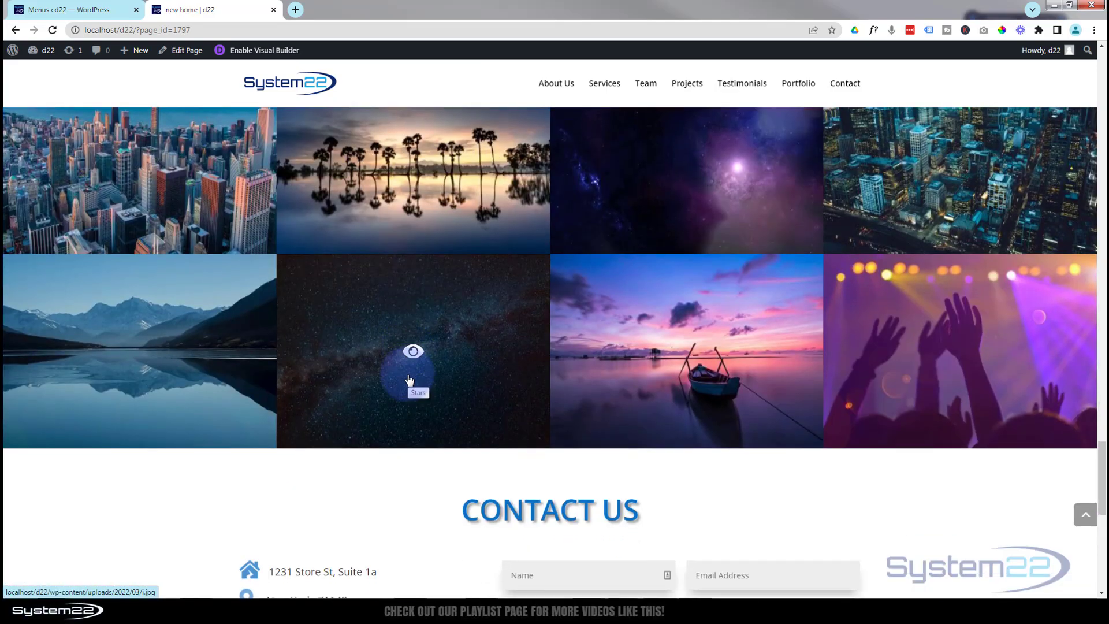
Enable the Visual Builder on the new home page and open the settings of the fullwidth hero slider.
scroll(407, 378, "up", 10)
scroll(406, 382, "up", 5)
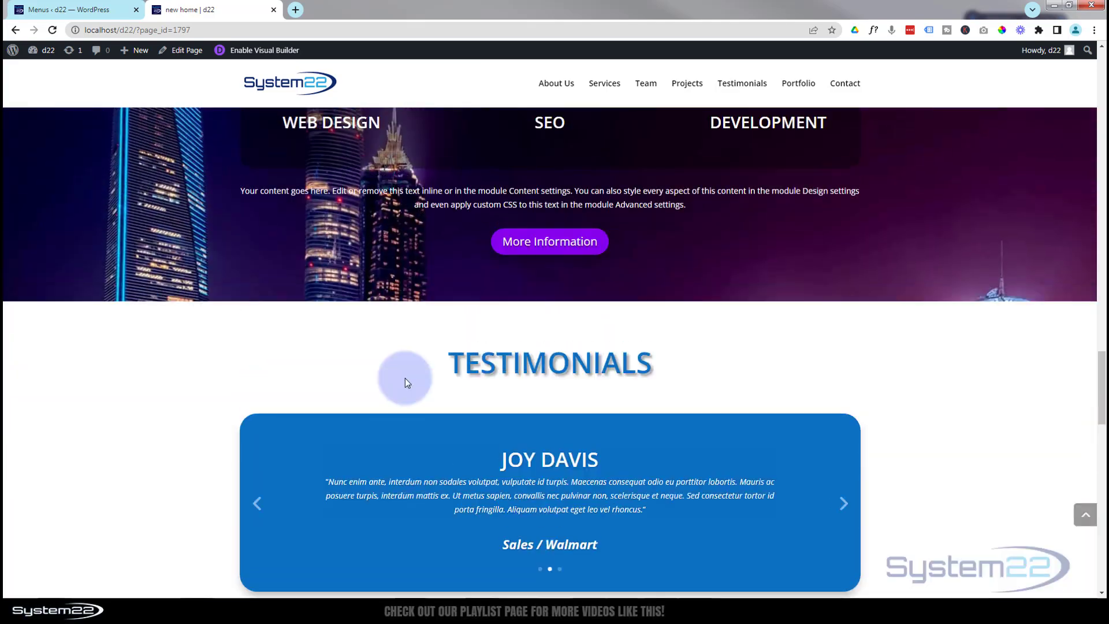
left_click(267, 51)
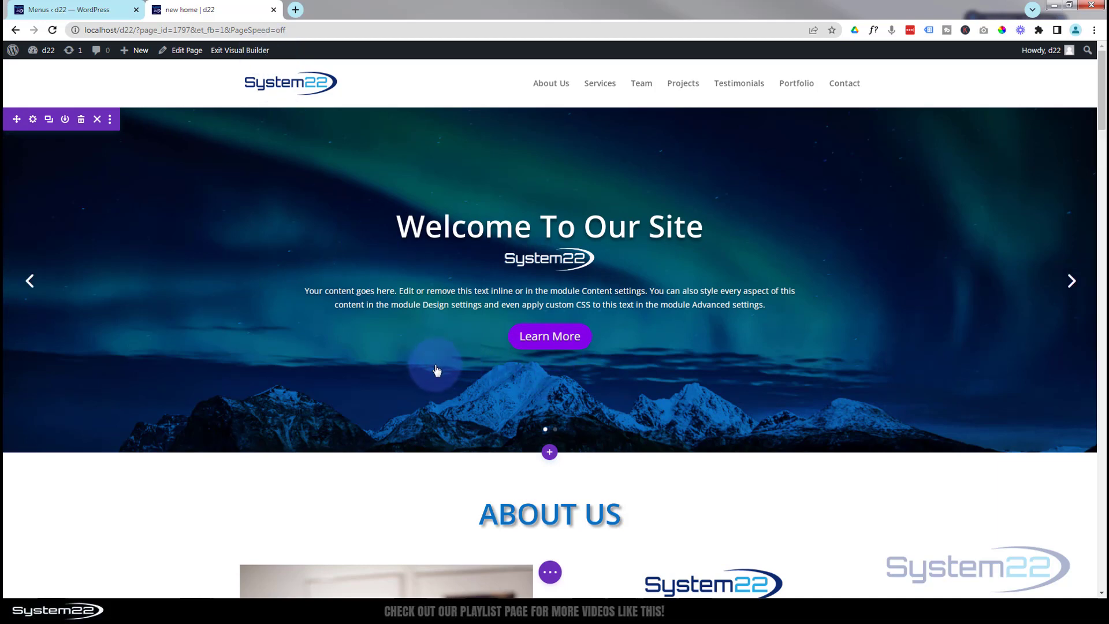
mouse_move(436, 370)
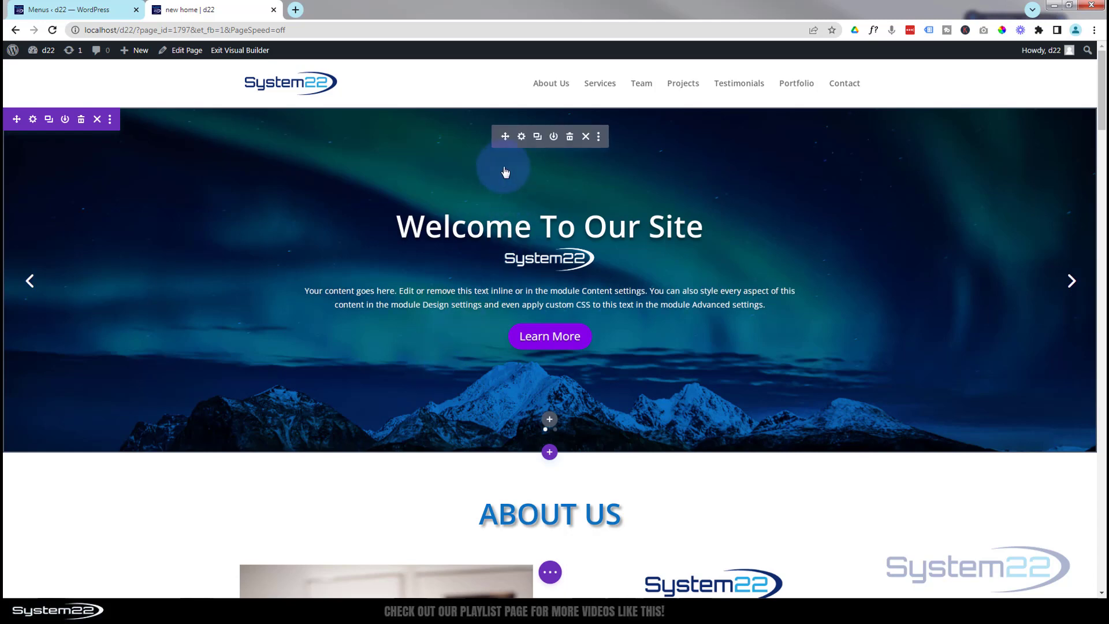
left_click(521, 136)
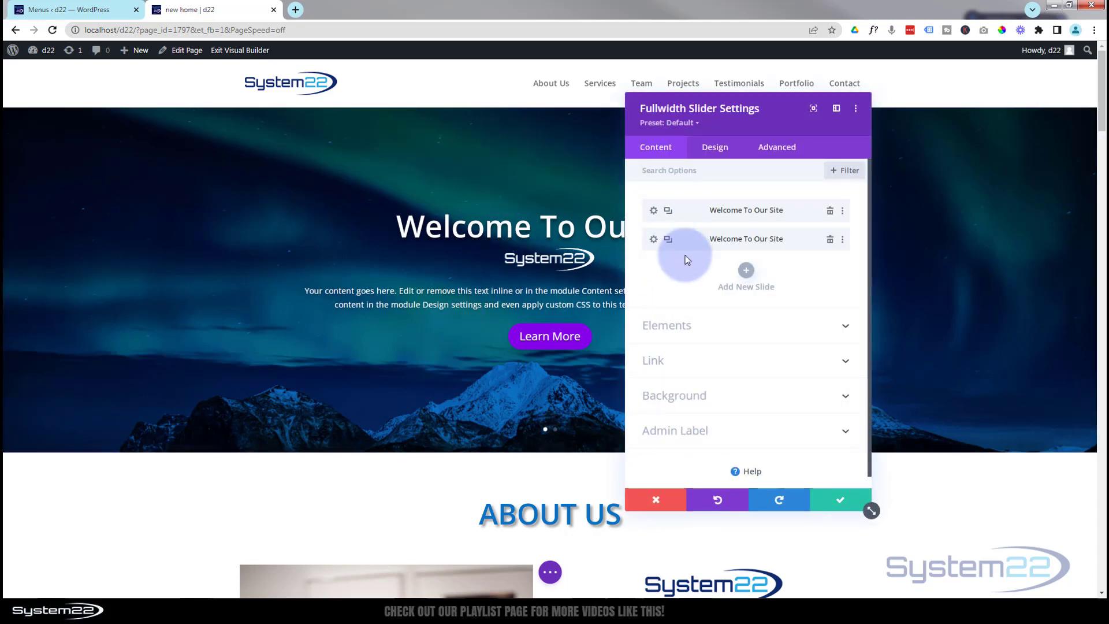
Set the Button Link URL of the hero slider's first slide to "#services" and save the slide.
left_click(653, 211)
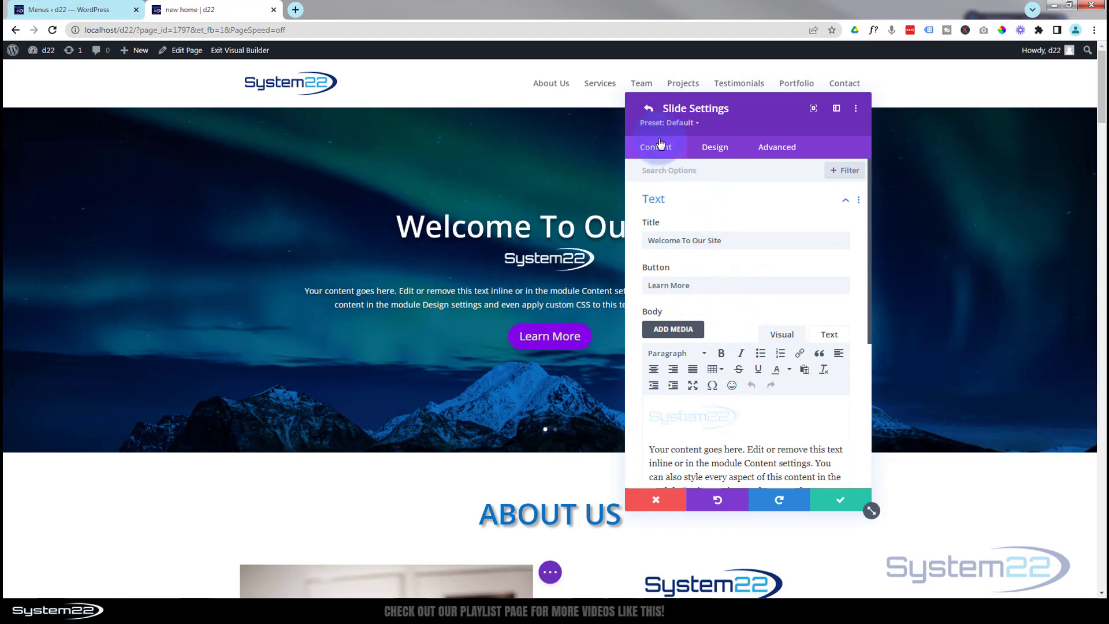
scroll(696, 221, "down", 5)
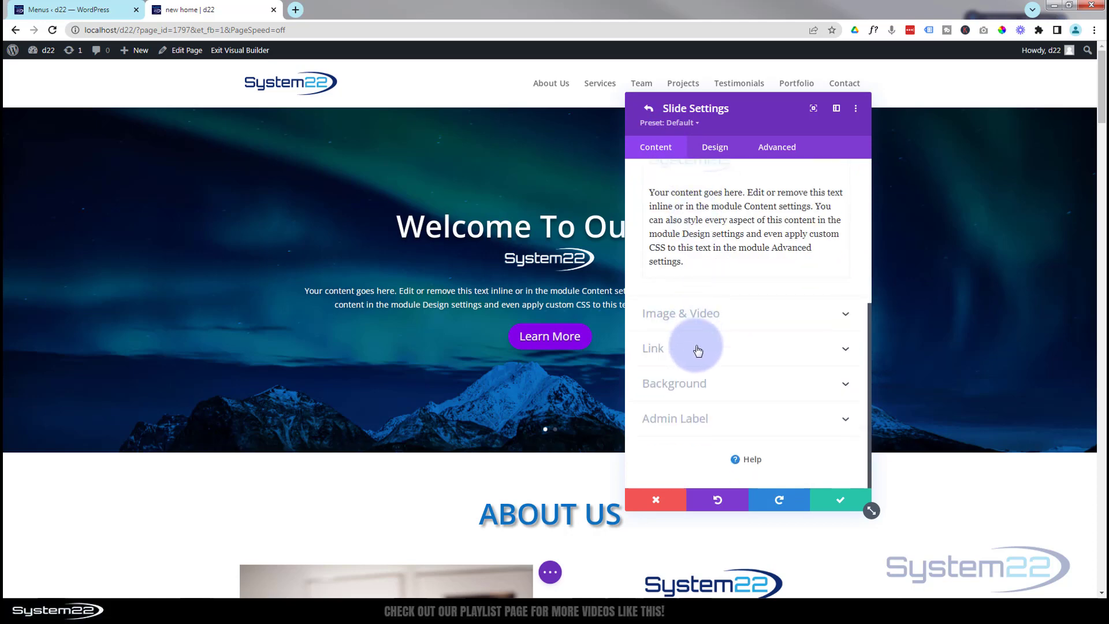
left_click(697, 349)
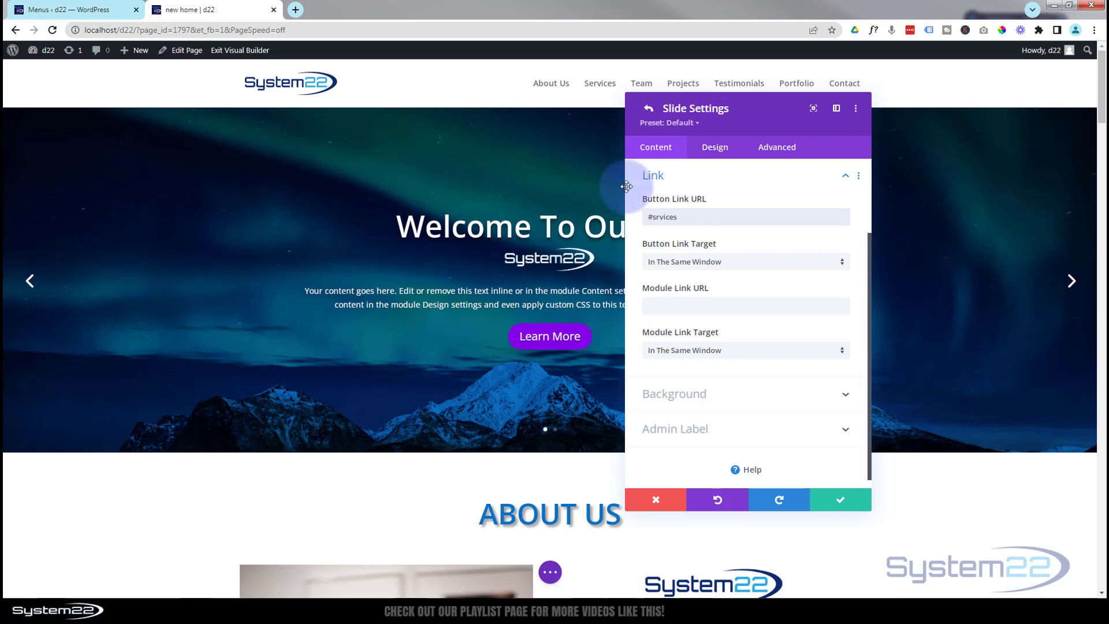
left_click(835, 503)
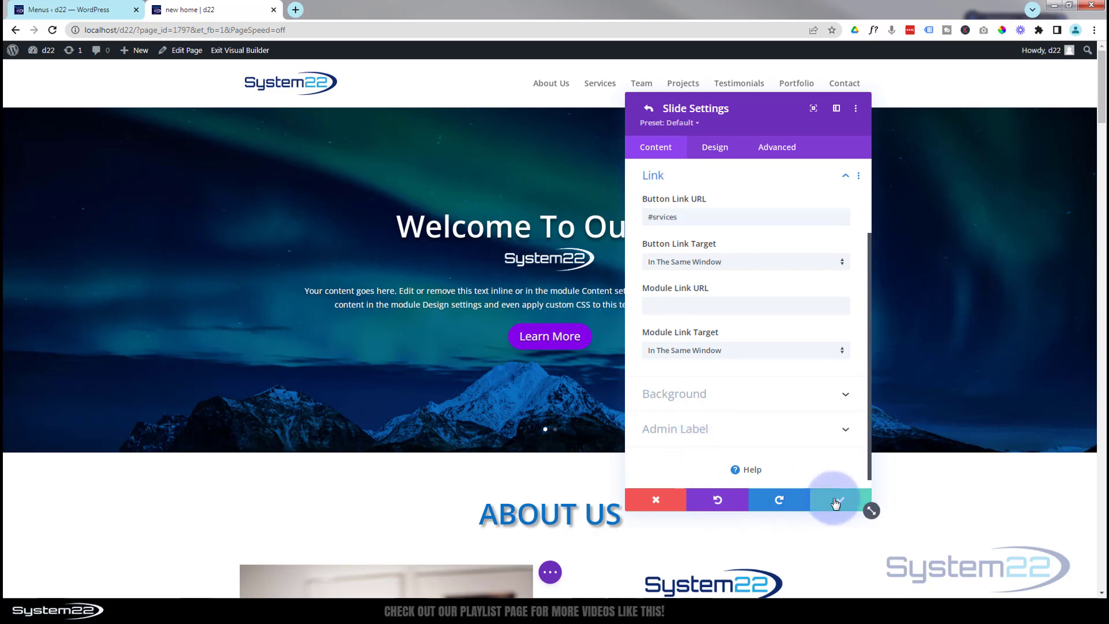
Set the Button Link URL of the hero slider's second slide to "#contact" and save the slide and slider settings.
scroll(759, 345, "up", 2)
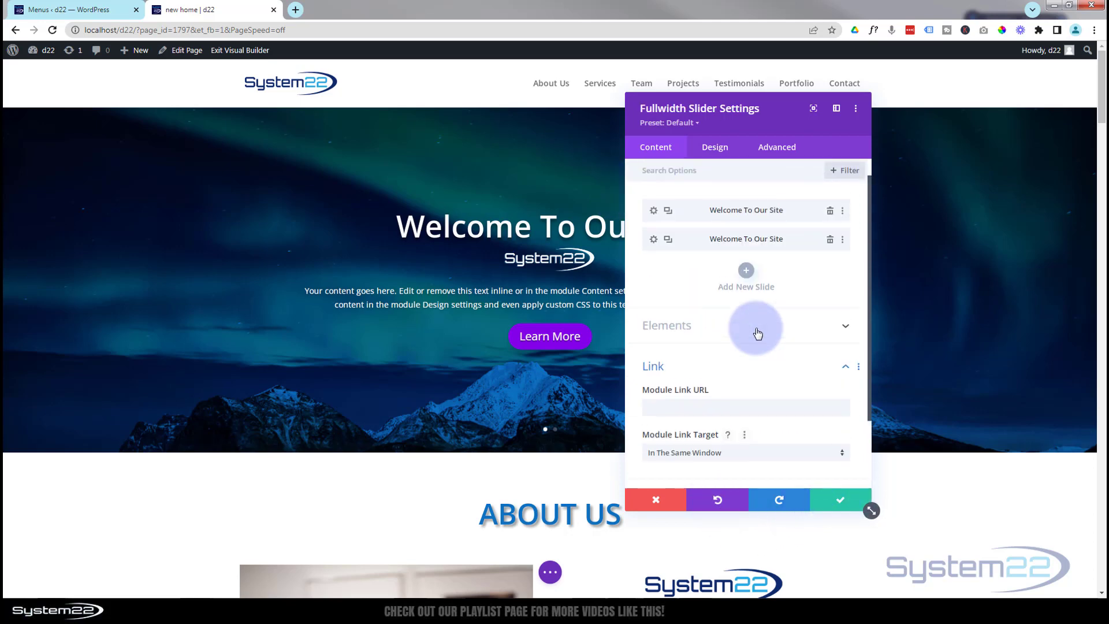
left_click(654, 242)
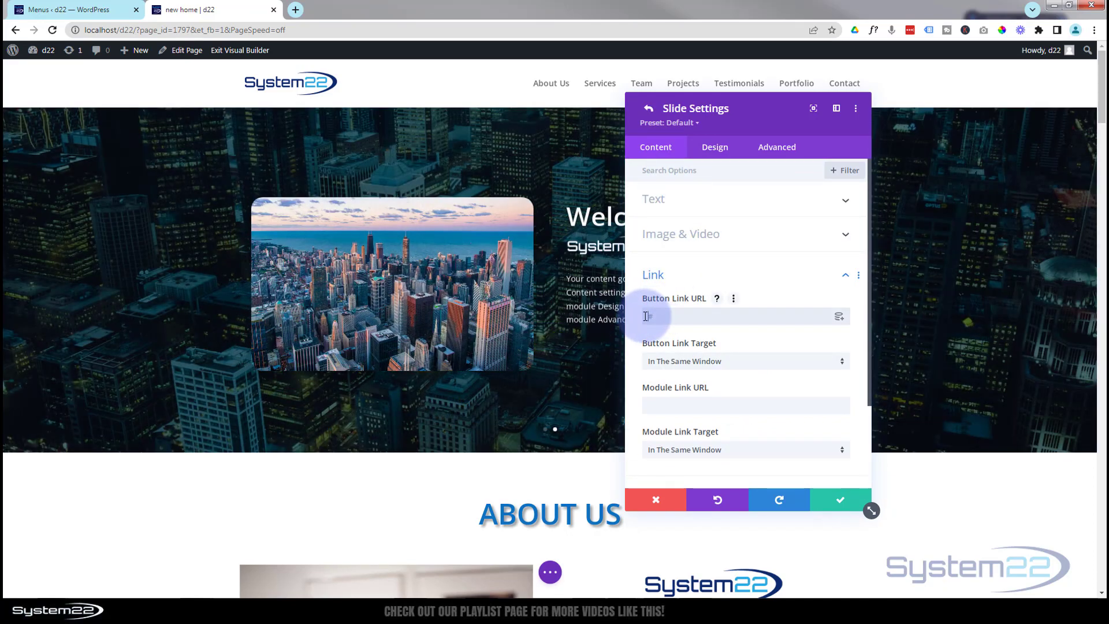
left_click(646, 316)
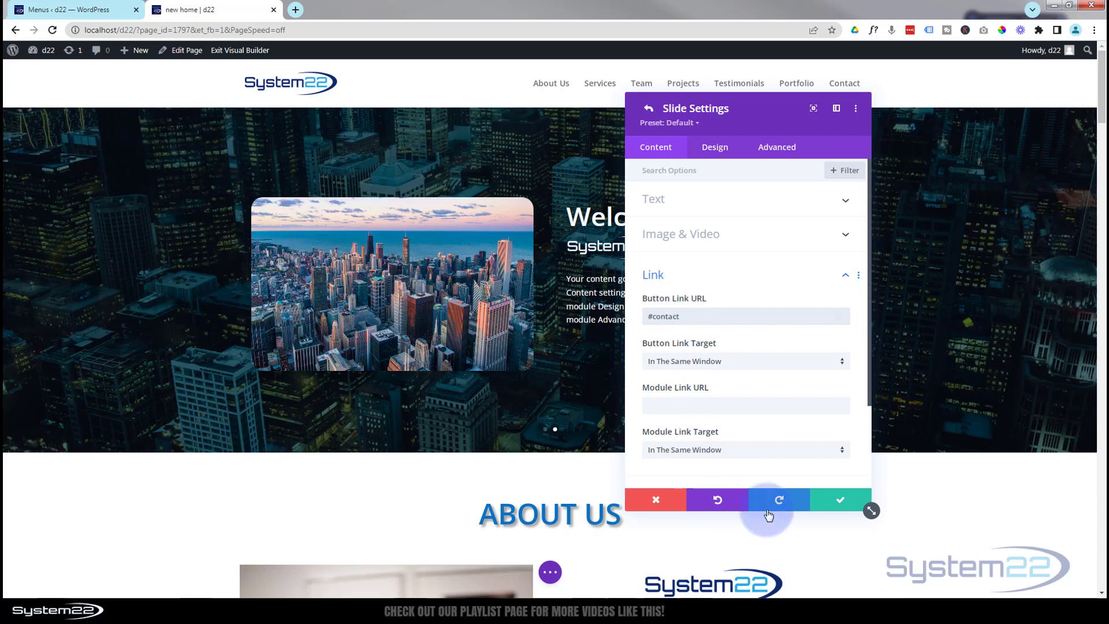
left_click(838, 500)
left_click(834, 501)
Set the Button Link URL of the More Information button in the Projects section to "#port" and save the button settings.
scroll(821, 506, "down", 14)
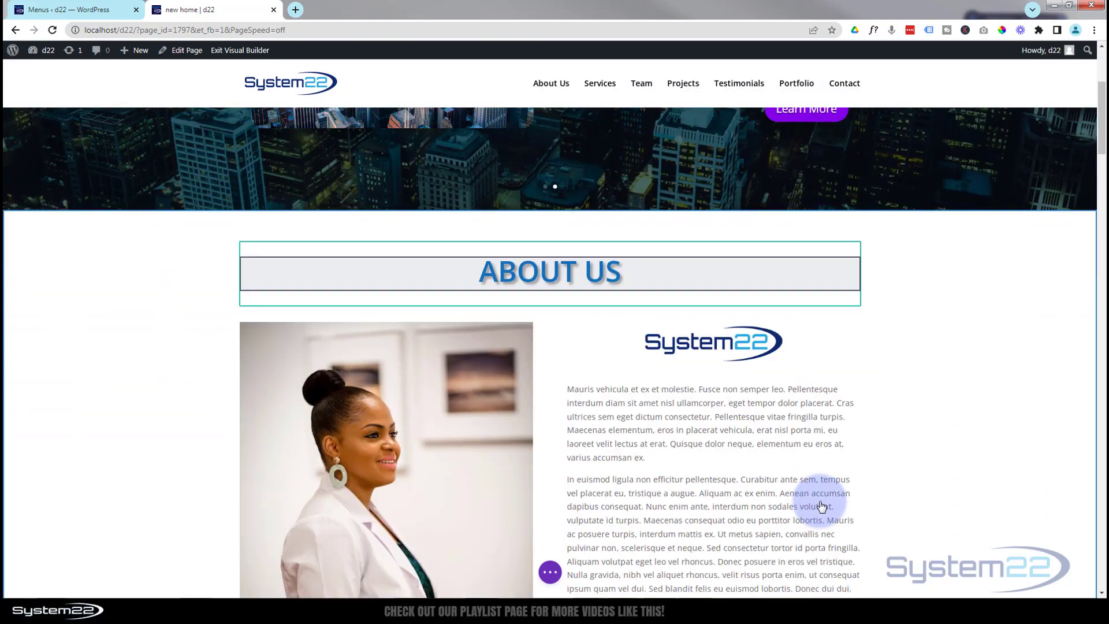
scroll(821, 506, "down", 12)
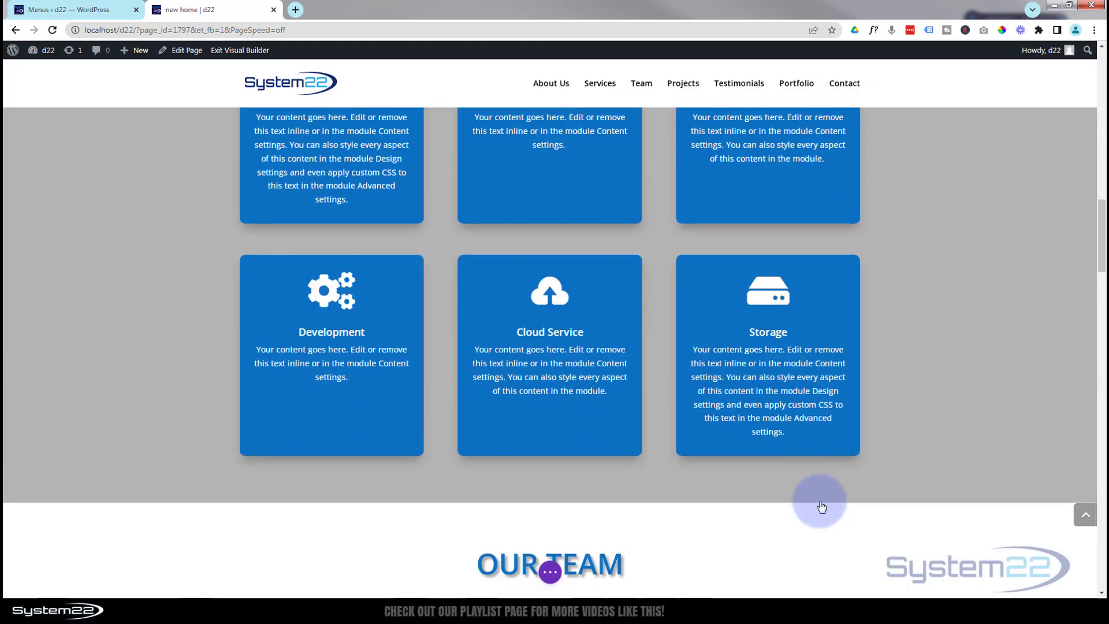
scroll(821, 506, "down", 8)
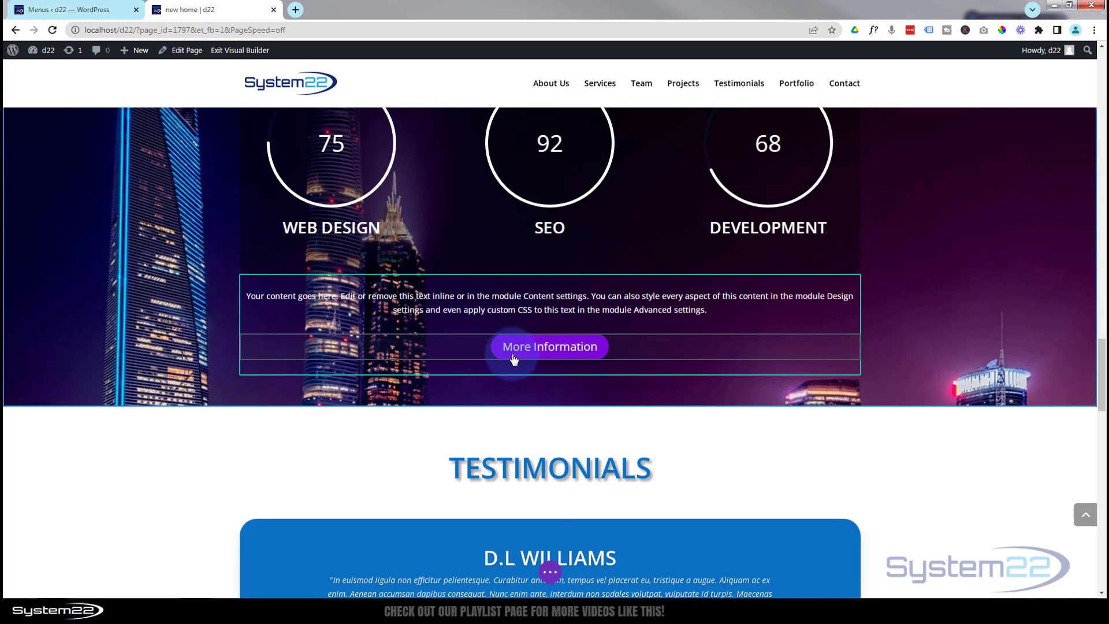
mouse_move(514, 358)
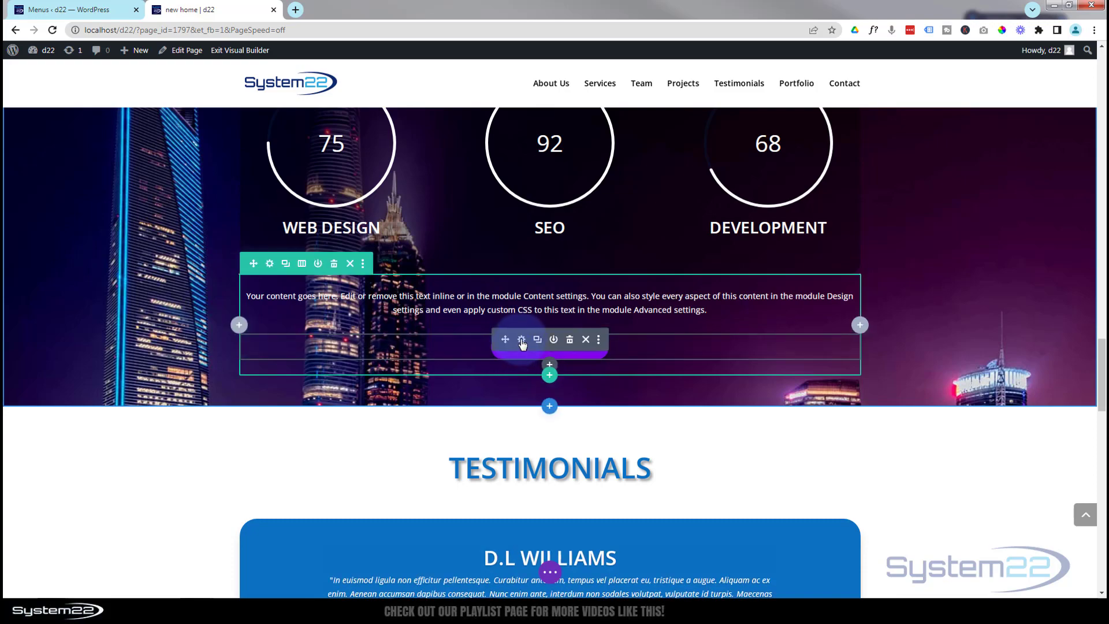
left_click(521, 340)
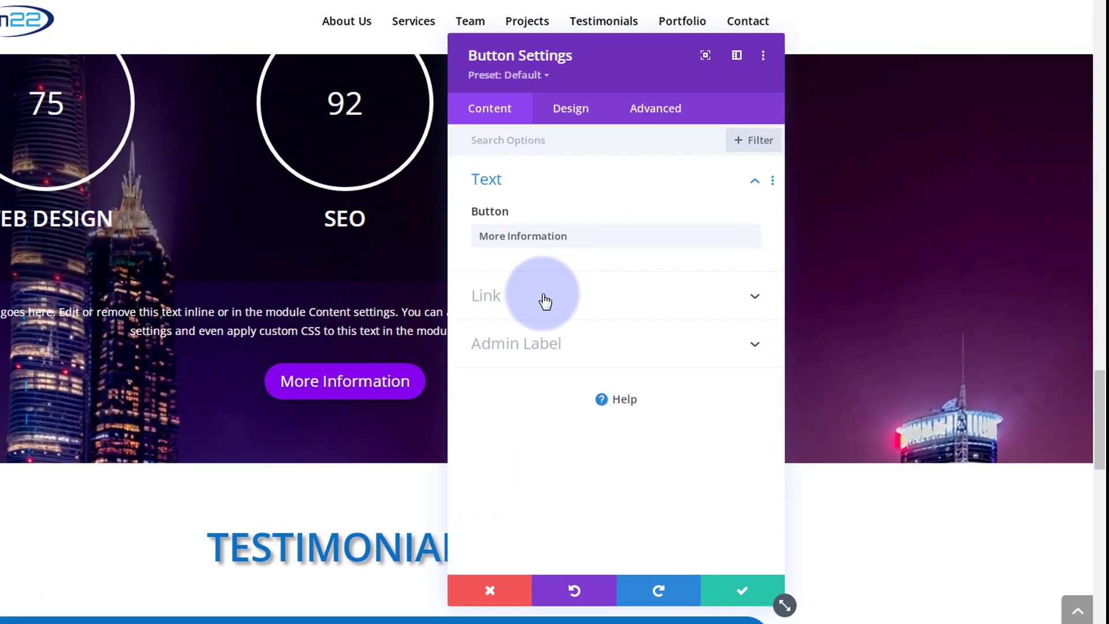
left_click(544, 300)
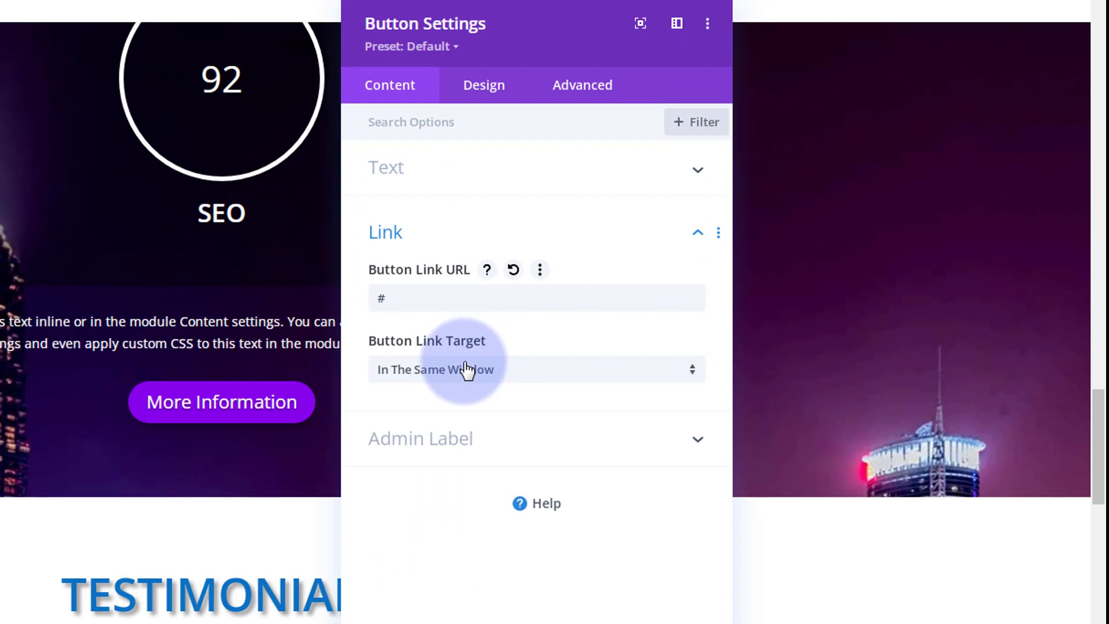
left_click(384, 299)
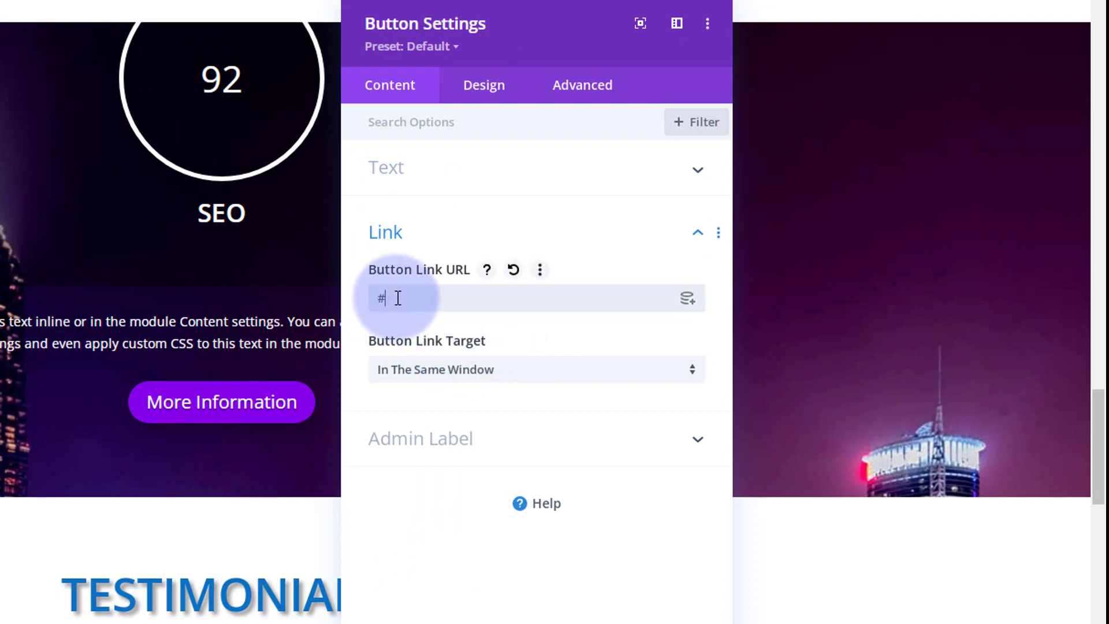
left_click_drag(531, 292, 358, 299)
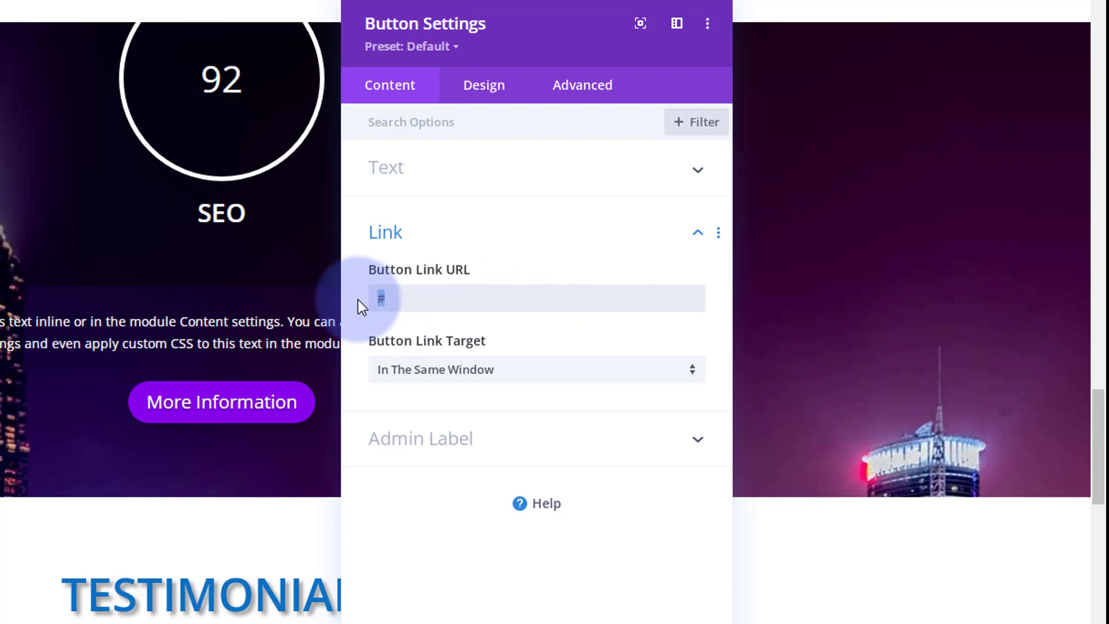
type("port")
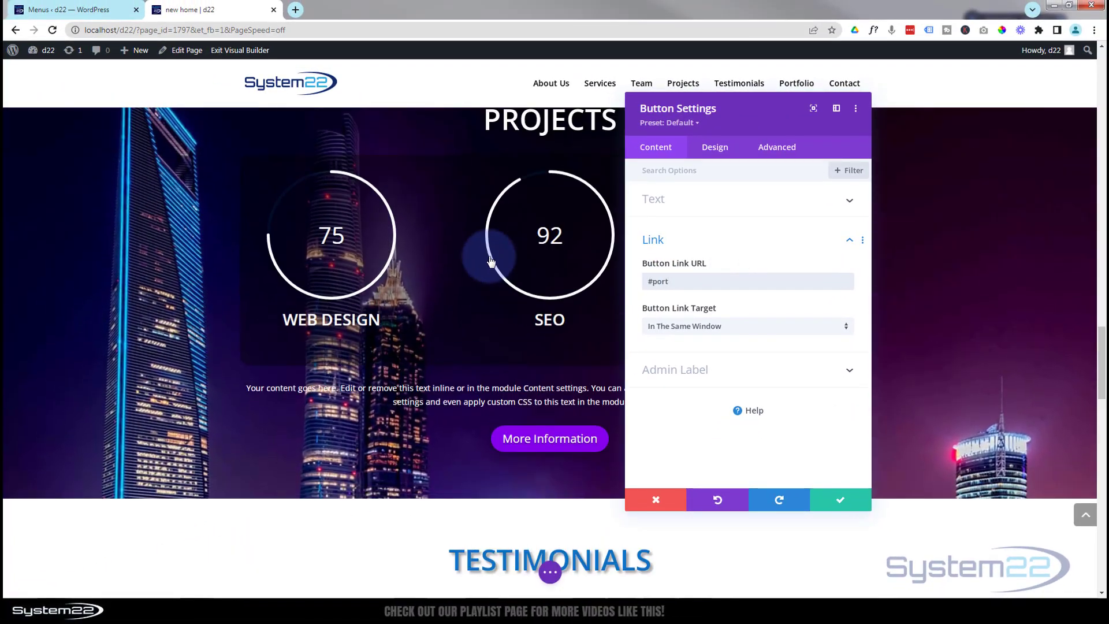
scroll(492, 258, "up", 2)
scroll(572, 256, "down", 1)
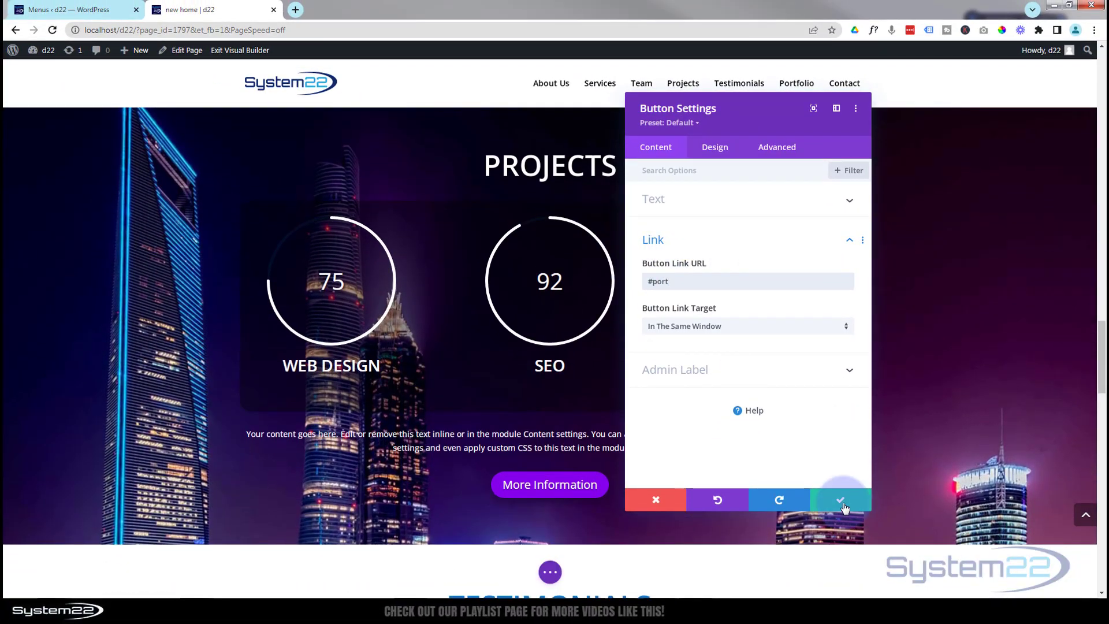
left_click(843, 500)
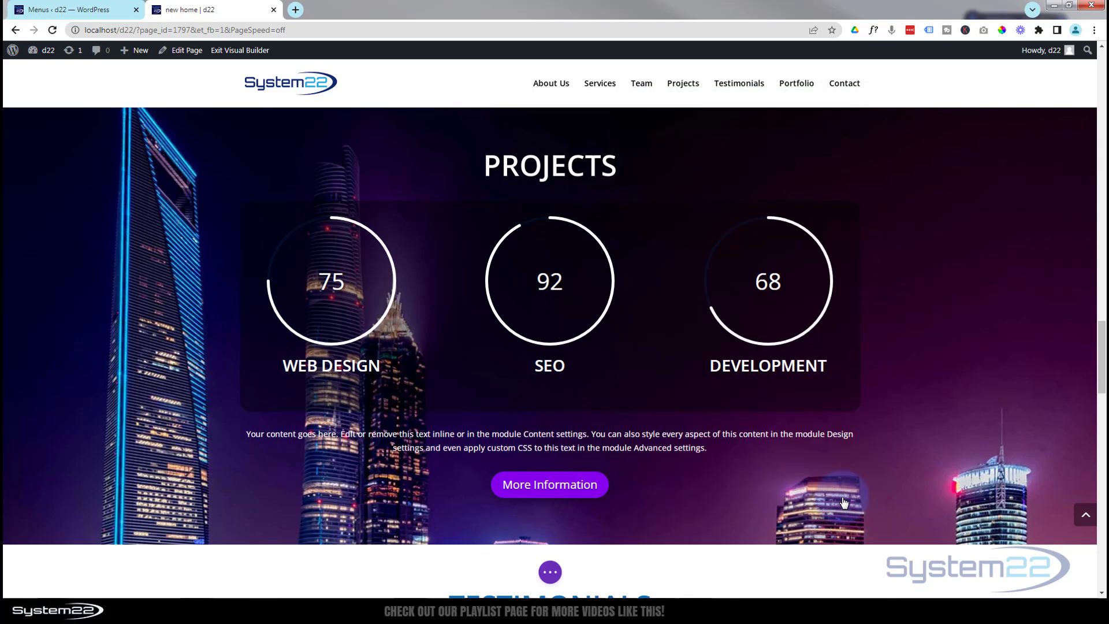
Publish the new home page and exit the Visual Builder.
left_click(553, 574)
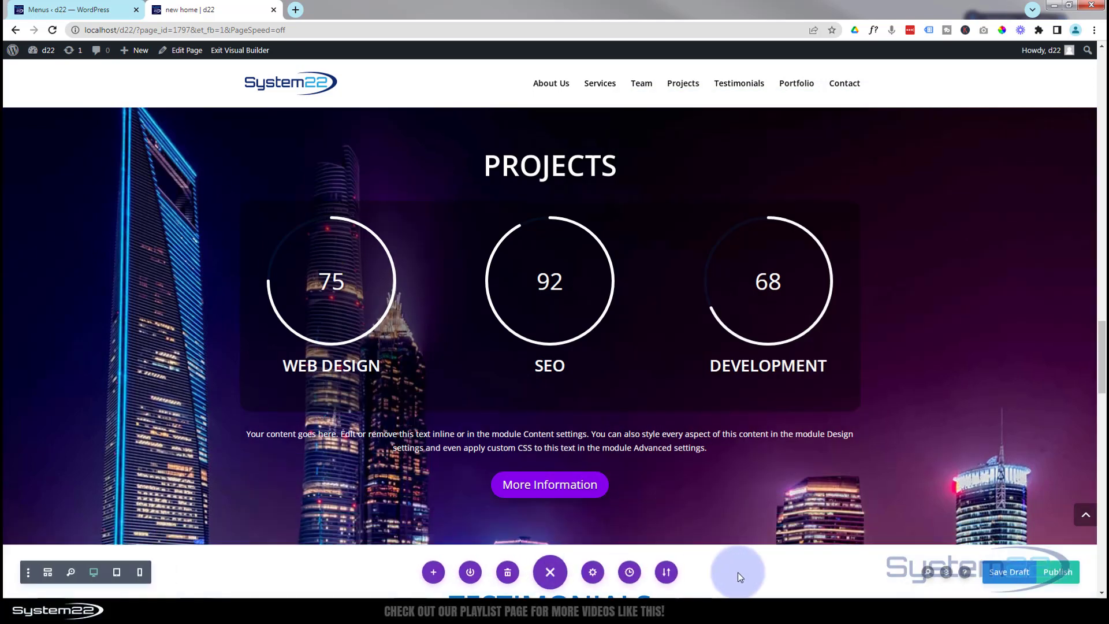
left_click(1057, 574)
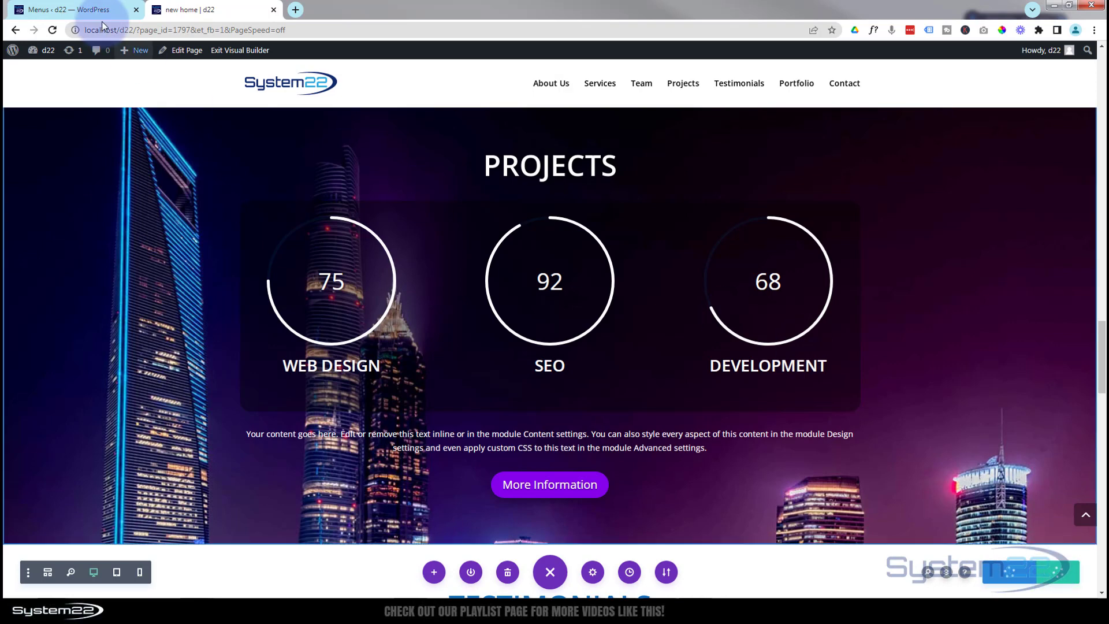
left_click(236, 51)
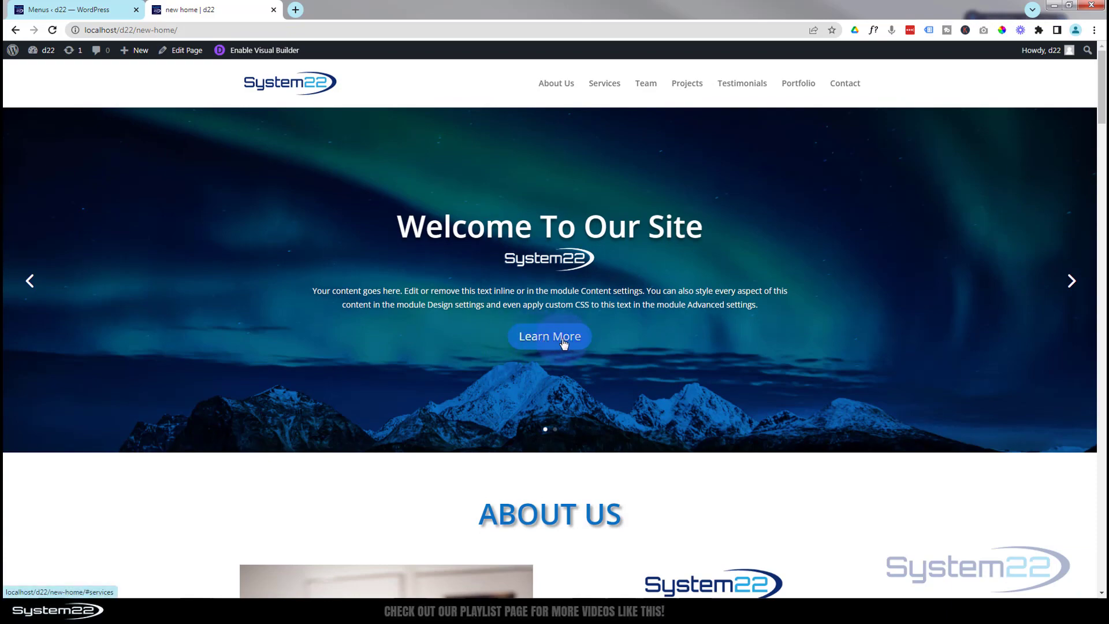
Test the Learn More buttons on both hero slides, returning to the page top after each one.
left_click(563, 340)
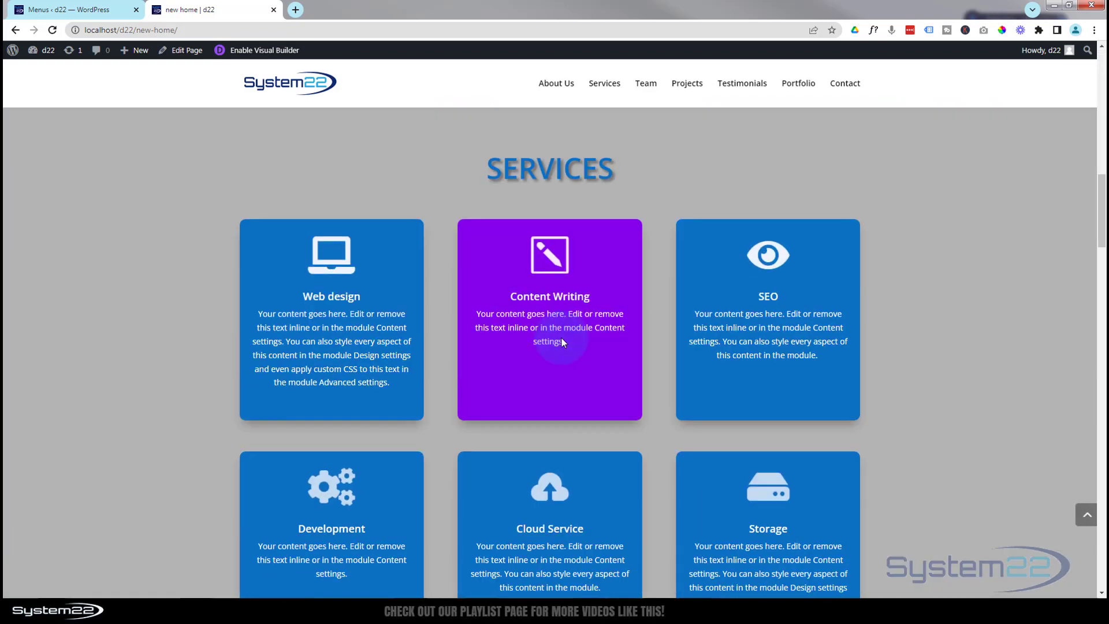
left_click_drag(1104, 214, 1104, 83)
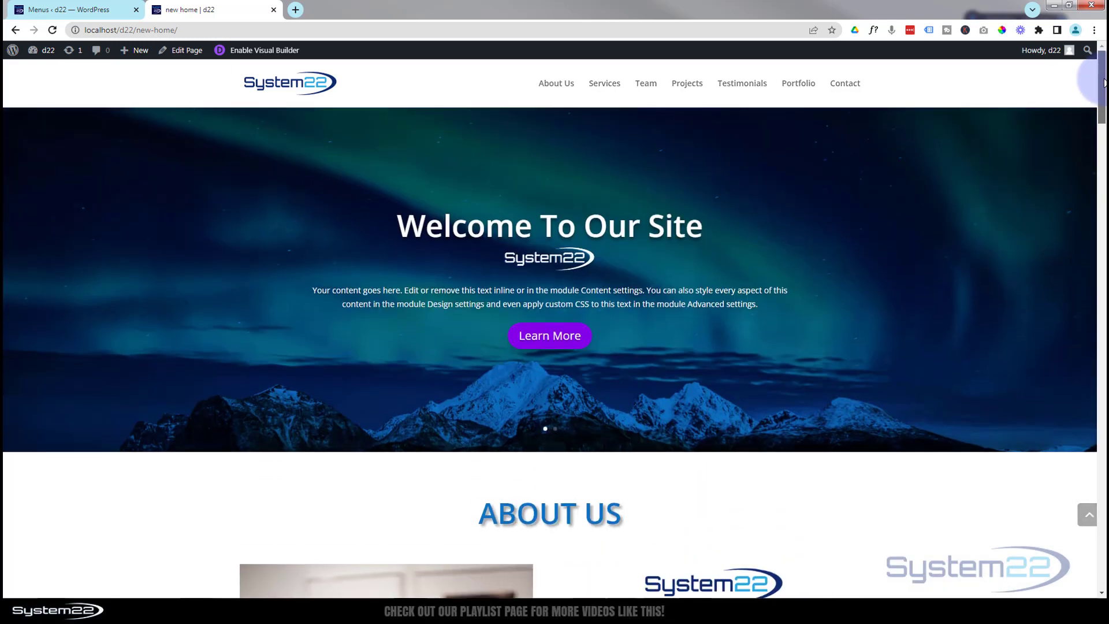
left_click(1071, 281)
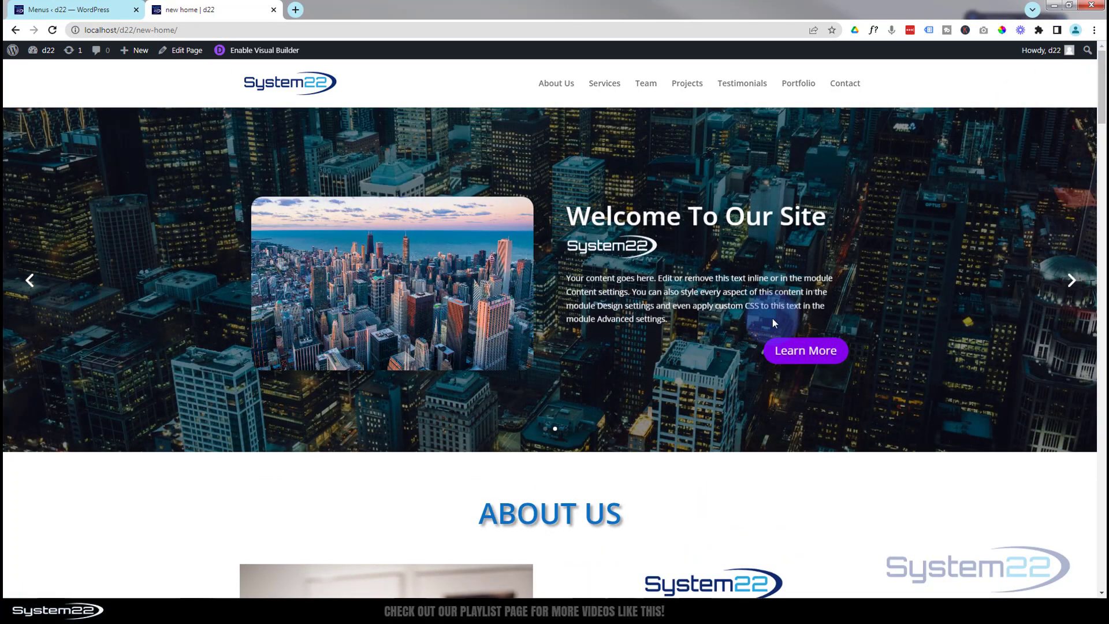
left_click(806, 351)
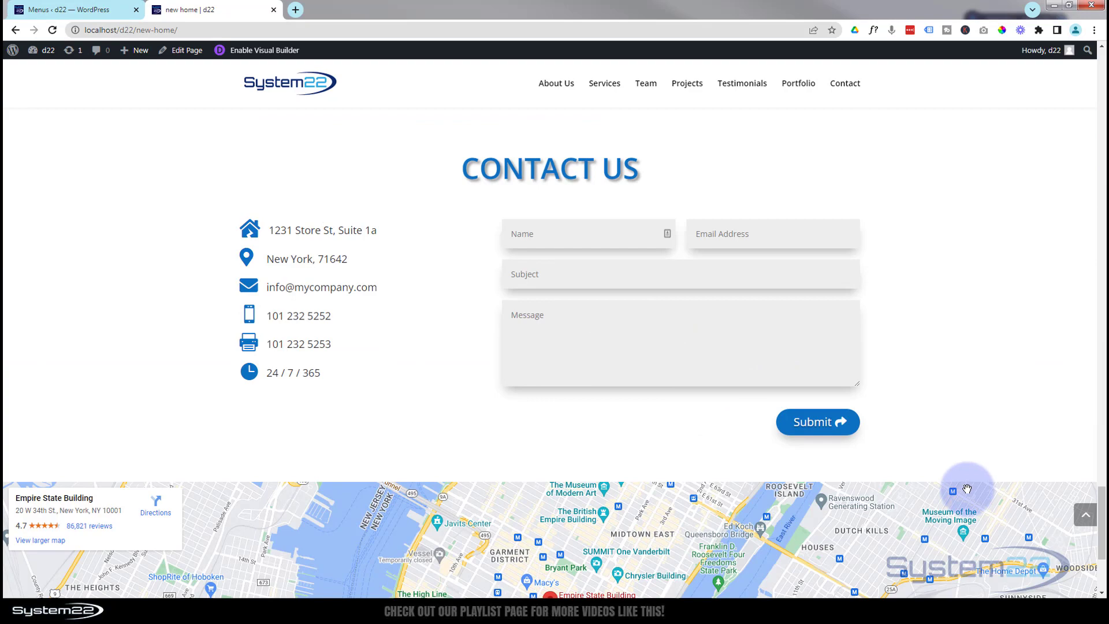
left_click(1085, 515)
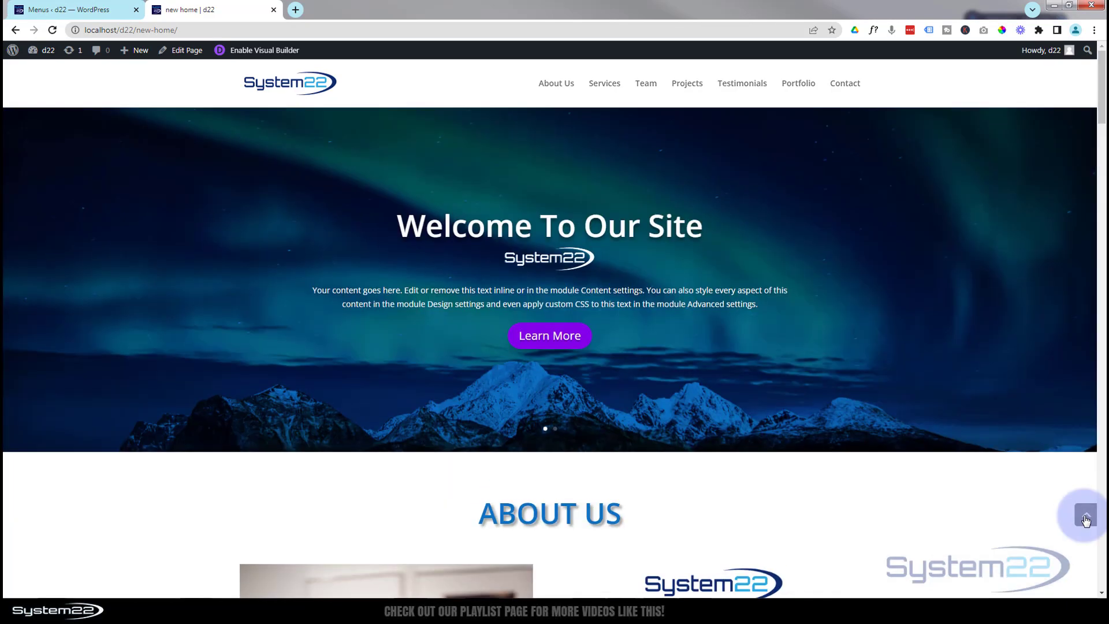
Go to the Projects section through the navigation menu and test its More Information button.
scroll(931, 525, "down", 8)
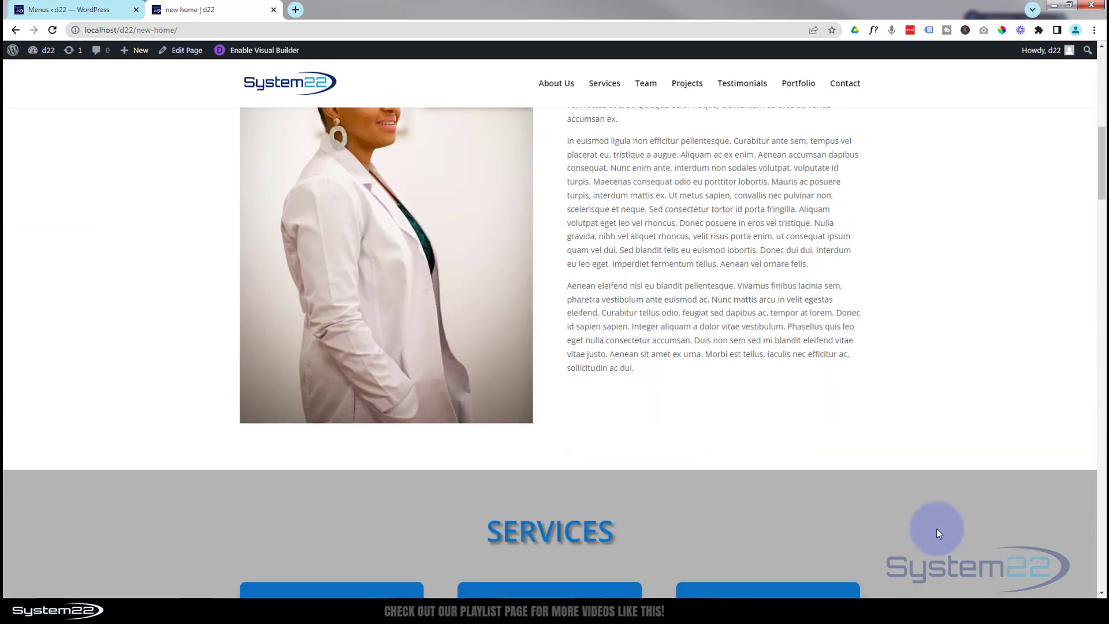
scroll(939, 532, "down", 3)
left_click(688, 85)
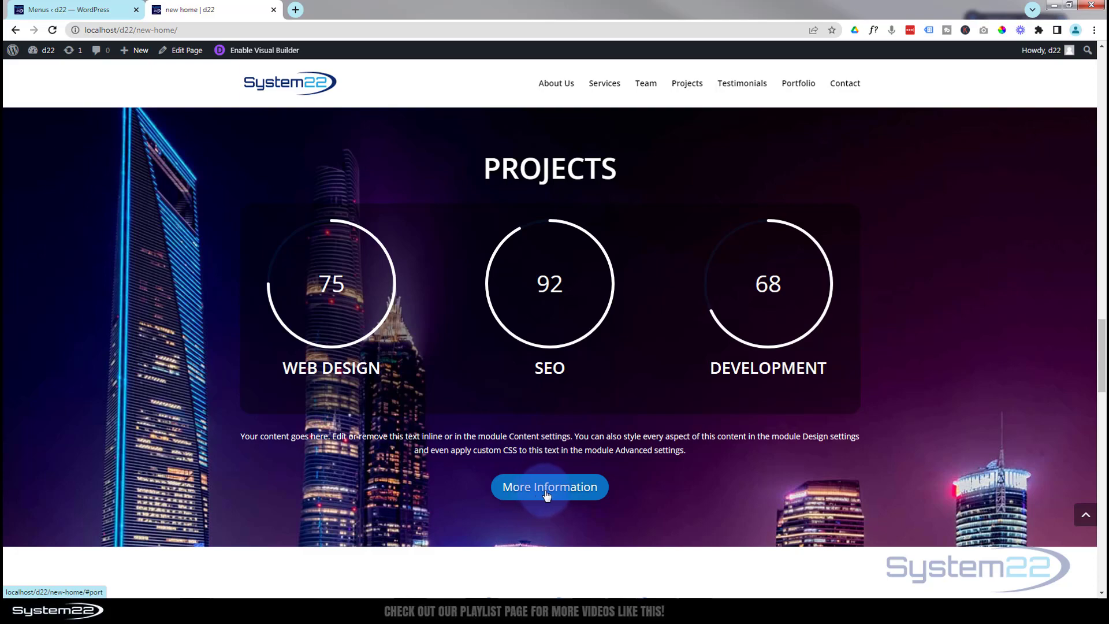
left_click(546, 495)
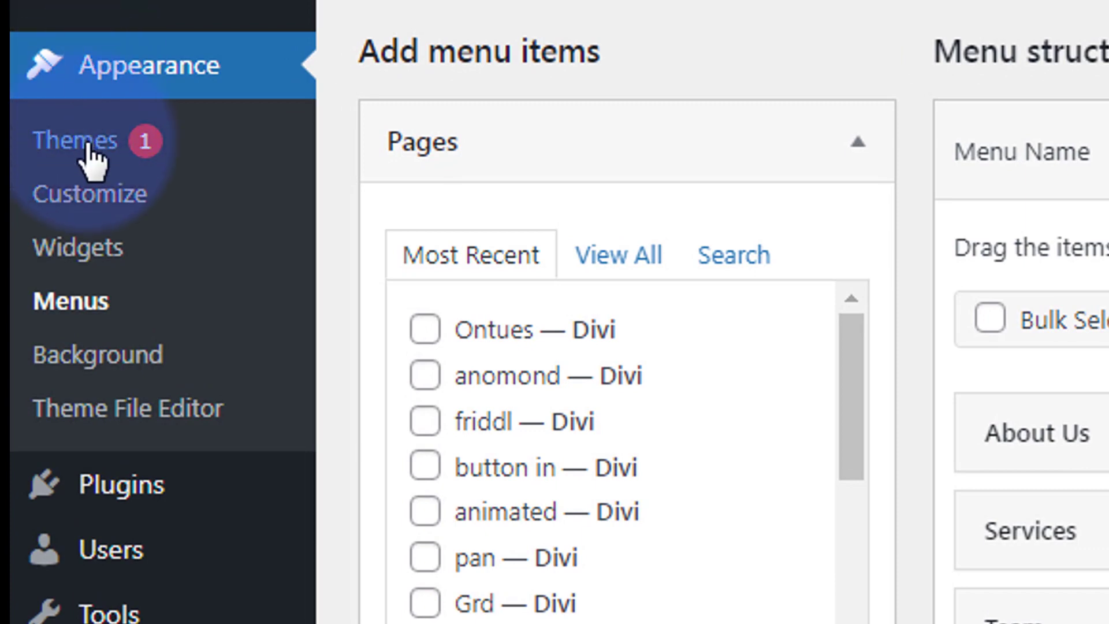
Open the theme Customizer from the WordPress Menus admin page.
left_click(80, 84)
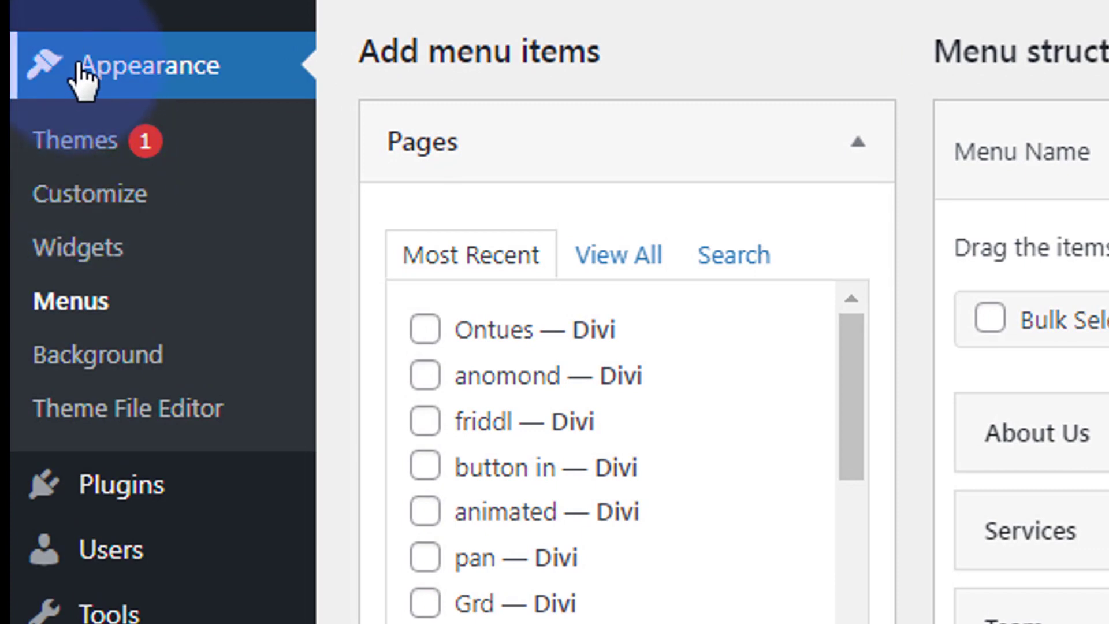
left_click(92, 198)
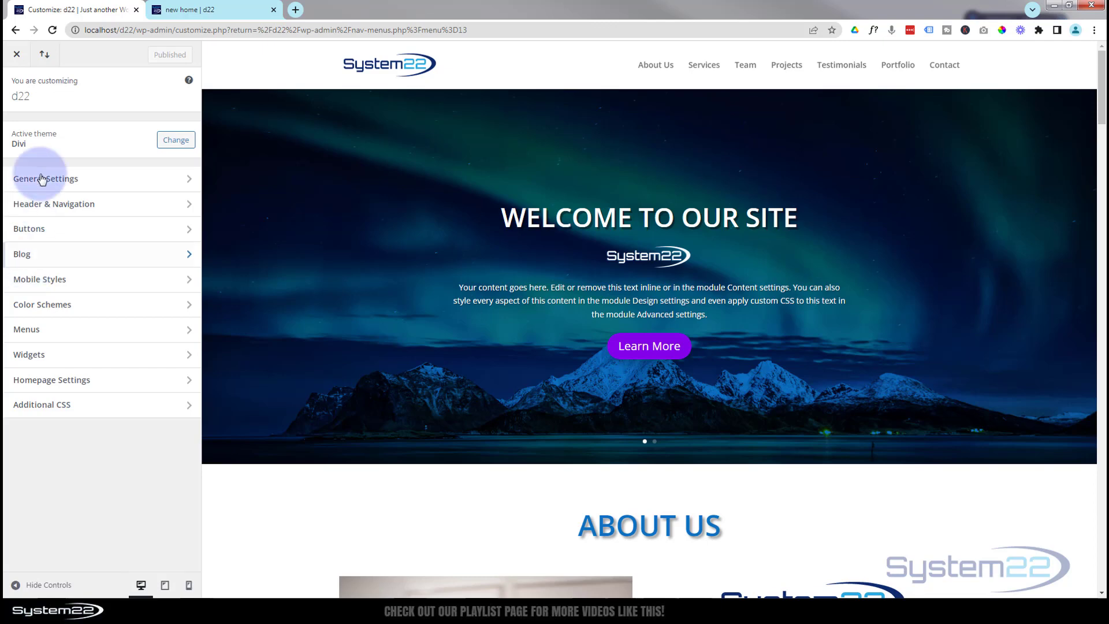
Examine the Primary Menu Bar settings under Header & Navigation, including the menu height, and check the header while scrolling the page preview.
left_click(113, 209)
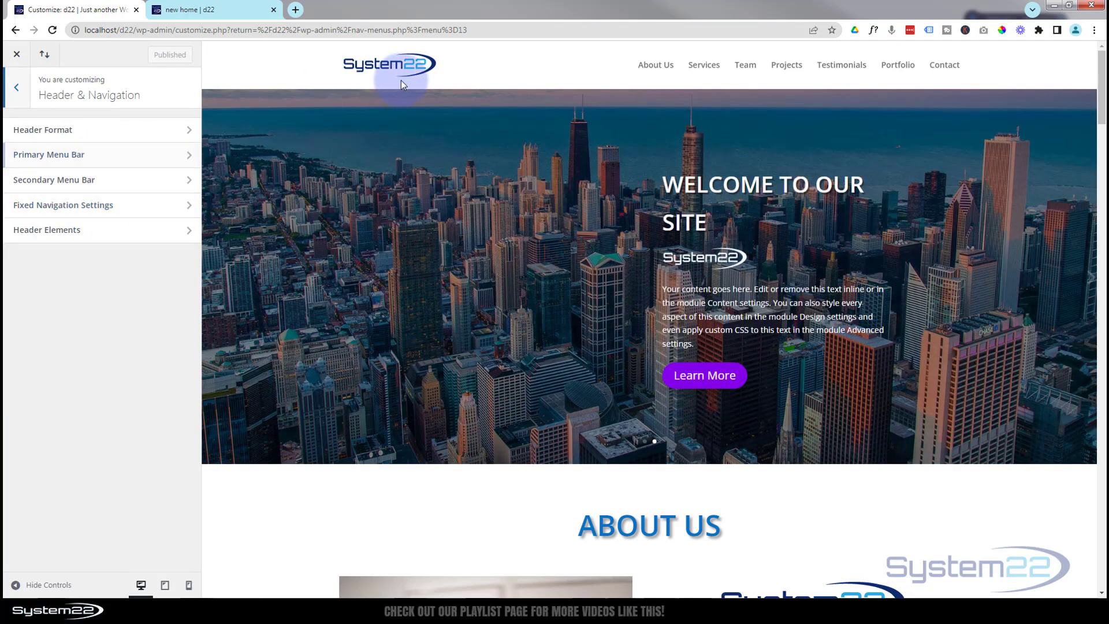
left_click(130, 155)
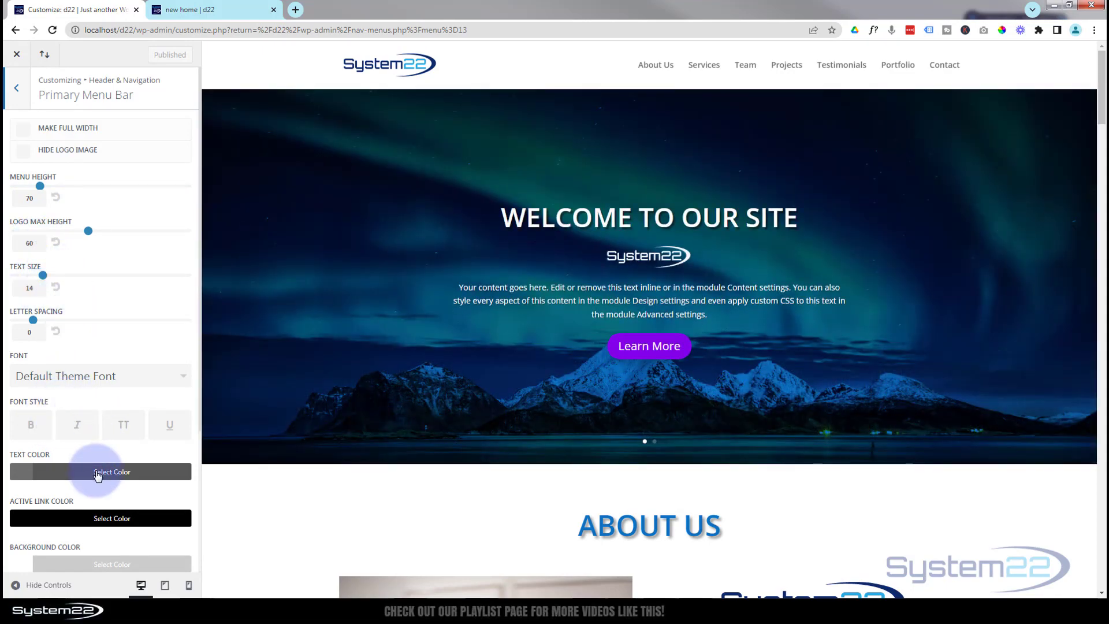
scroll(94, 465, "down", 2)
scroll(95, 465, "up", 2)
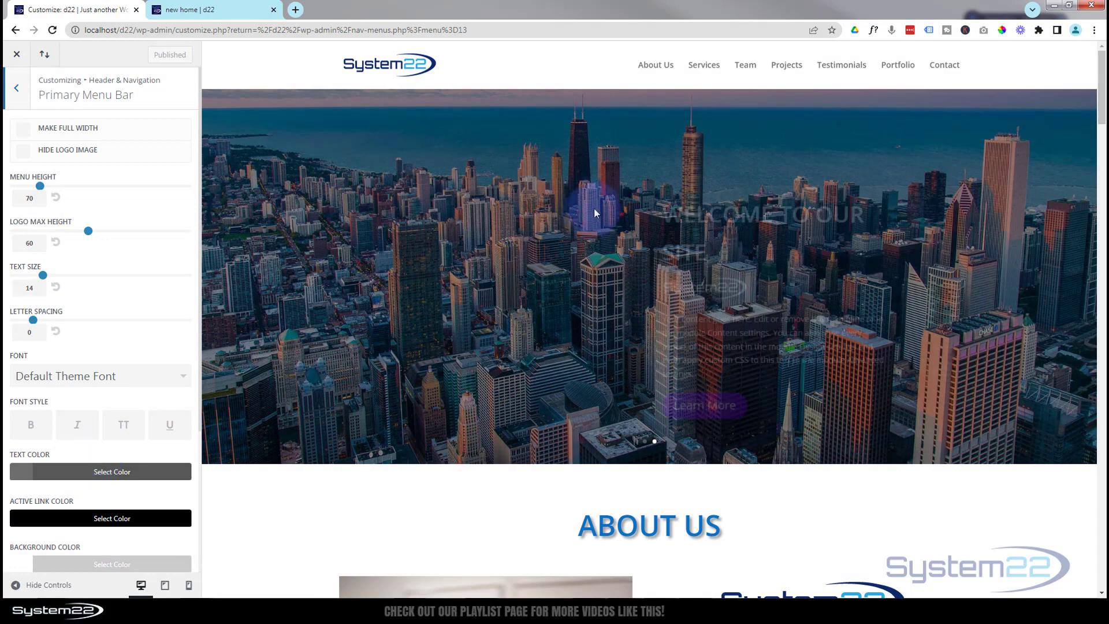
scroll(549, 196, "down", 5)
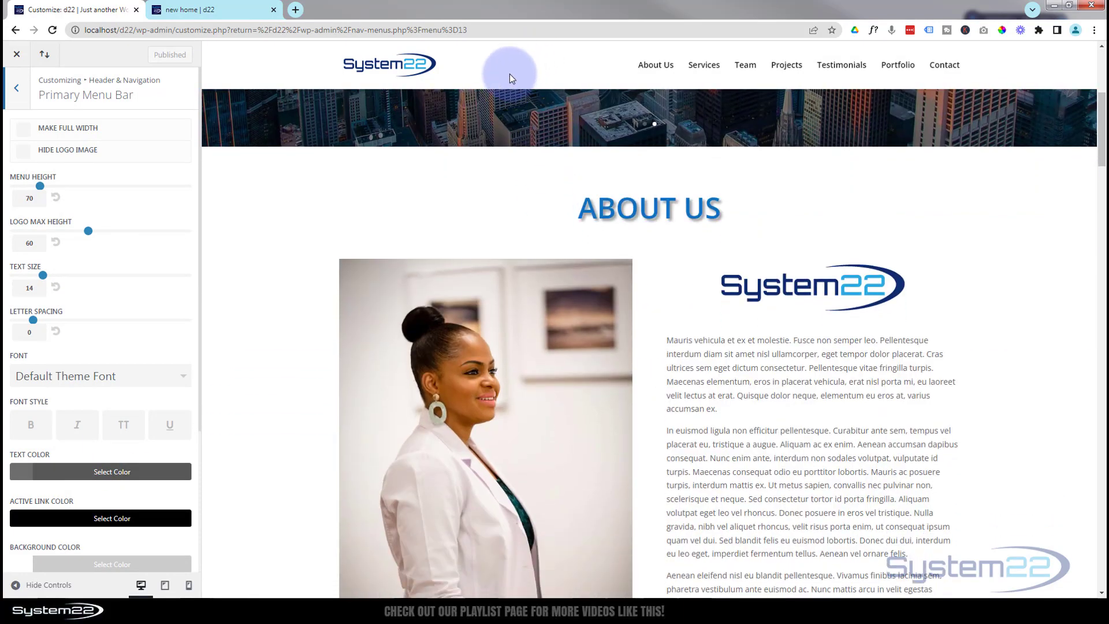
scroll(466, 198, "up", 5)
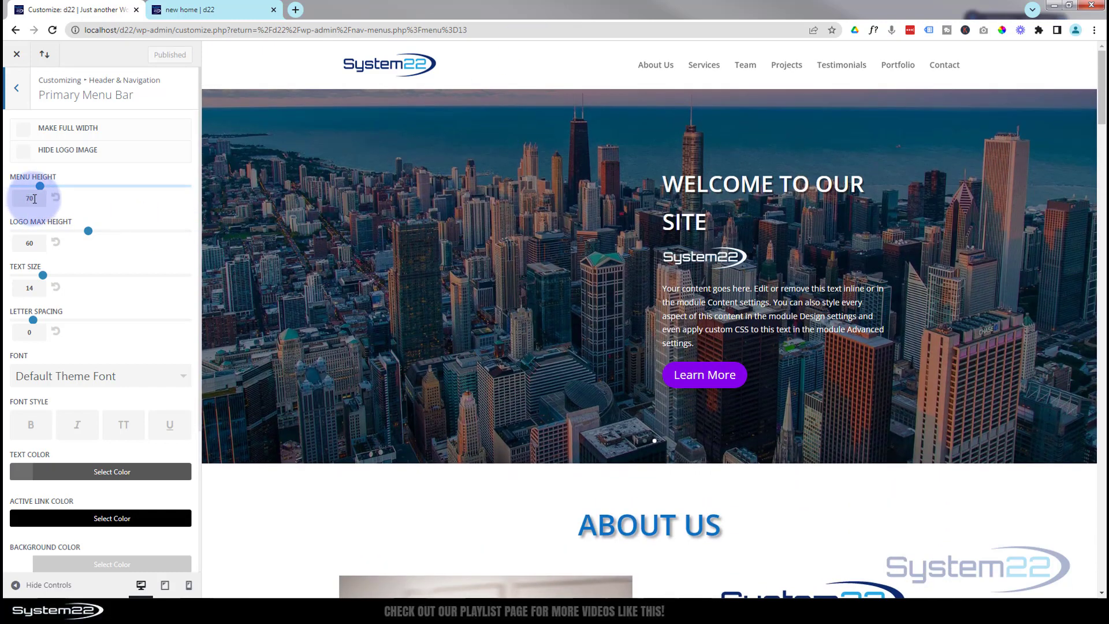
Examine the Fixed Navigation Settings, including the fixed menu height, and check how the fixed header behaves while scrolling the page preview.
left_click(21, 90)
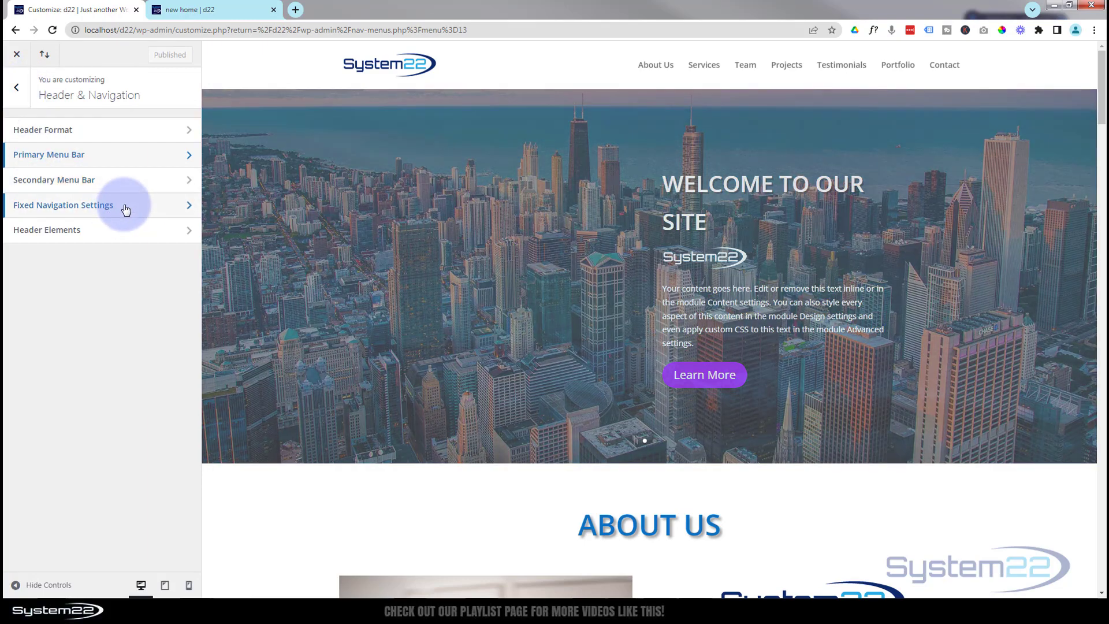
left_click(123, 206)
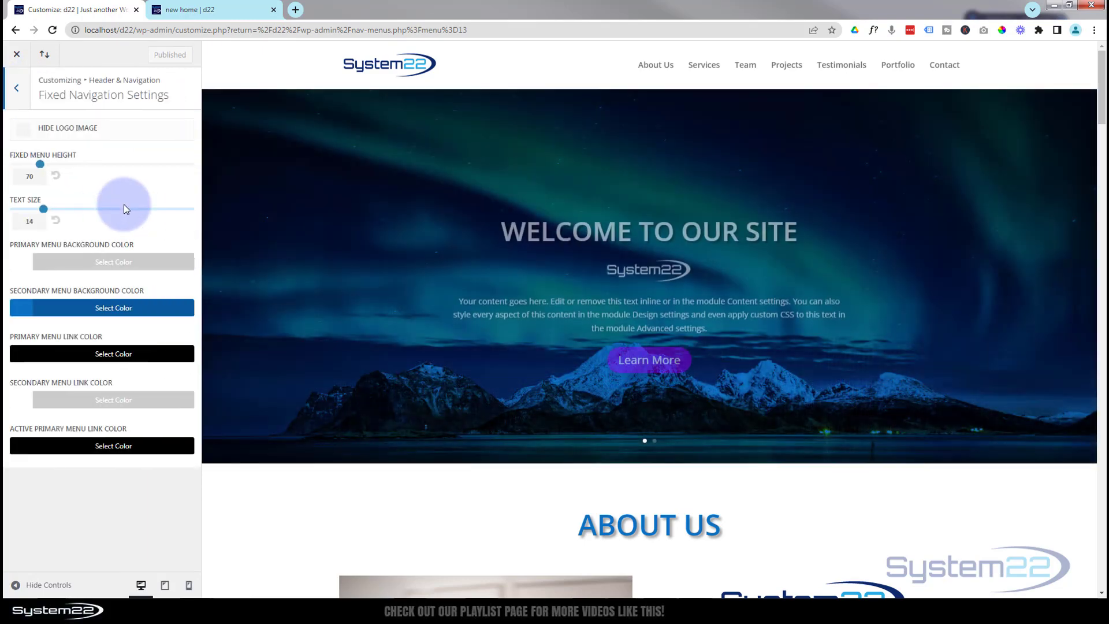
scroll(425, 217, "down", 3)
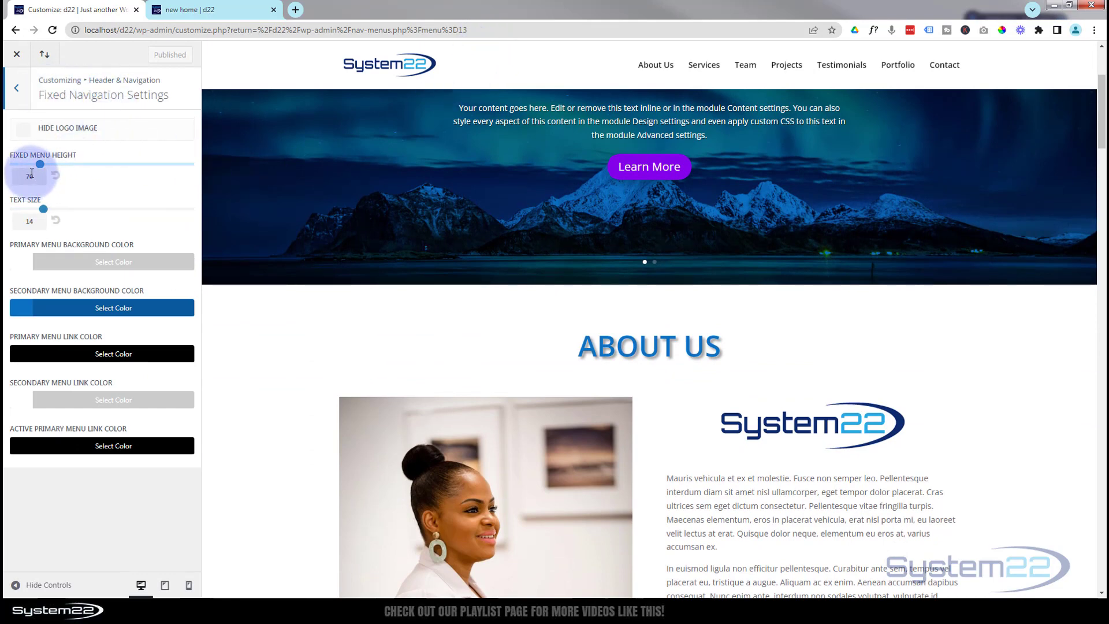
scroll(317, 178, "down", 4)
scroll(316, 178, "up", 6)
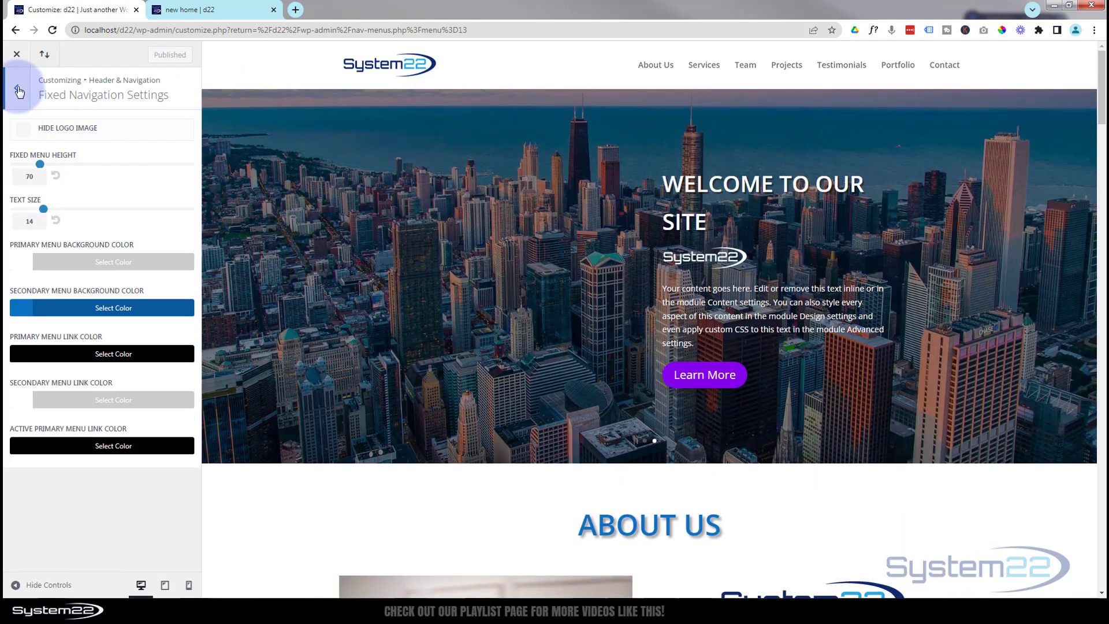
left_click(17, 90)
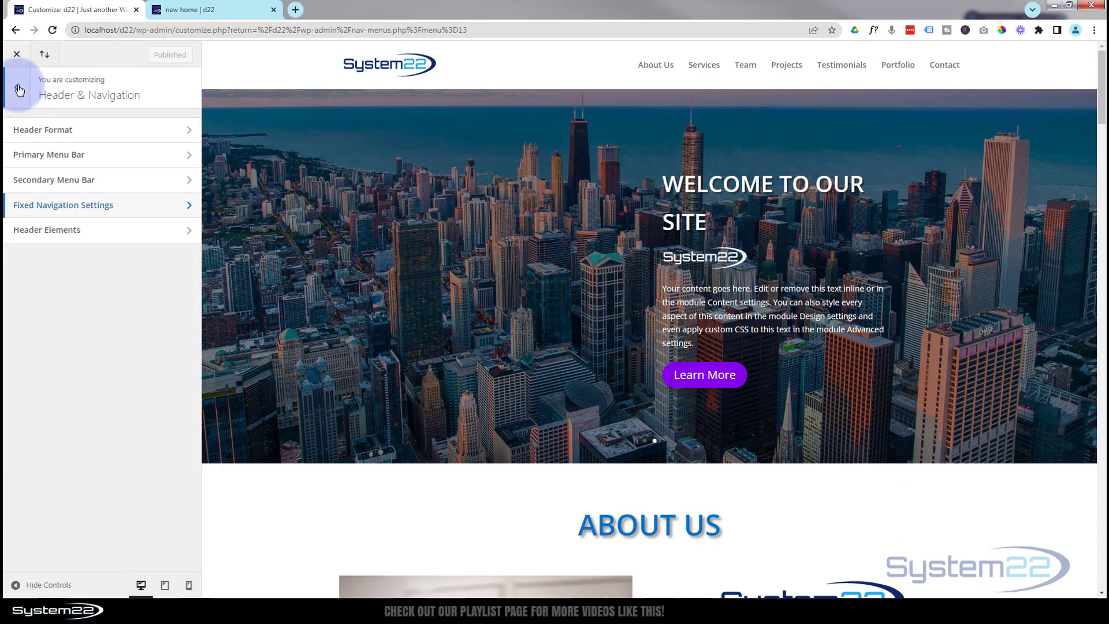
On the live new home page, test the About Us, Services, Team, Testimonials, Portfolio and Contact menu links, then view the footer and return to the top.
left_click(186, 9)
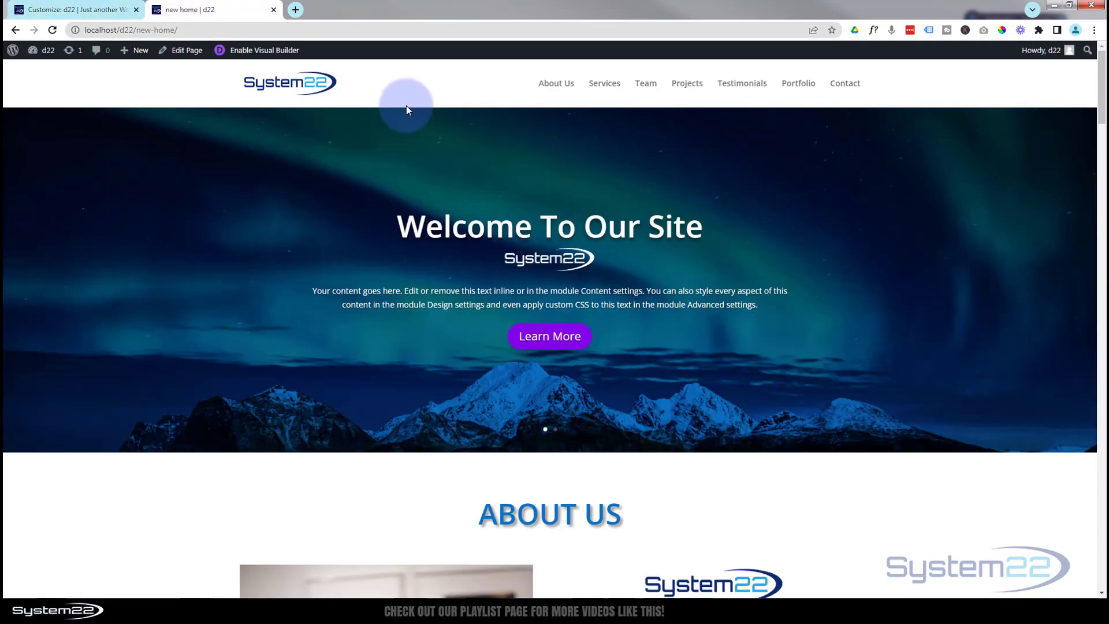
left_click(556, 85)
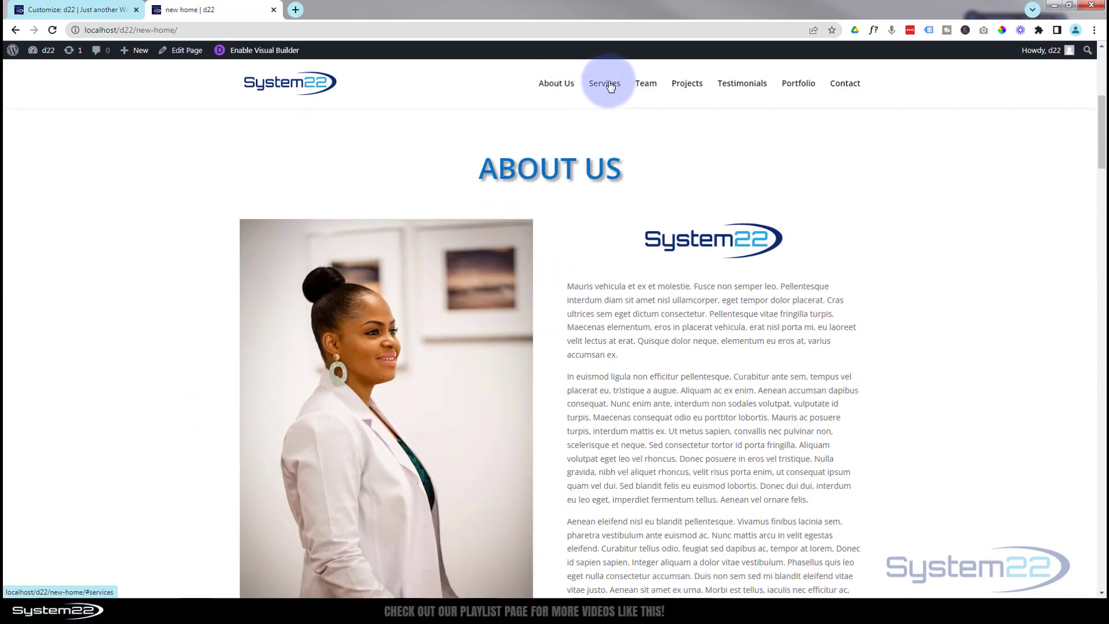
left_click(604, 84)
left_click(646, 86)
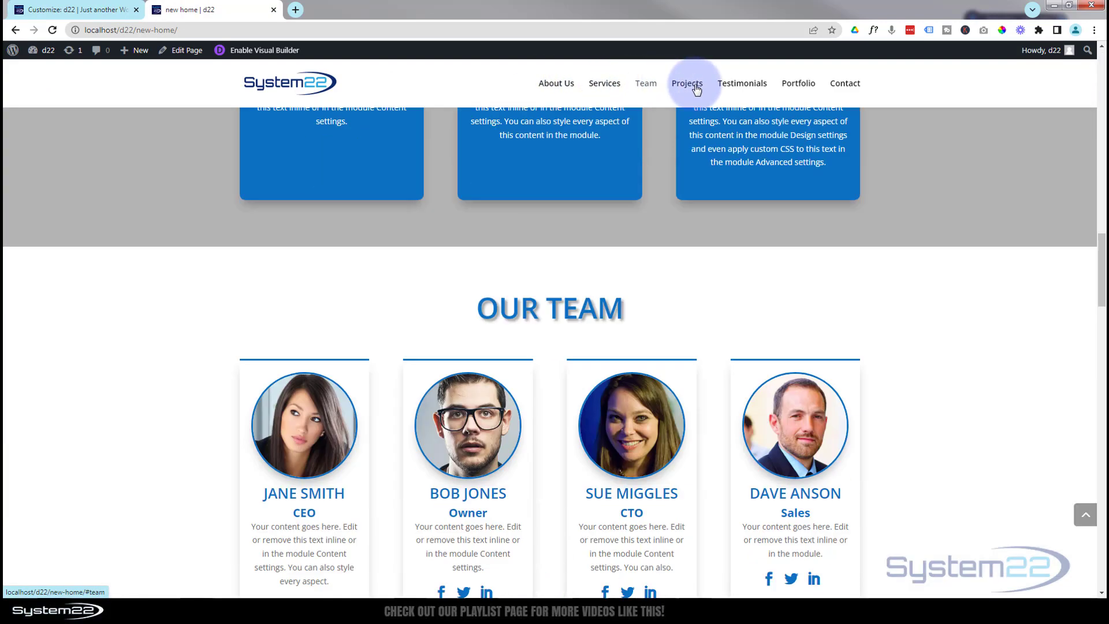
left_click(733, 92)
left_click(797, 84)
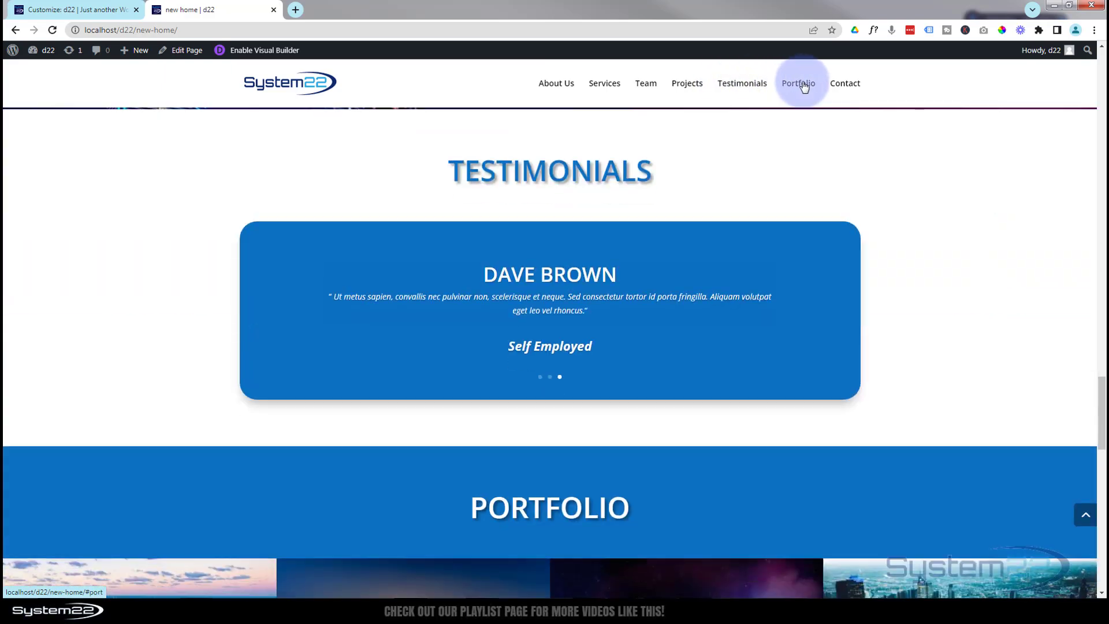
left_click(844, 84)
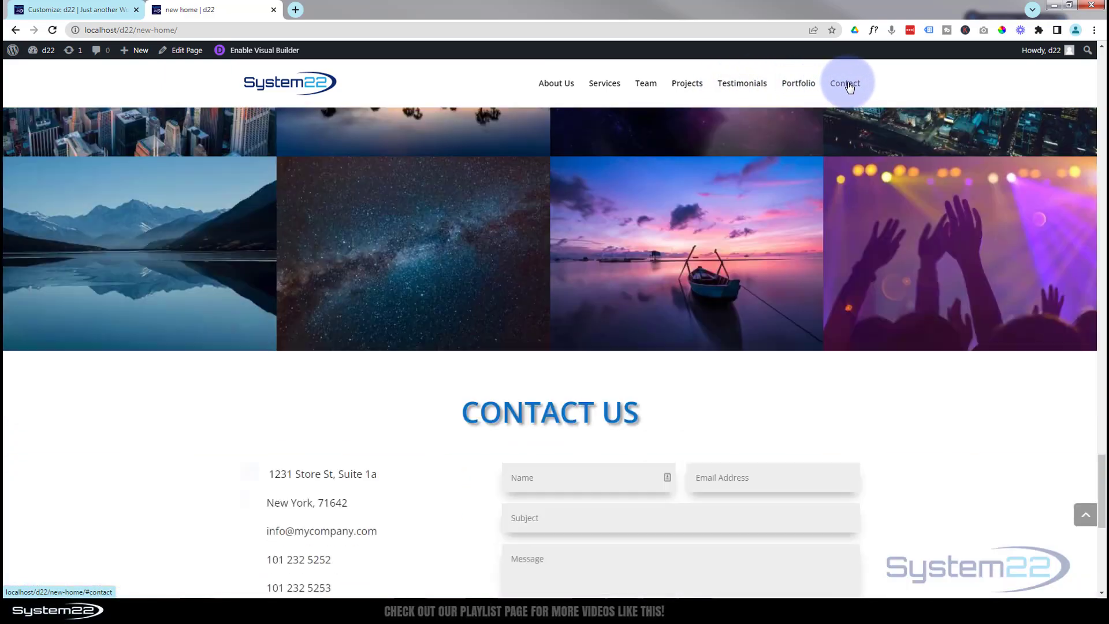
scroll(424, 414, "down", 4)
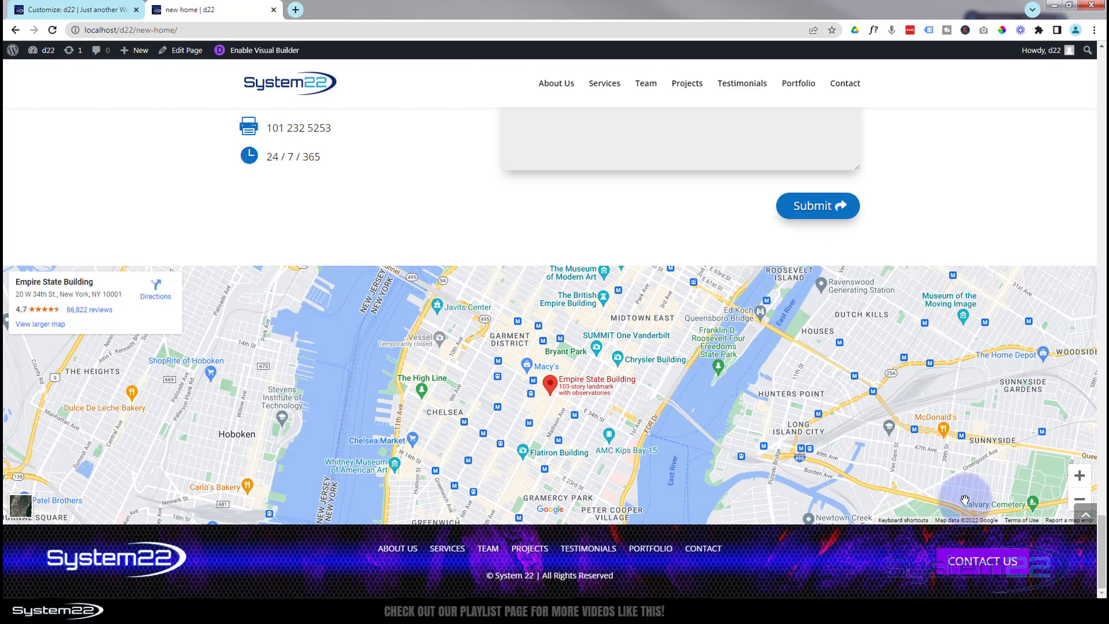
left_click(1086, 514)
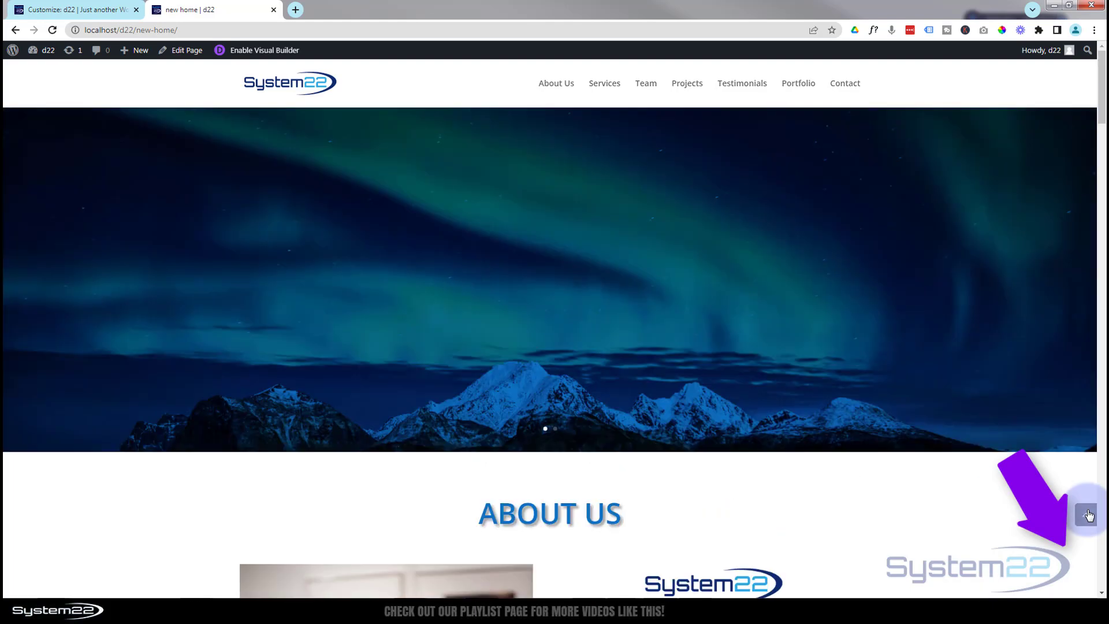